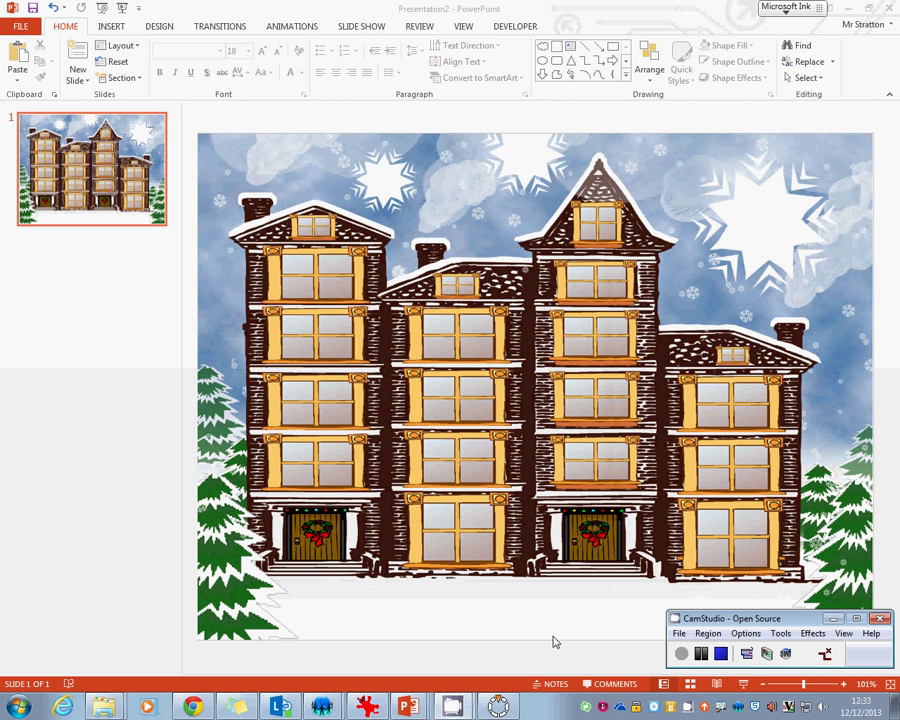
Draw rectangles over the top gable window and the middle tower's second window.
key(F8)
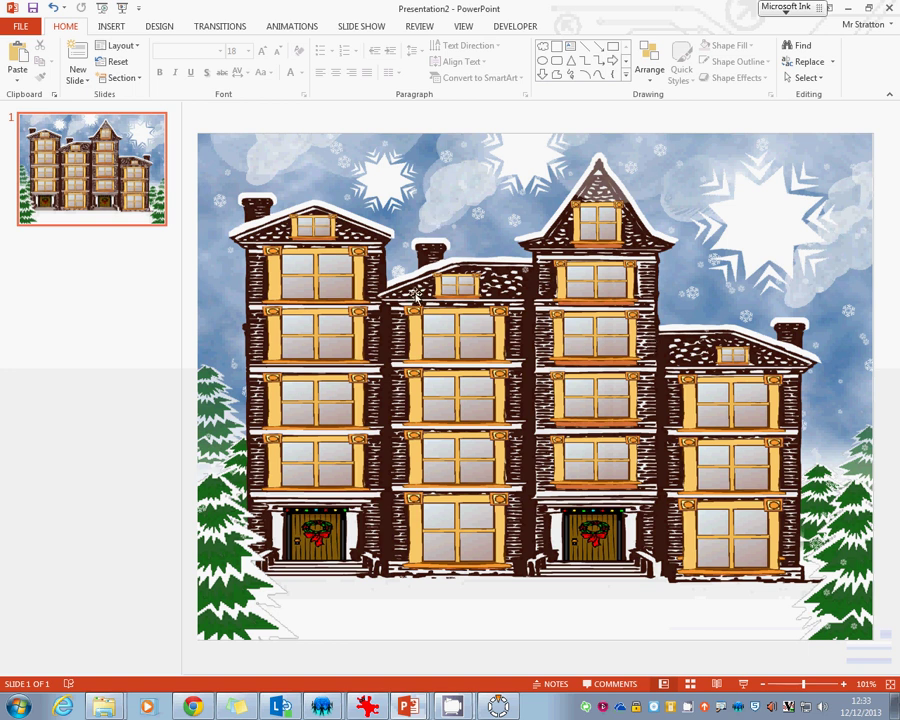
click(115, 28)
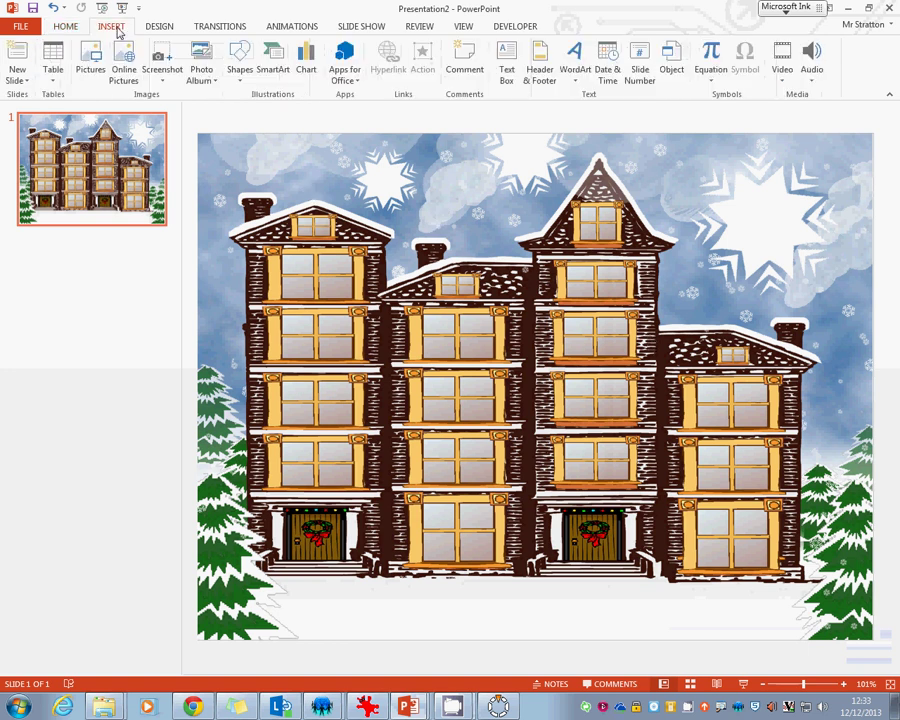
click(240, 68)
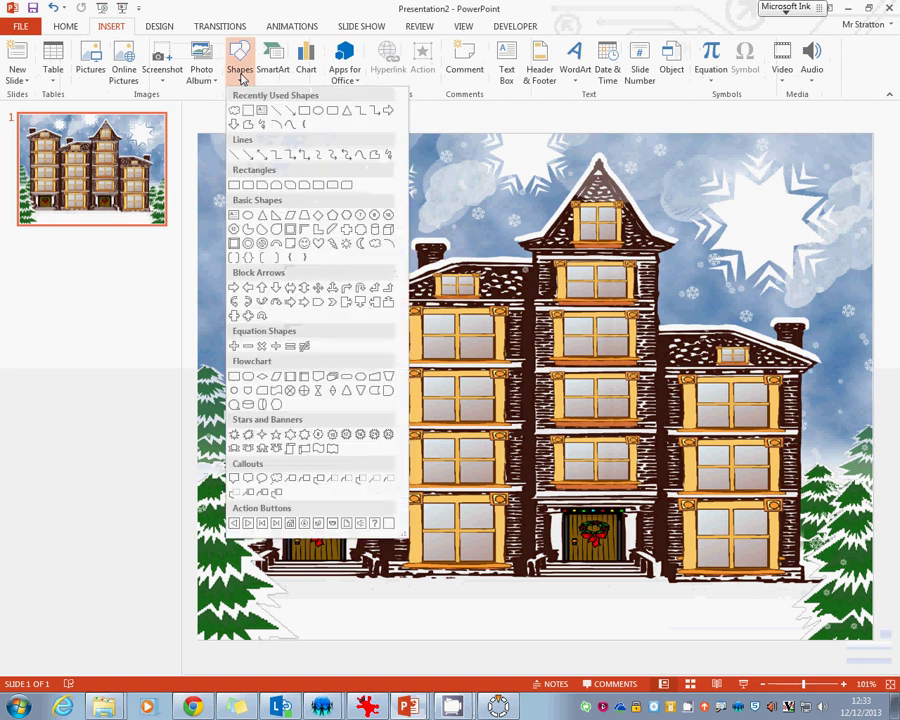
click(234, 186)
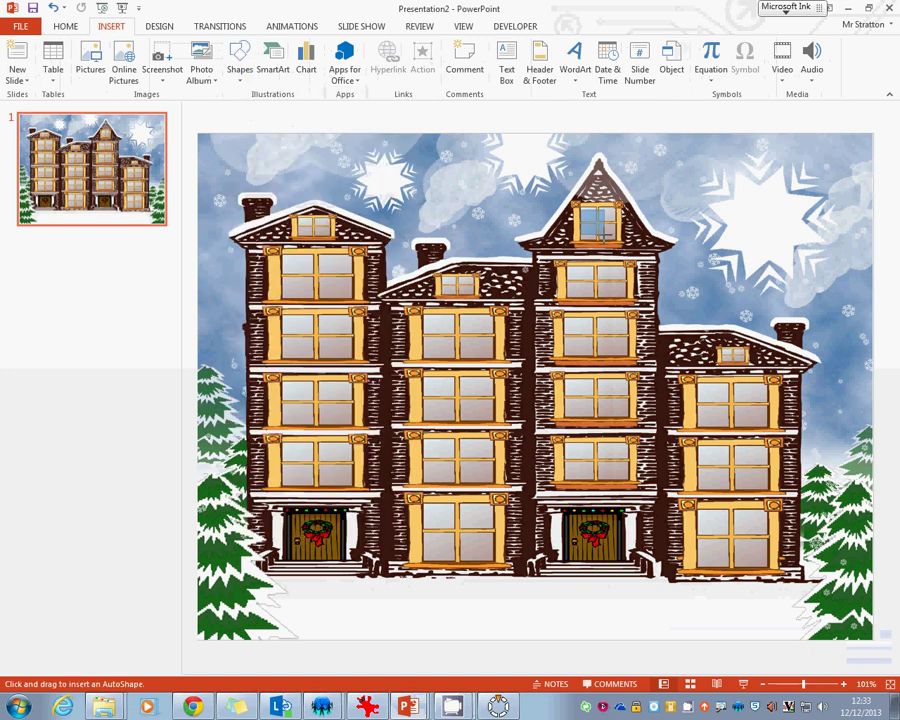
drag(580, 207, 617, 243)
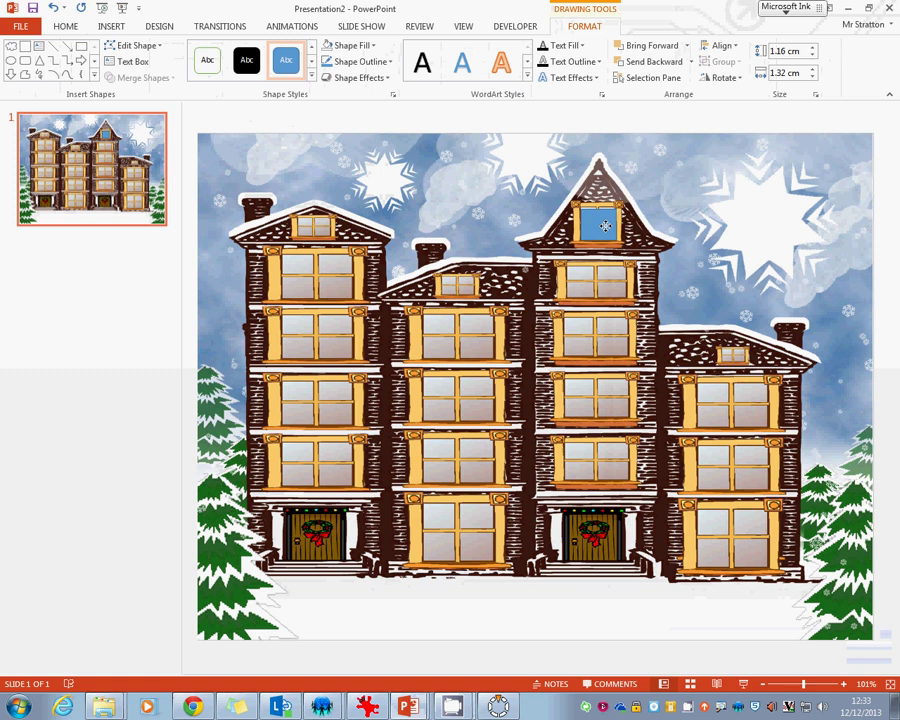
click(66, 28)
click(612, 46)
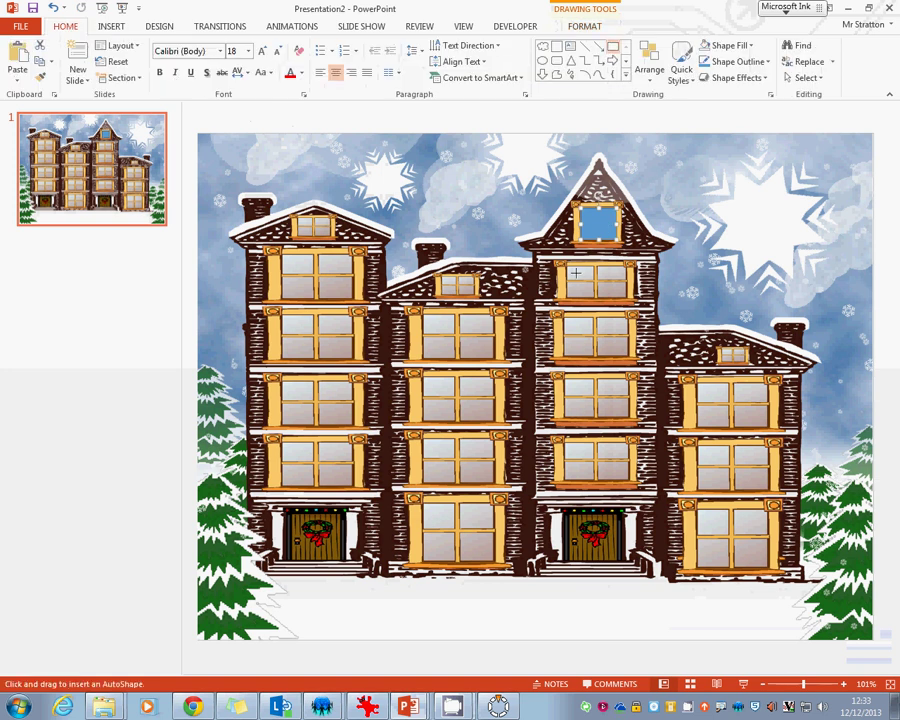
drag(565, 250, 630, 297)
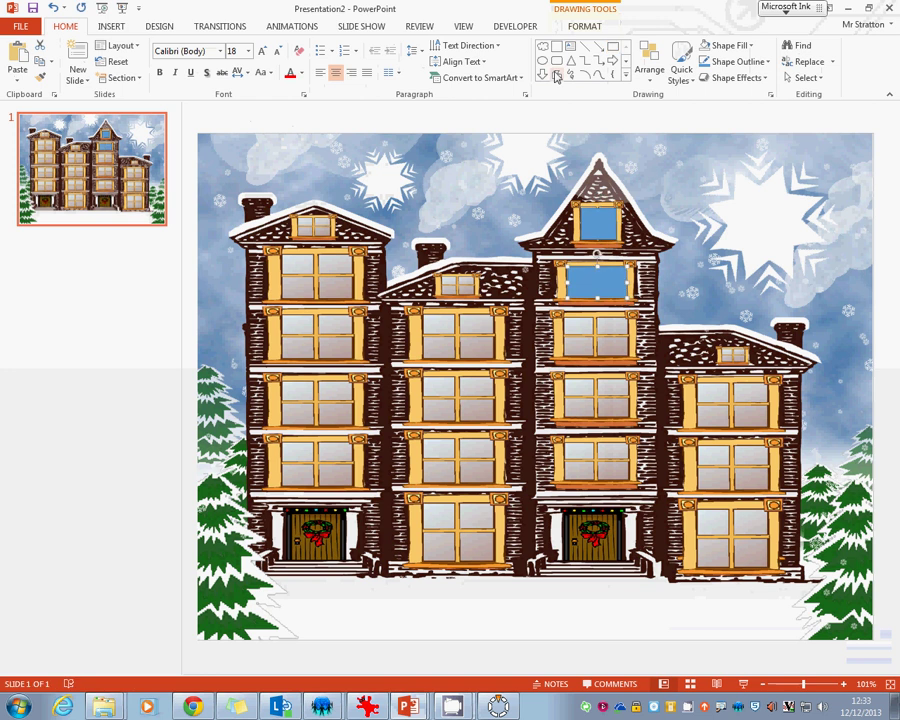
Draw a large five-point star over the top-right snowflake.
click(122, 30)
click(240, 58)
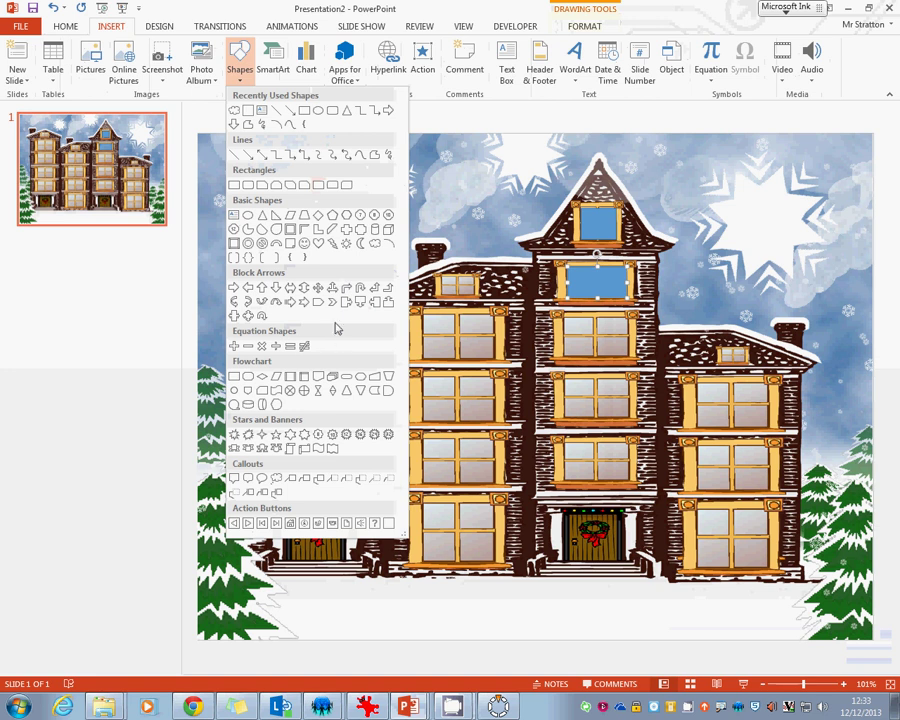
click(319, 433)
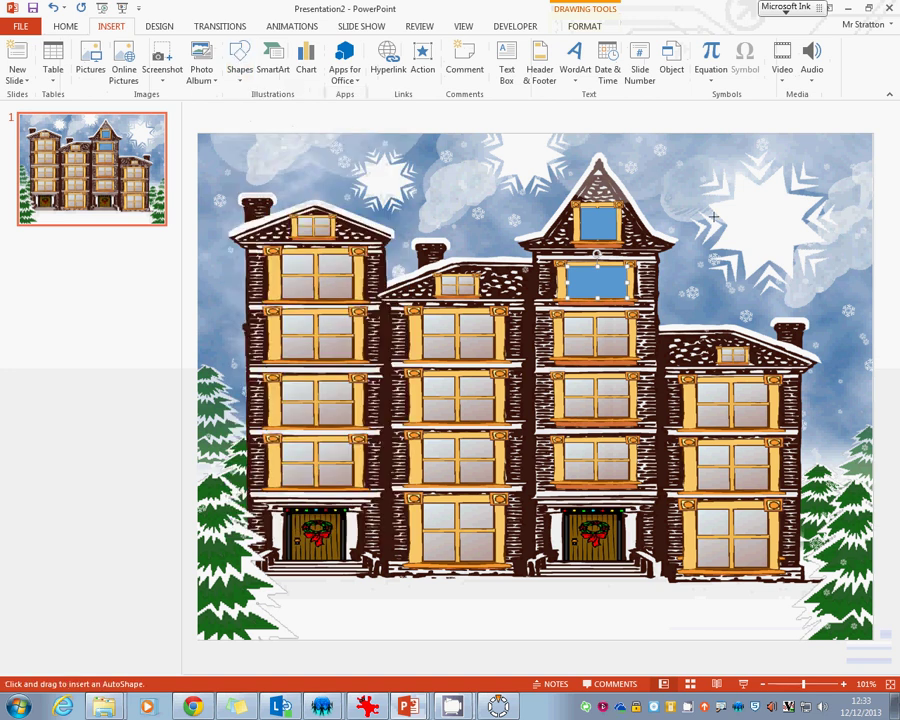
drag(792, 258, 815, 268)
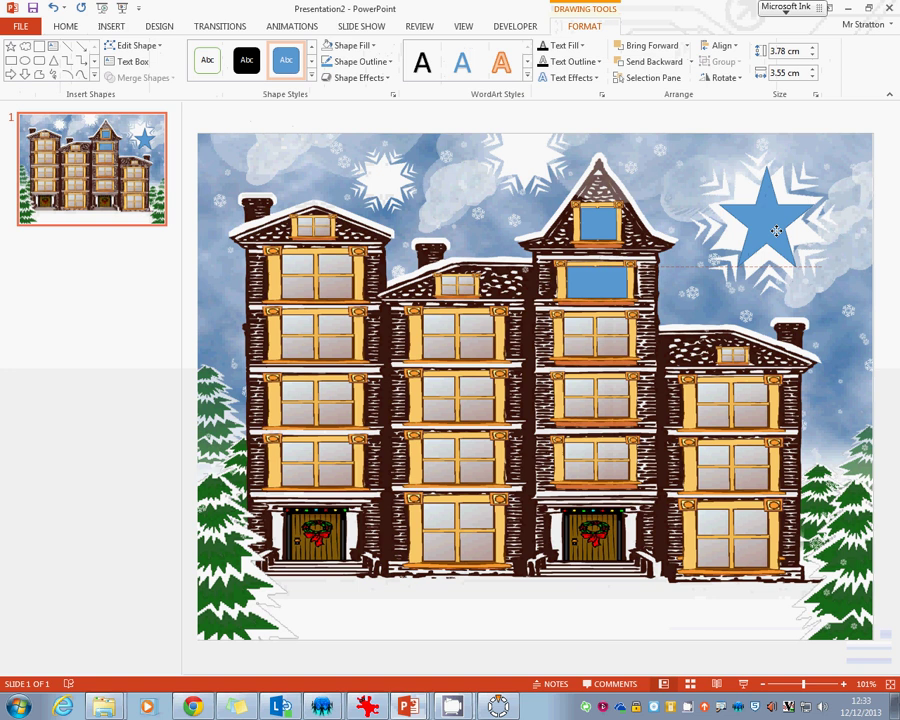
Draw a small six-point star in the sky above the left building.
click(112, 28)
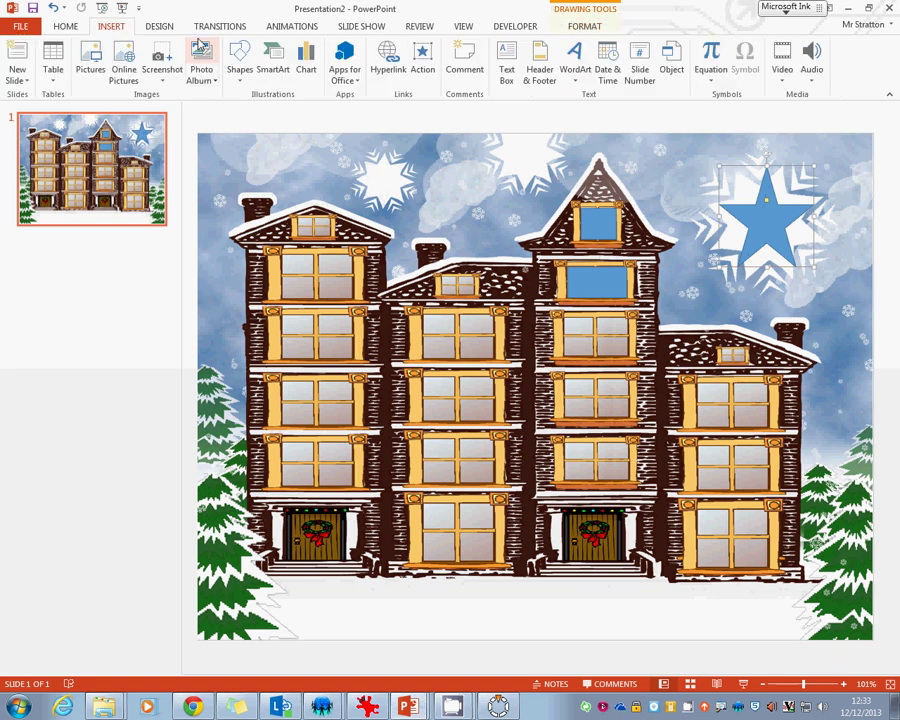
click(241, 72)
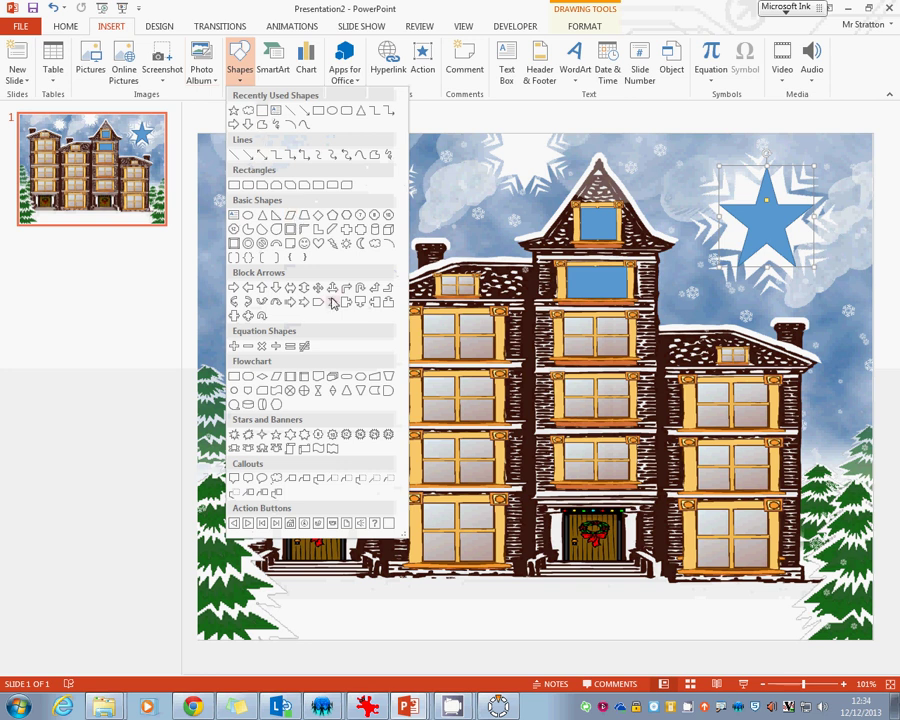
click(277, 436)
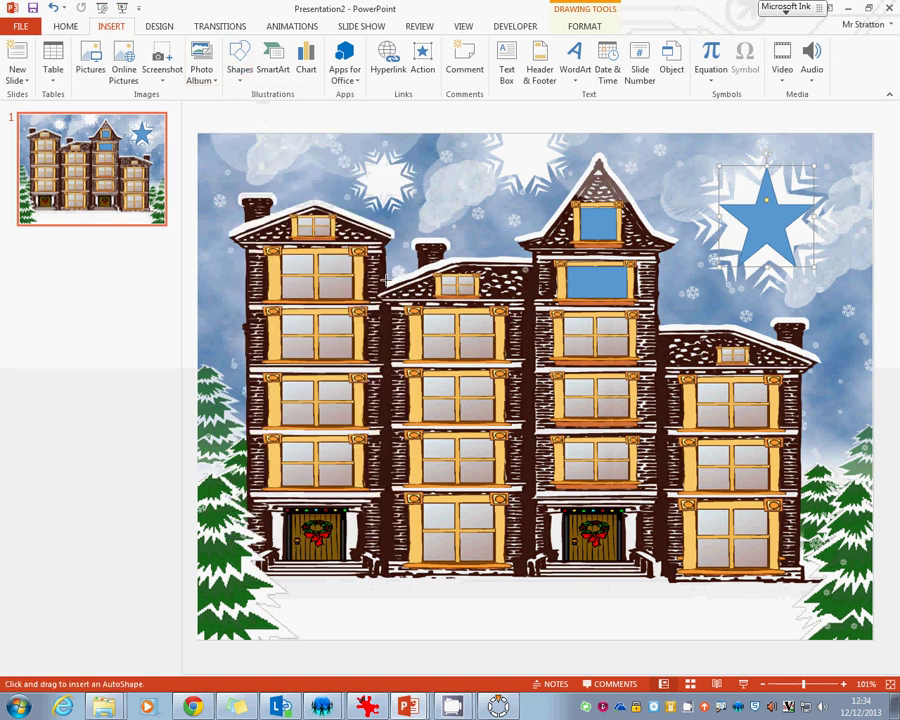
mouse_move(363, 159)
mouse_down()
mouse_move(428, 211)
mouse_move(401, 181)
mouse_up()
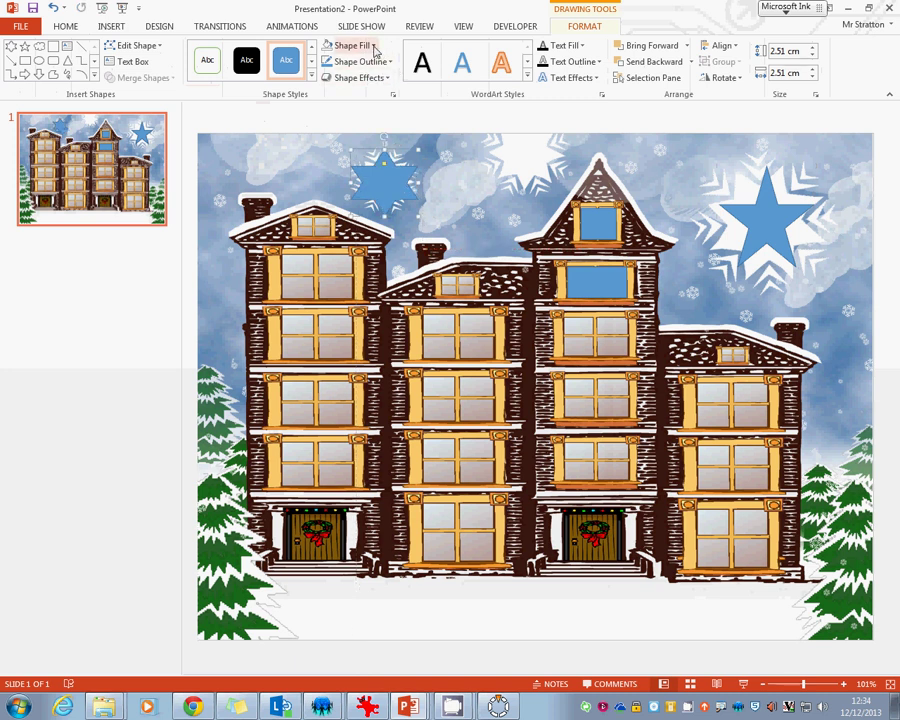
Fill the six-point star red via Shape Fill, after briefly trying dark orange.
click(374, 46)
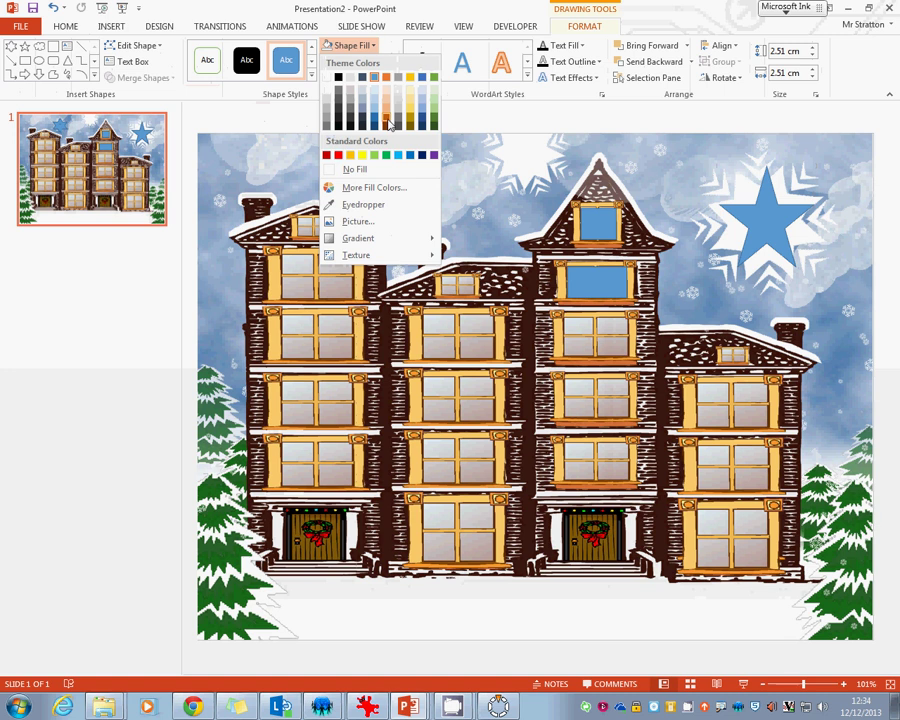
click(383, 116)
click(350, 45)
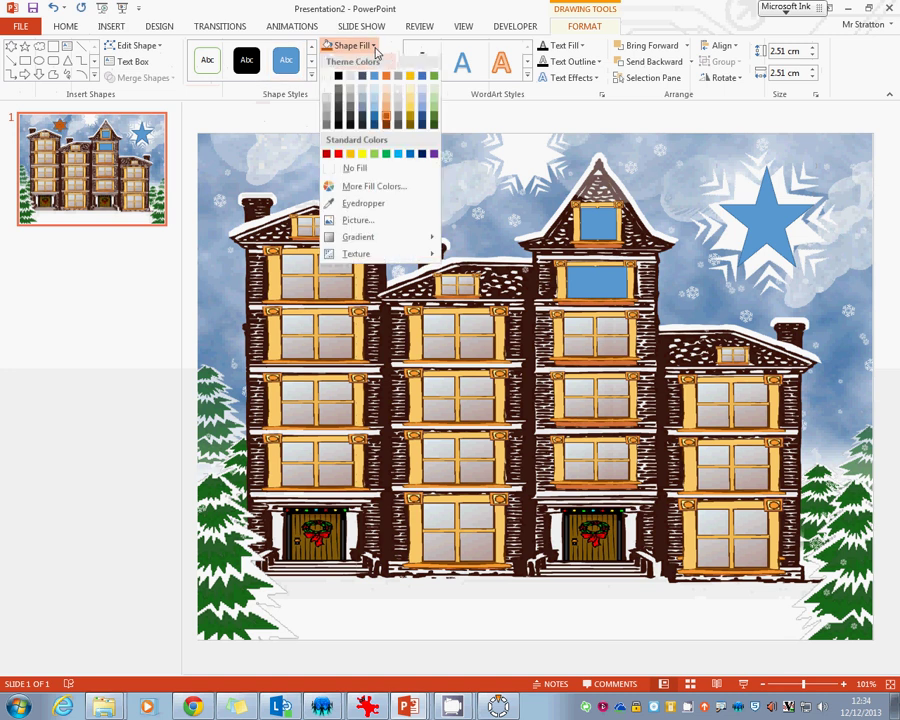
click(338, 155)
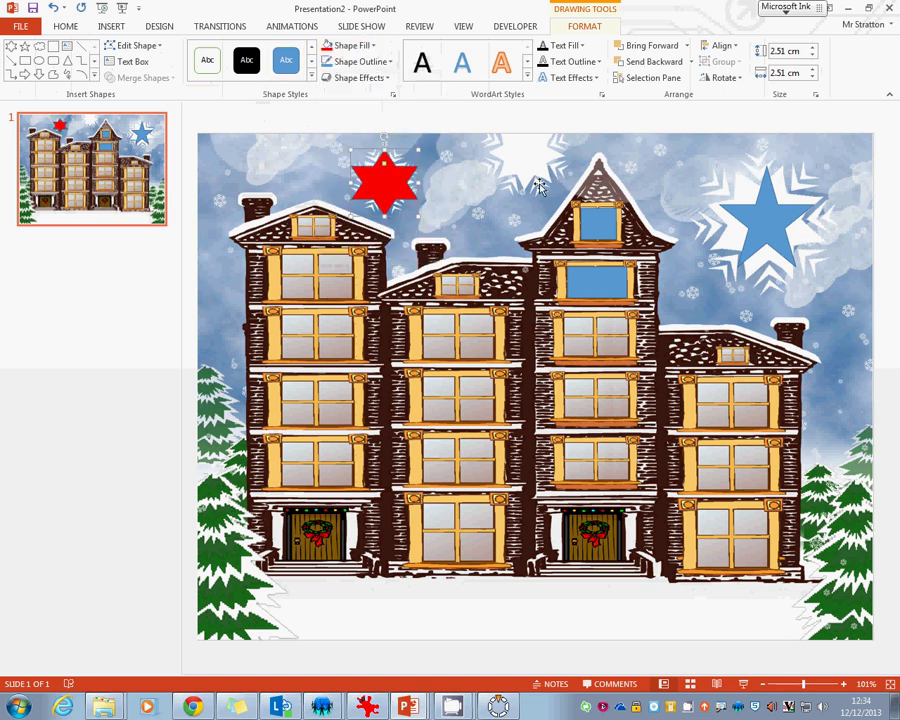
Select the top window rectangle and the large blue star in turn to compare fills.
click(603, 228)
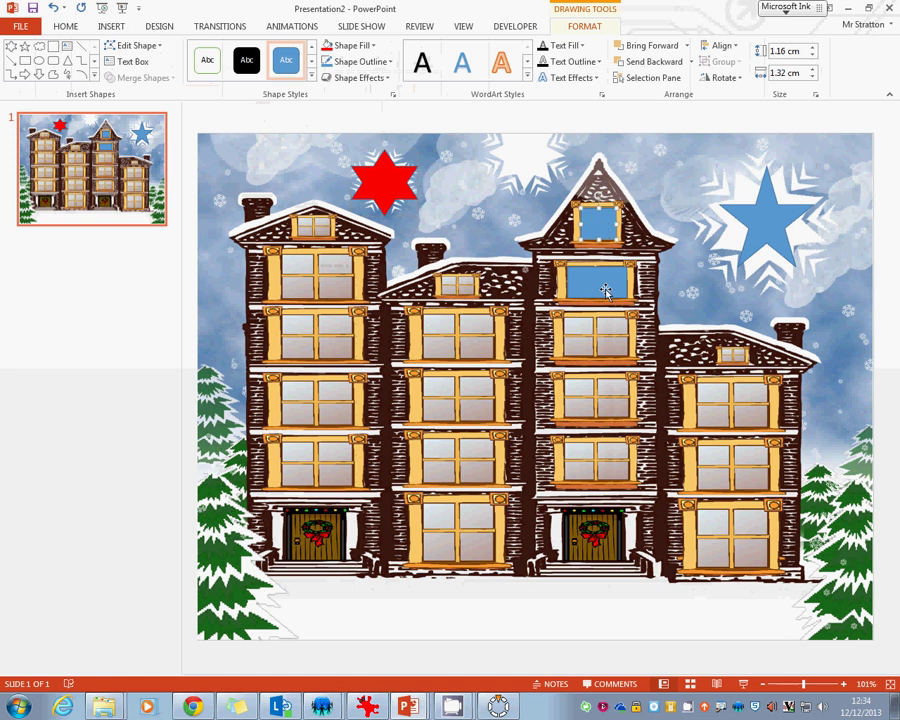
click(372, 148)
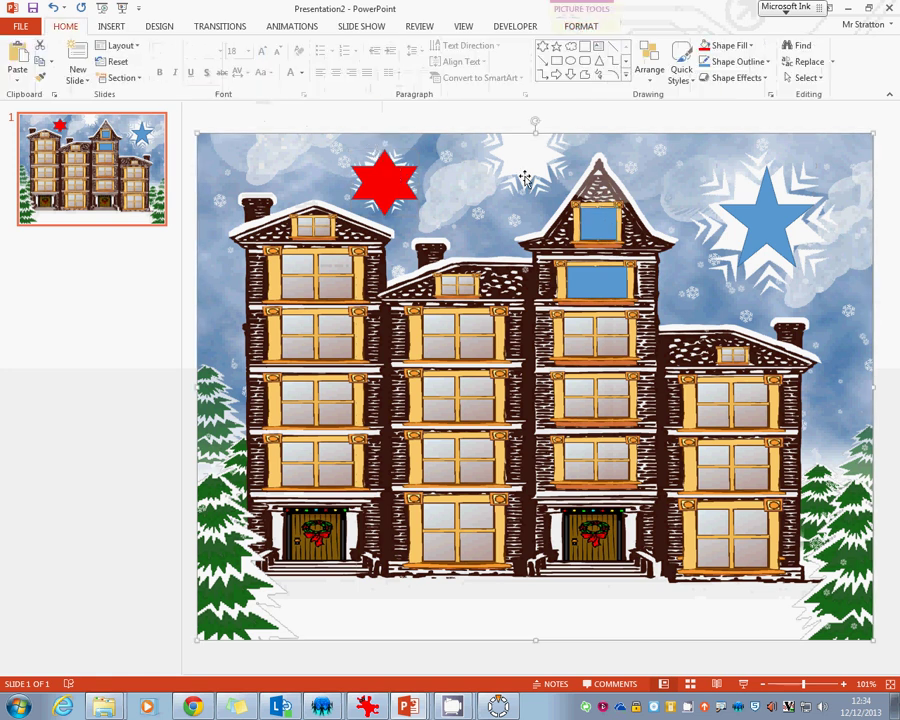
click(771, 200)
click(502, 210)
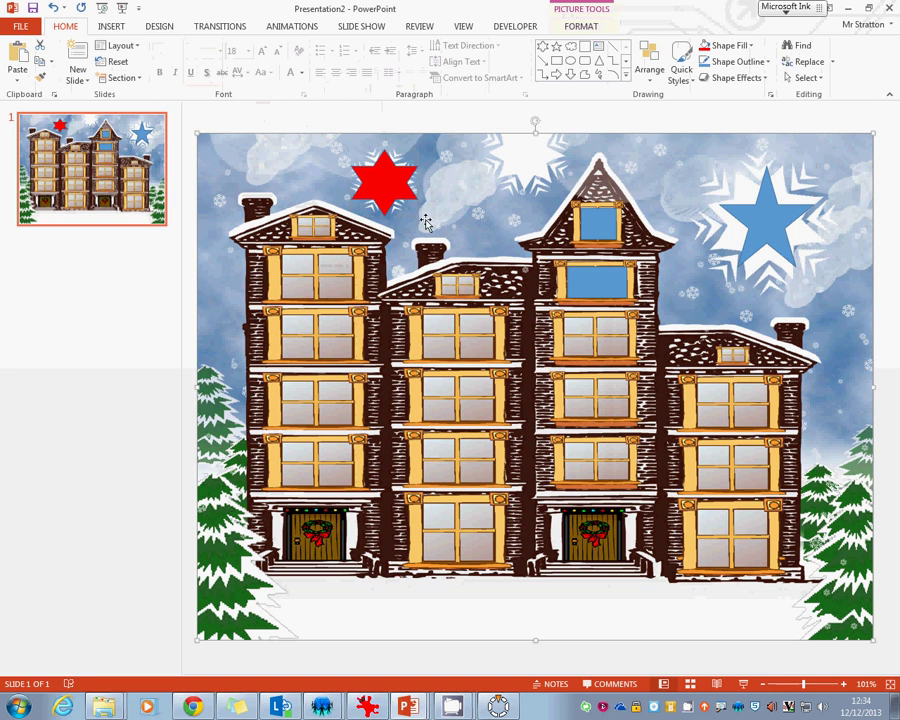
Label the red star 1, lower box 2, upper box 3 and blue star 4.
click(377, 177)
text(1)
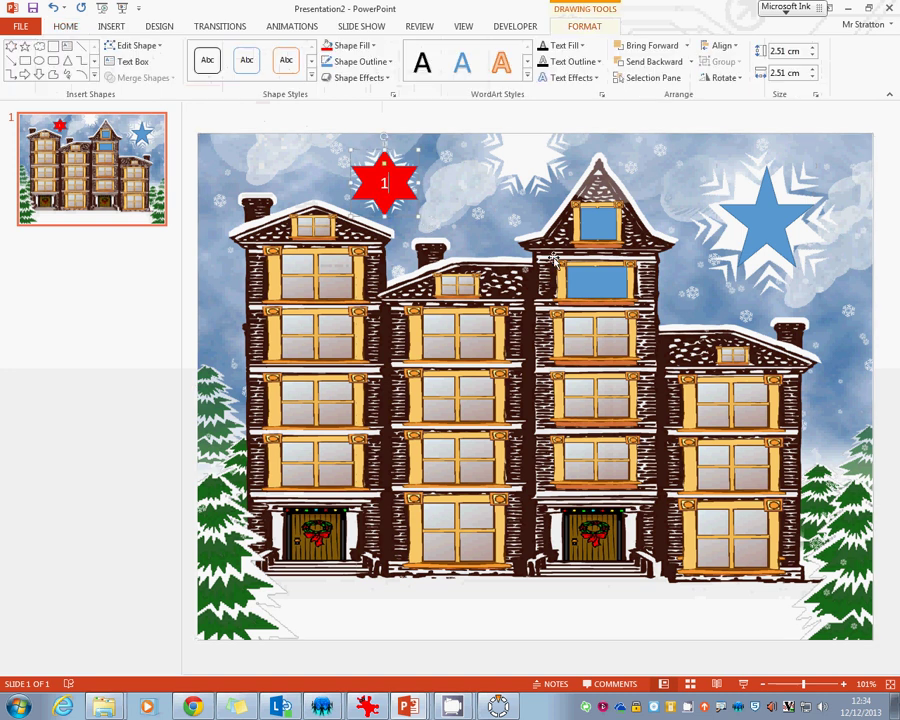
click(597, 282)
text(2)
click(603, 234)
text(3)
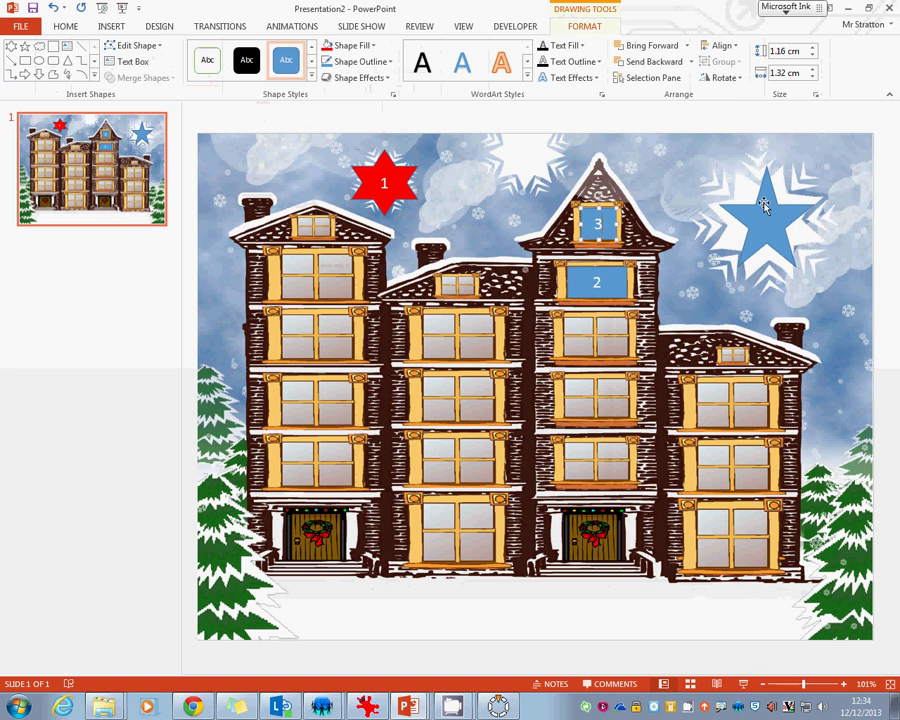
click(763, 202)
text(4)
click(676, 155)
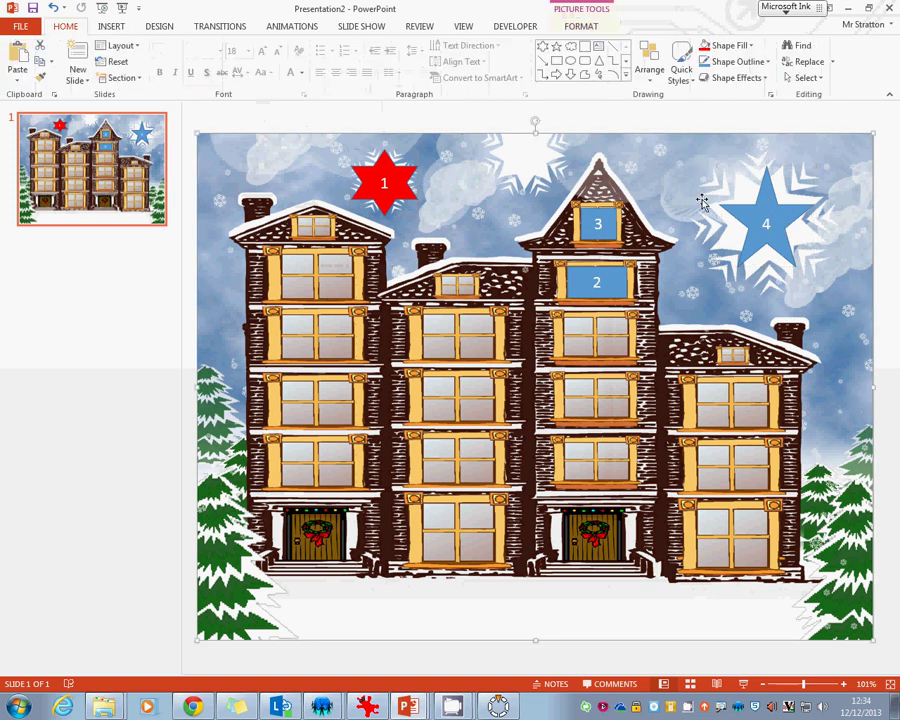
Enlarge the numbers on star 1, box 3 and star 4 with Increase Font Size.
click(386, 170)
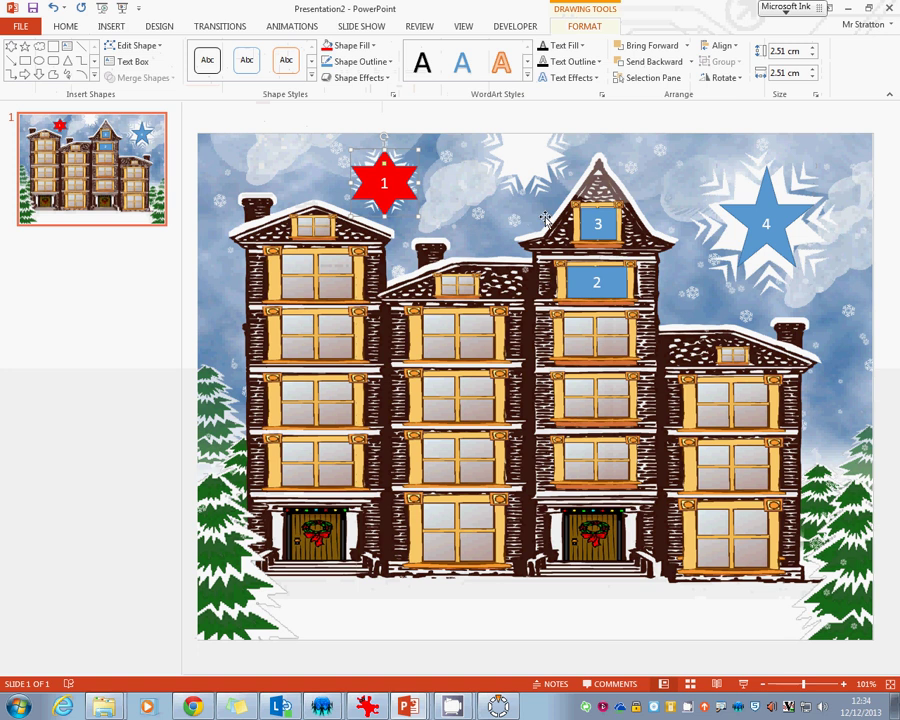
click(65, 26)
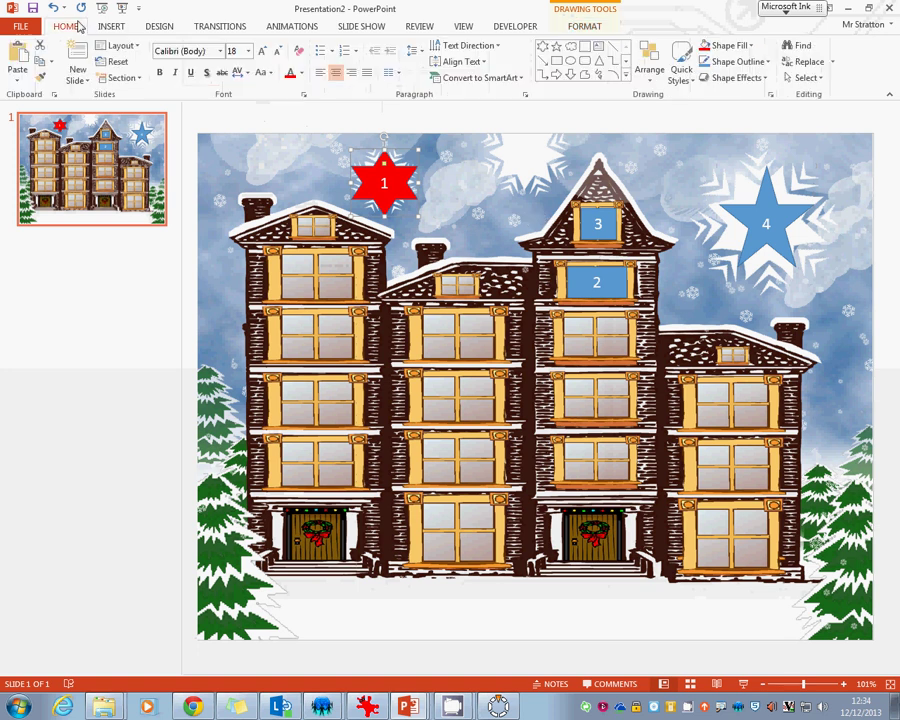
click(260, 53)
click(260, 53)
key(Tab)
click(260, 53)
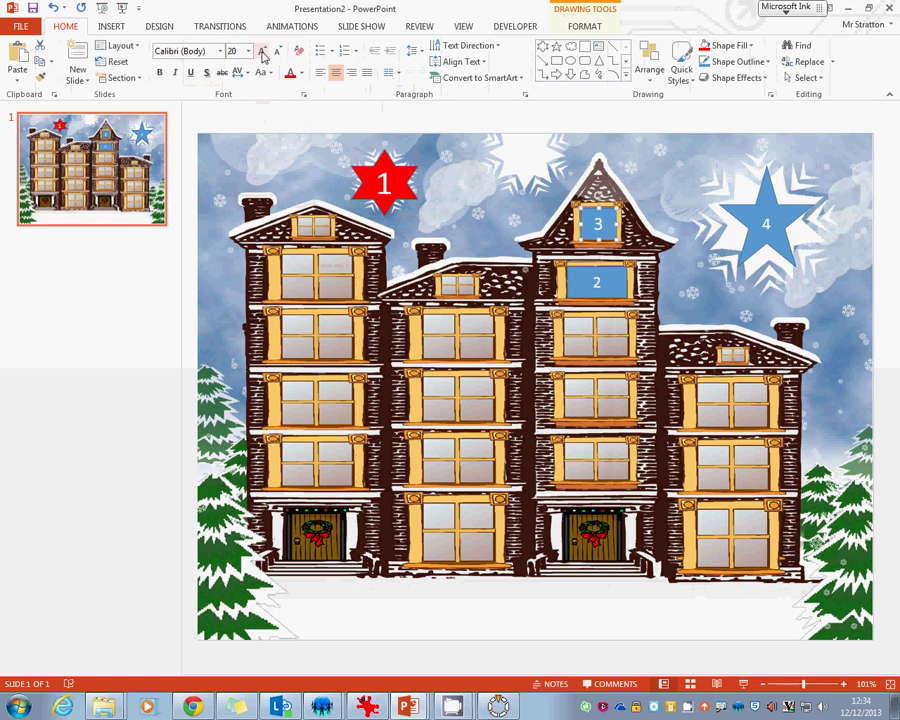
click(260, 53)
key(Tab)
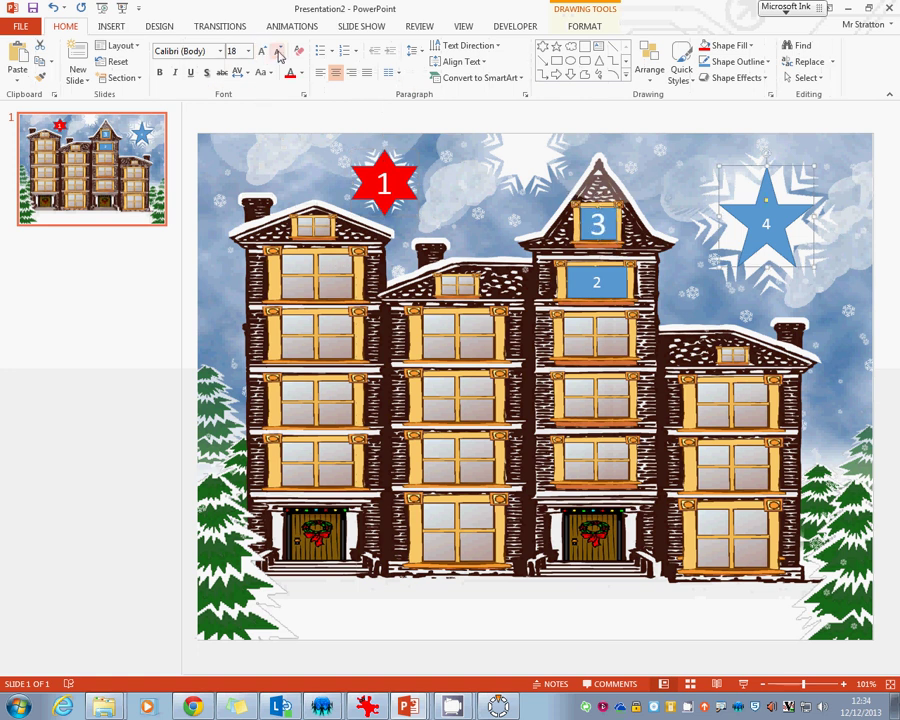
click(261, 51)
click(261, 51)
click(261, 51)
click(261, 51)
click(261, 51)
click(261, 51)
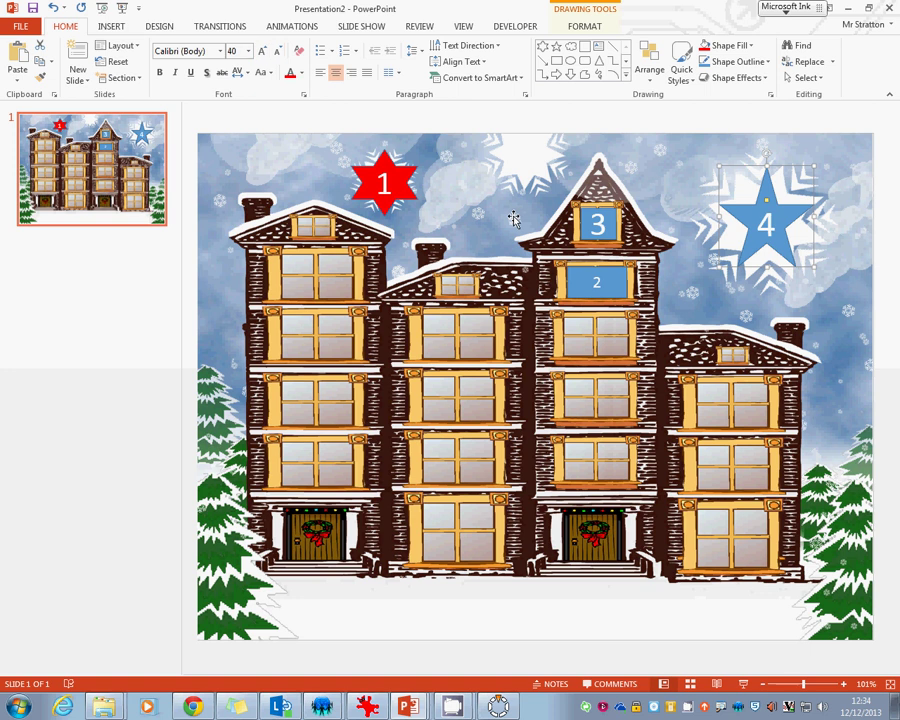
Enlarge the number 2 on the day 2 box with three Increase Font Size clicks.
click(614, 281)
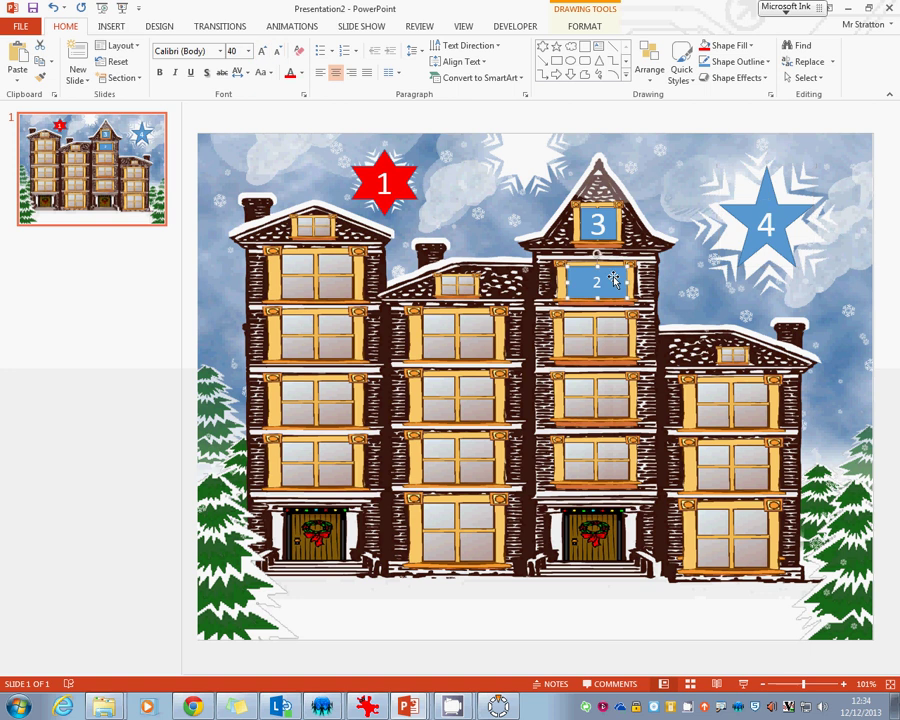
click(261, 51)
click(261, 51)
click(261, 51)
click(261, 51)
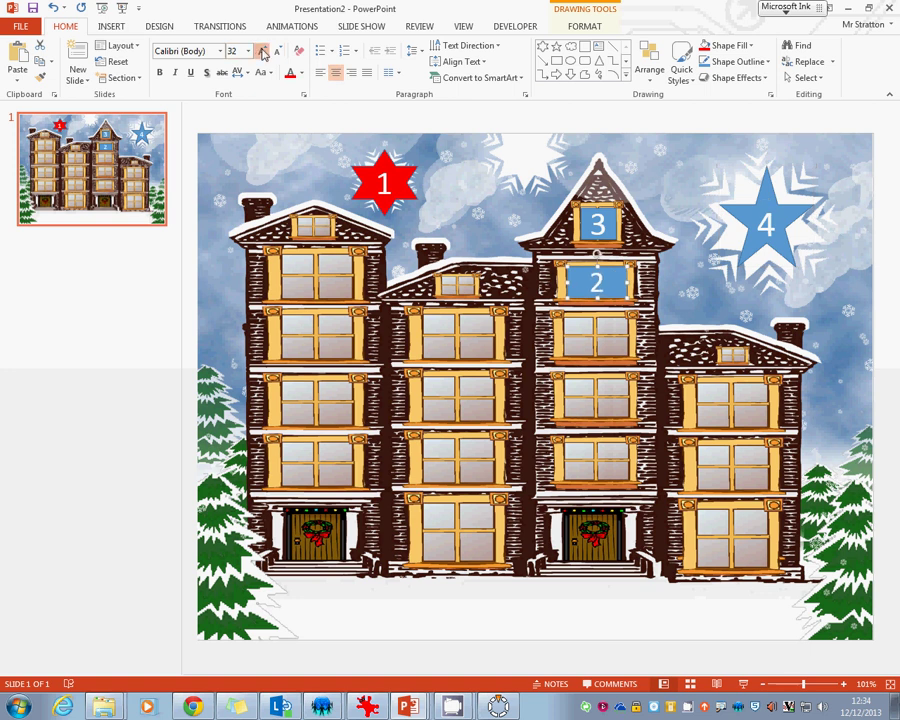
click(261, 51)
click(607, 222)
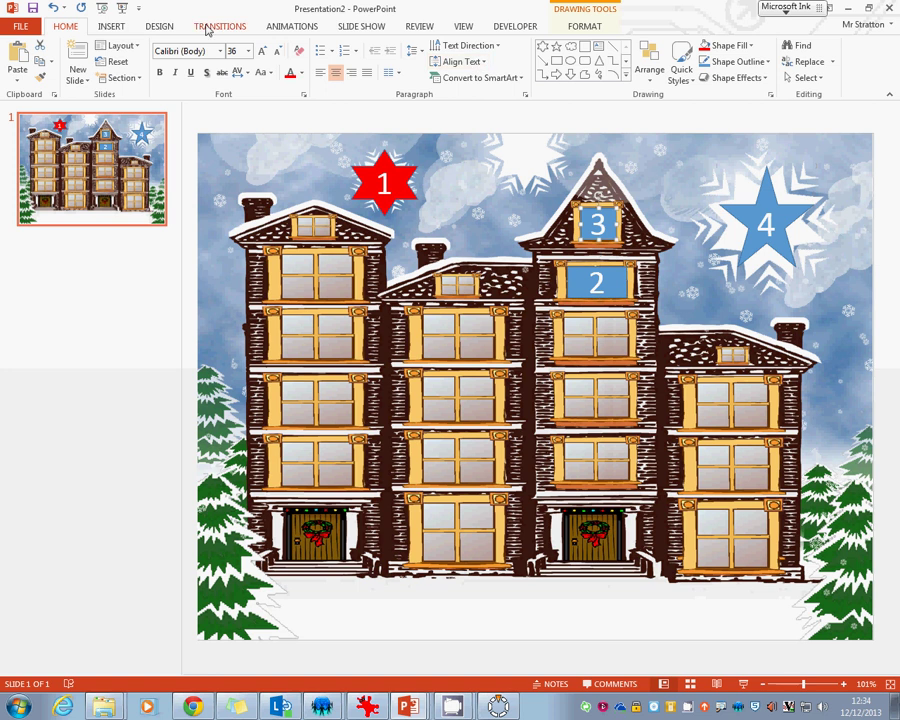
Clear the blue Shape Fill from the day 3 box.
click(113, 26)
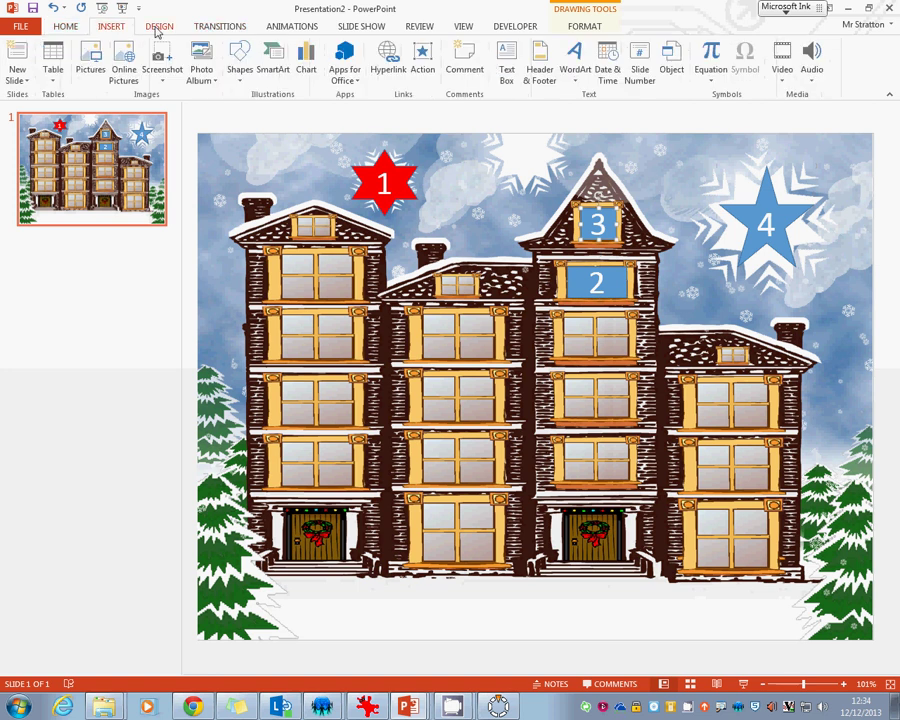
click(157, 30)
click(97, 30)
click(590, 27)
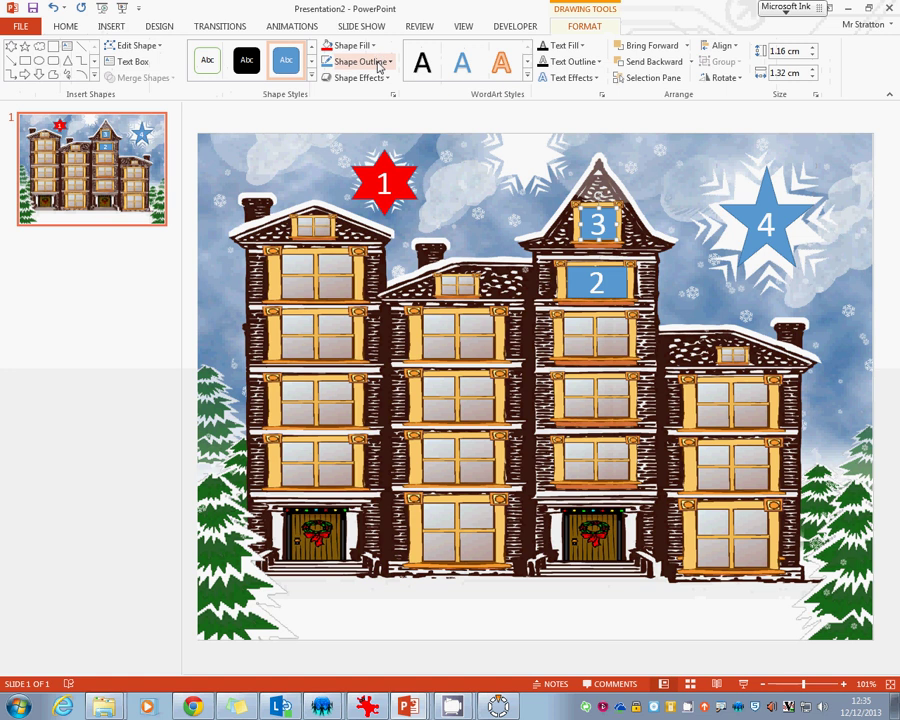
click(352, 45)
click(346, 166)
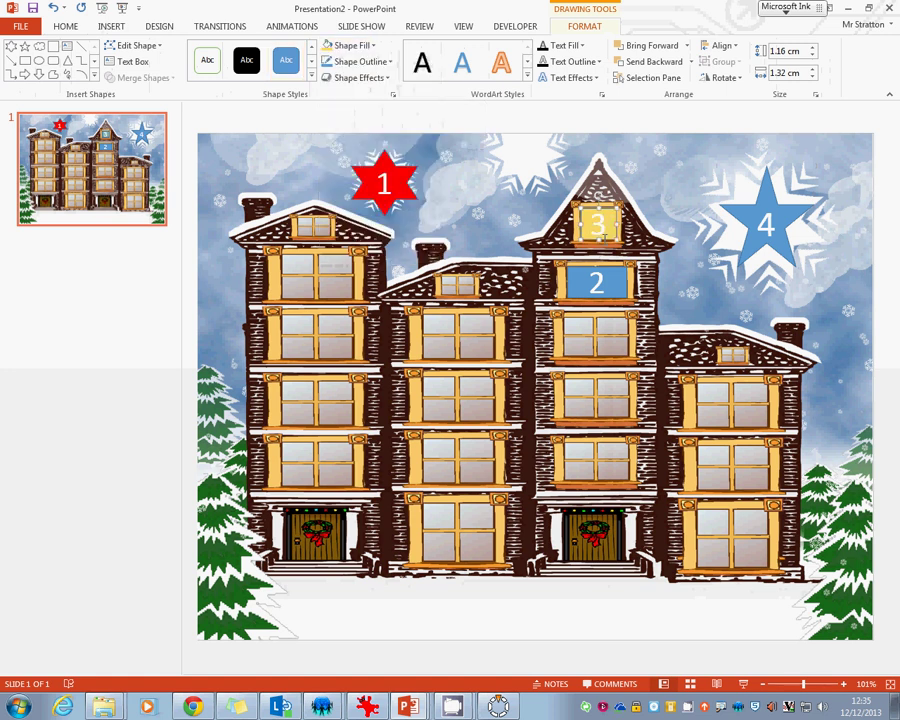
click(440, 205)
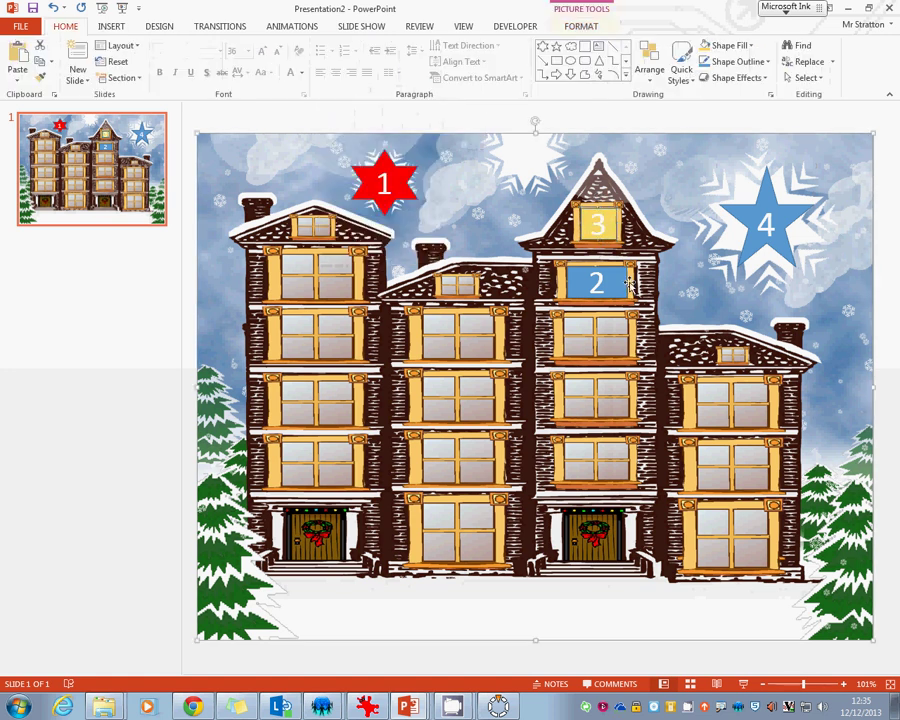
Give star 4 a white Shape Fill and a black Text Fill.
click(729, 256)
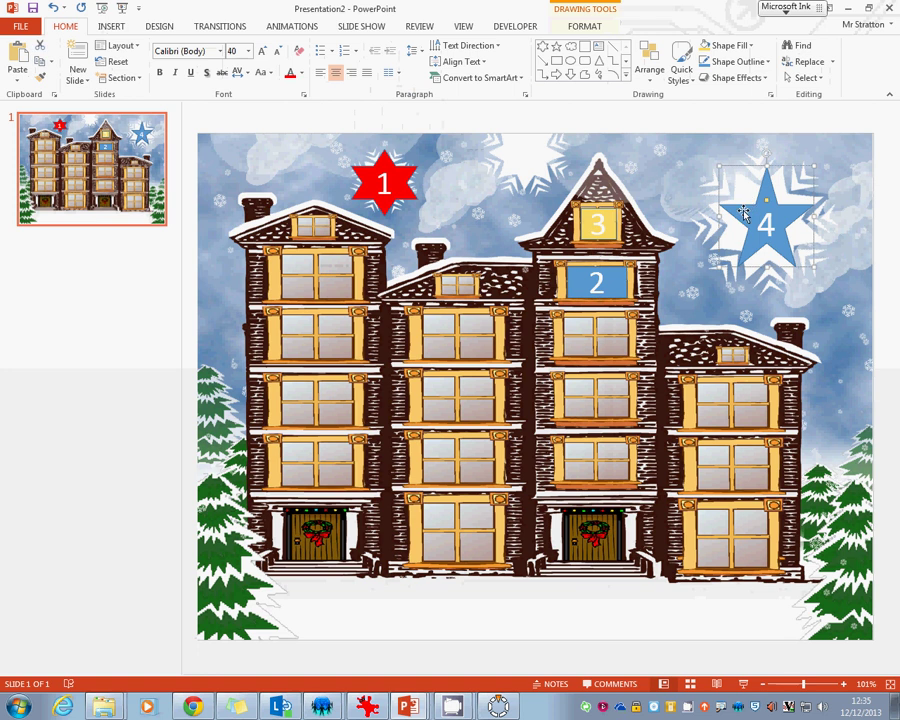
click(584, 26)
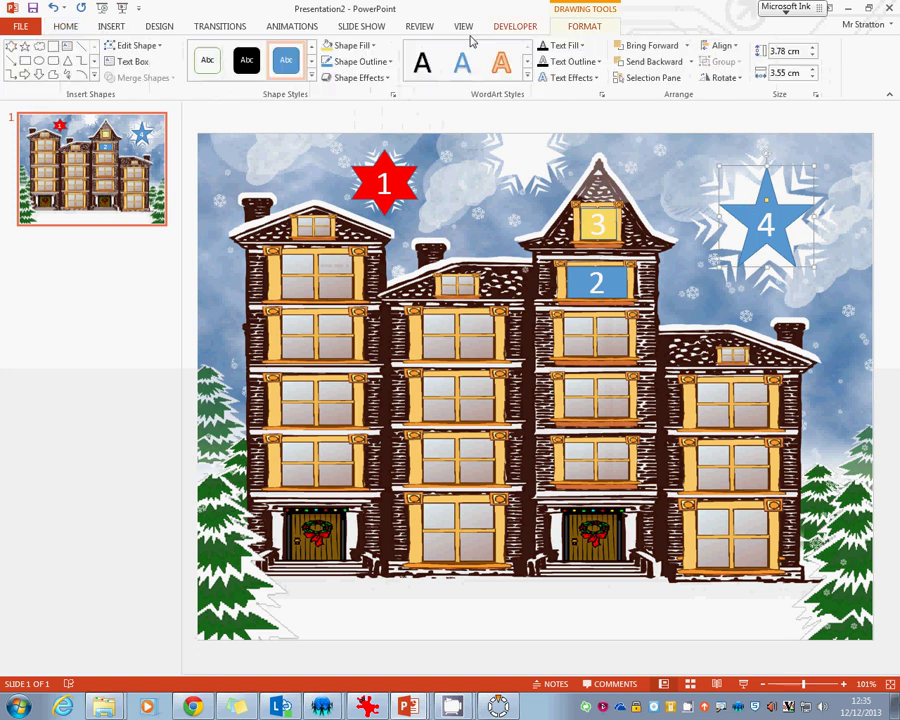
click(372, 46)
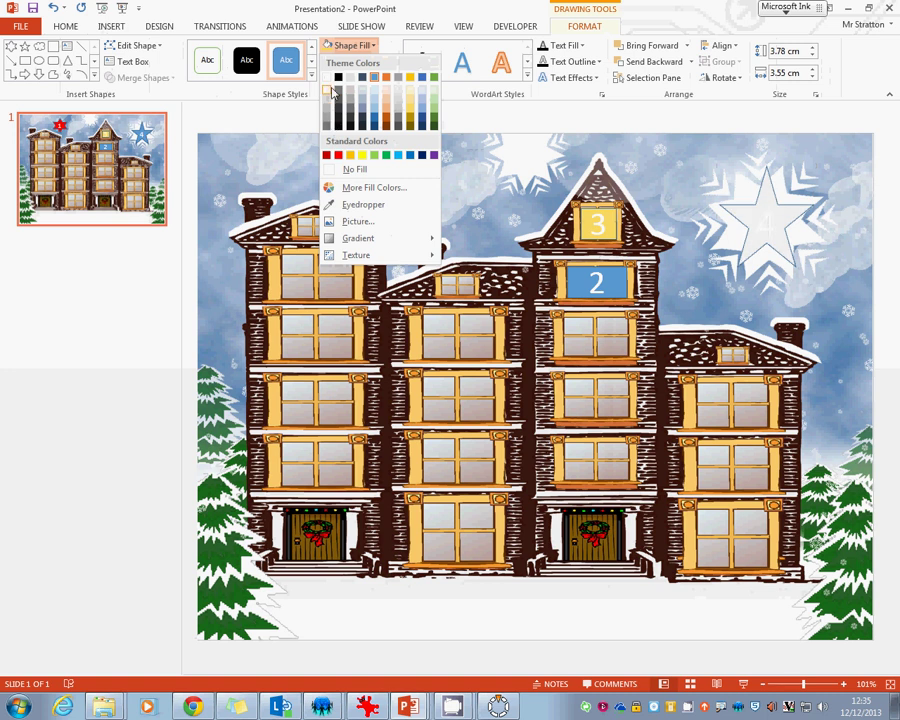
click(333, 92)
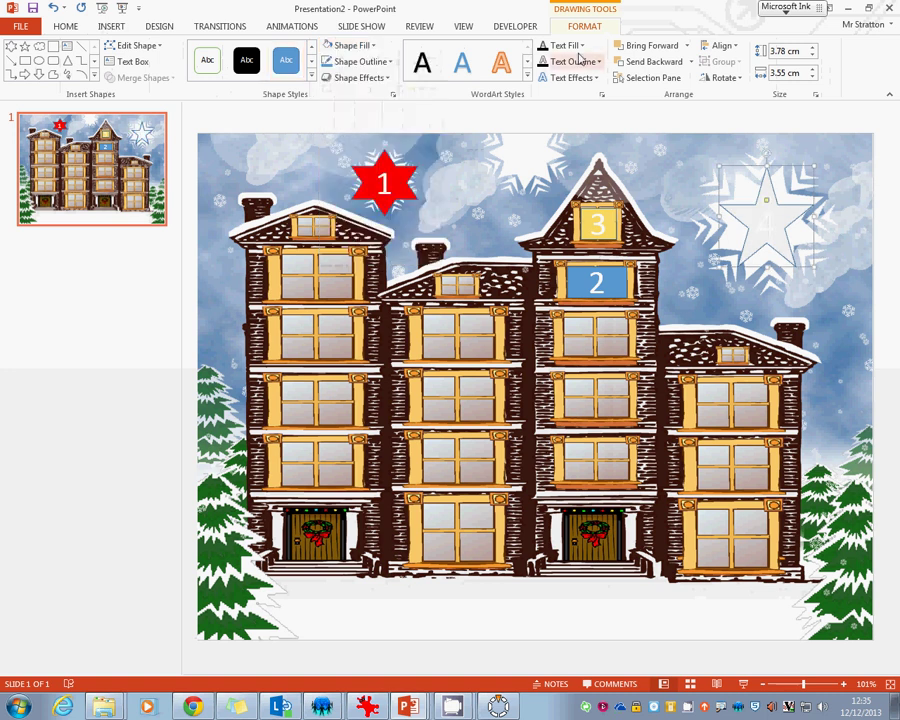
click(568, 47)
click(554, 77)
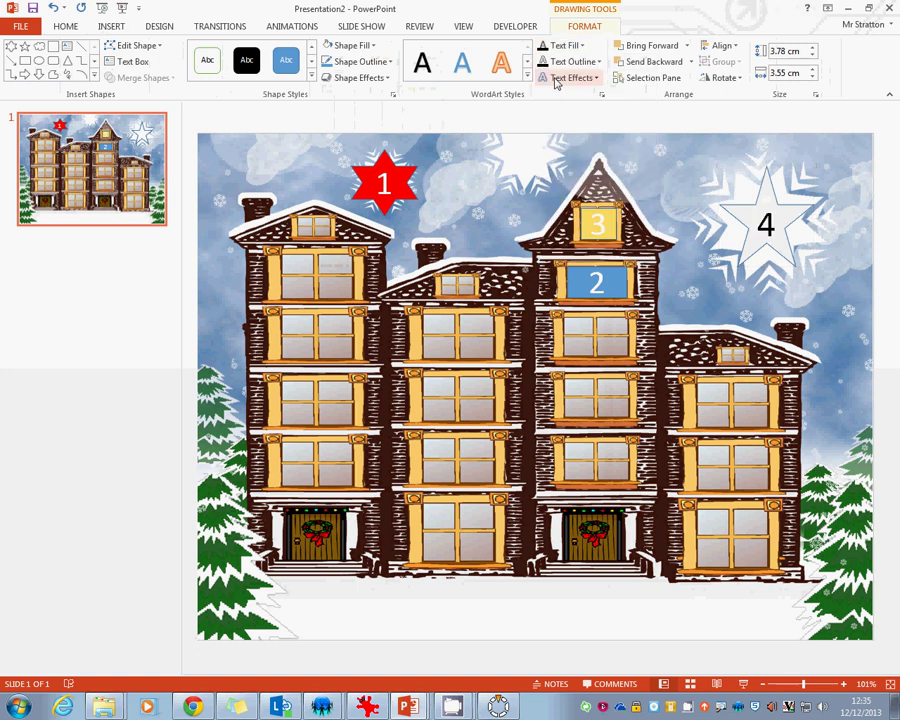
click(838, 314)
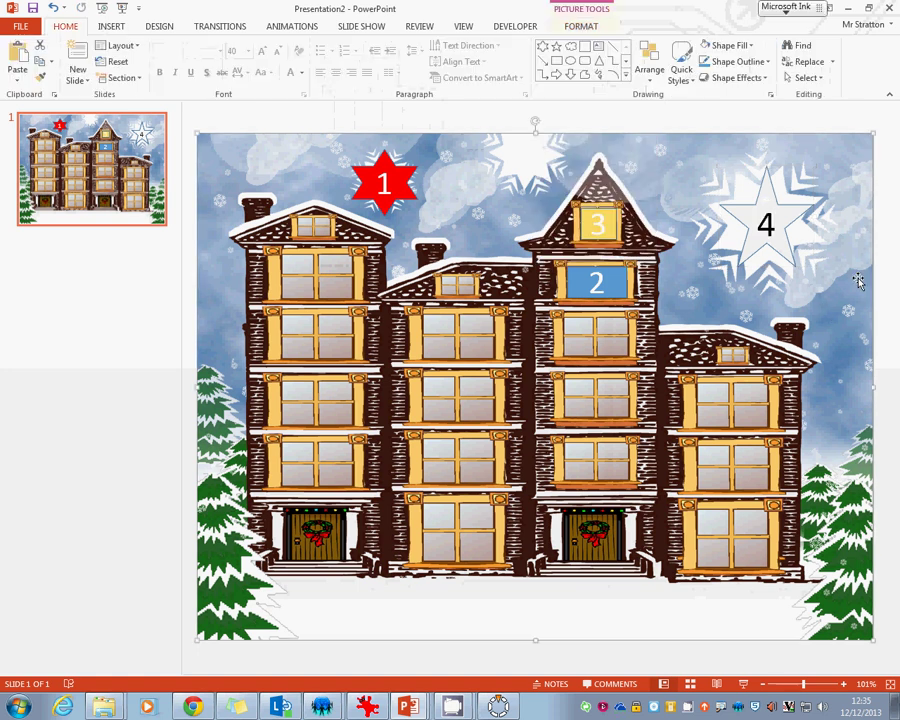
Remove the blue Shape Fill from the day 2 box.
click(625, 278)
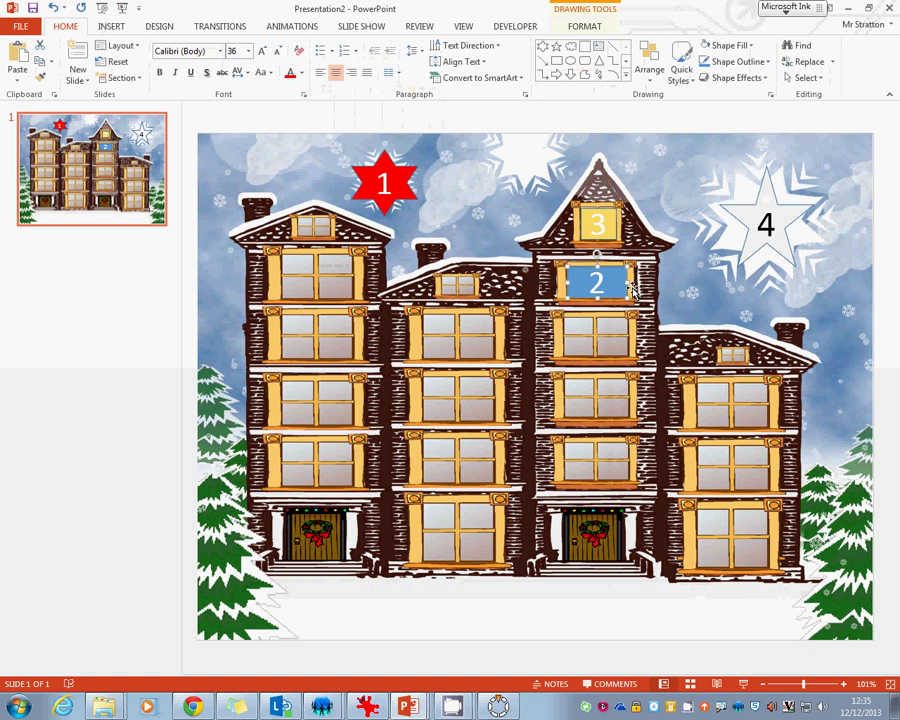
click(121, 29)
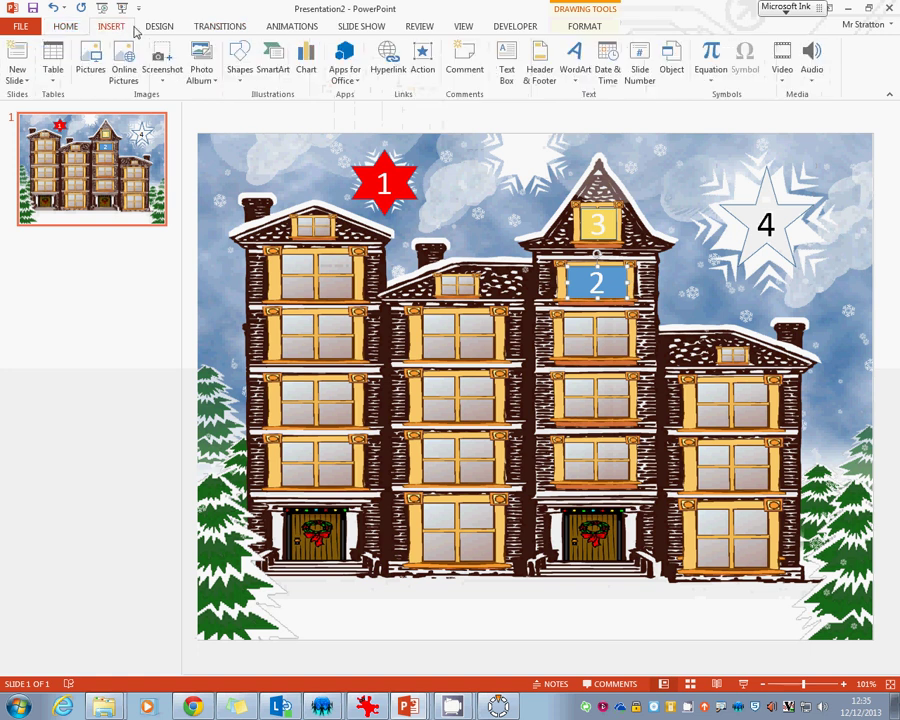
click(584, 26)
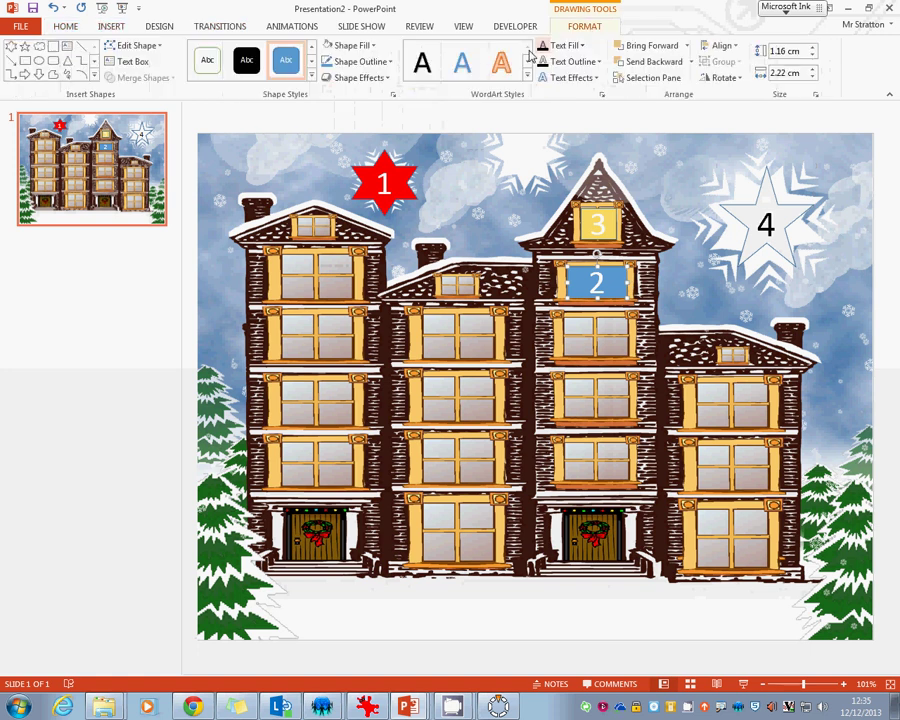
click(375, 50)
click(354, 171)
click(694, 290)
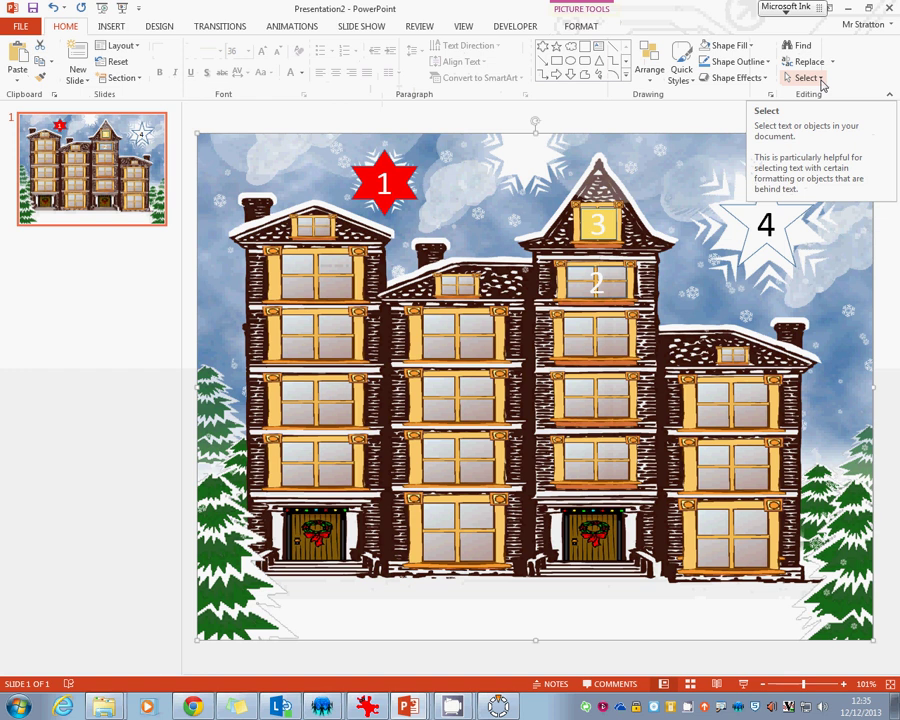
Show the Selection Pane and click each listed star, rectangle and Picture 3 to identify them.
click(820, 79)
click(832, 130)
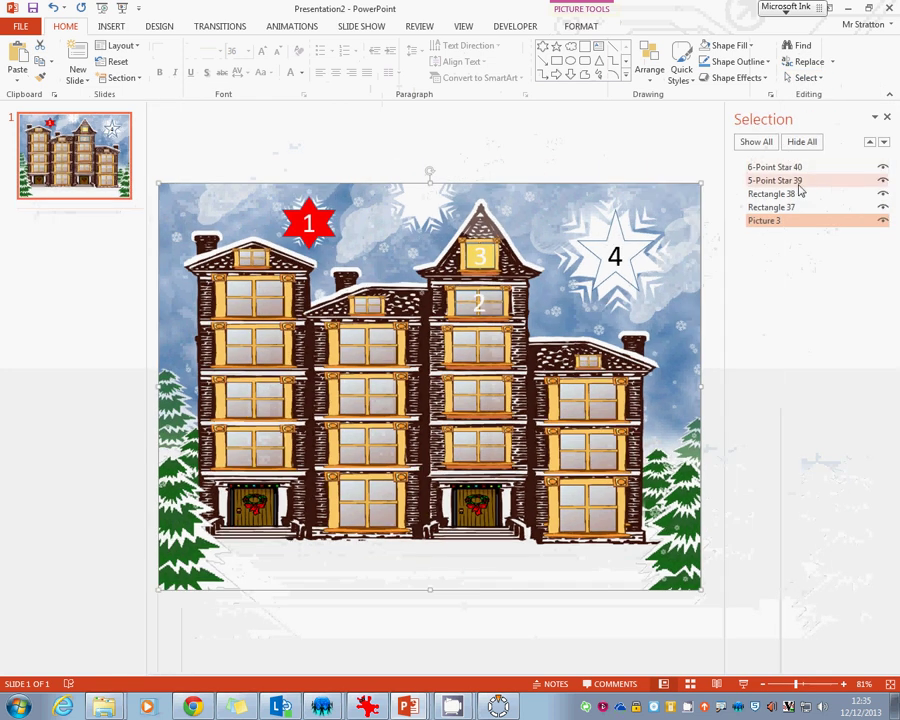
click(785, 167)
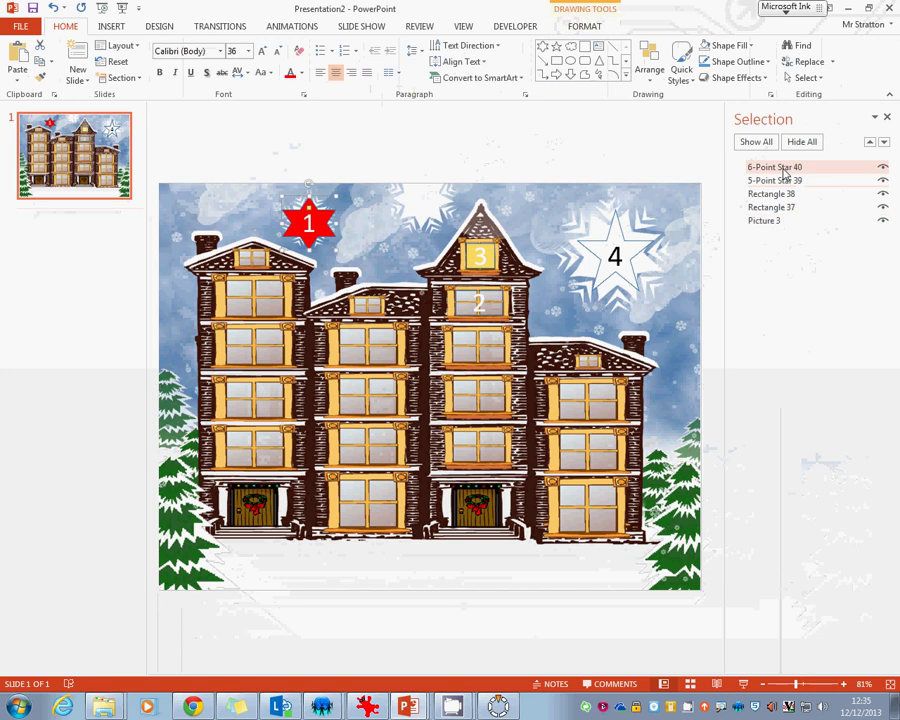
click(787, 181)
click(786, 195)
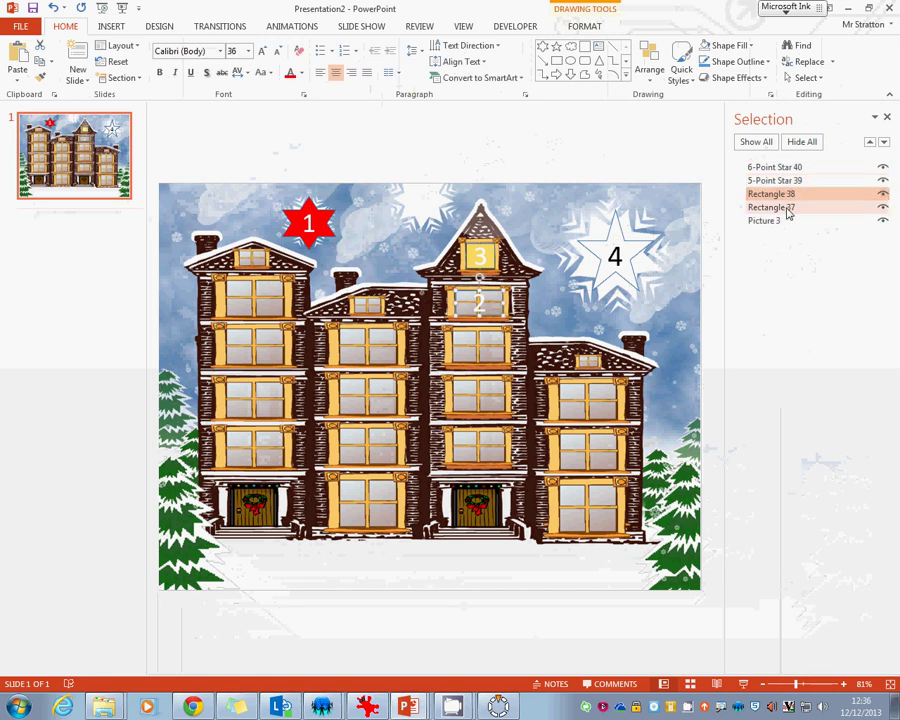
click(785, 208)
click(782, 221)
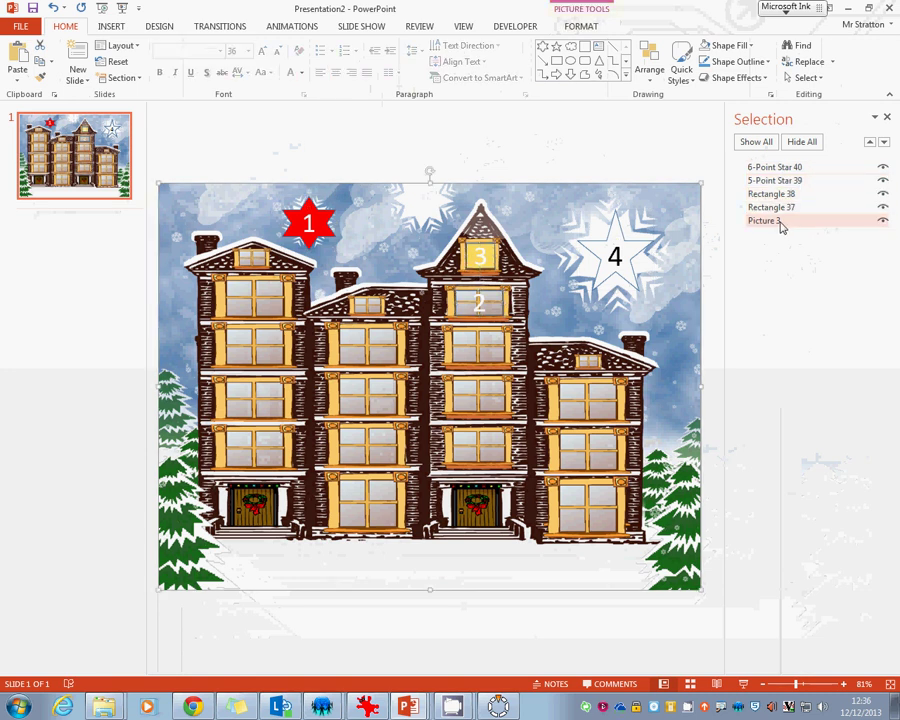
click(788, 167)
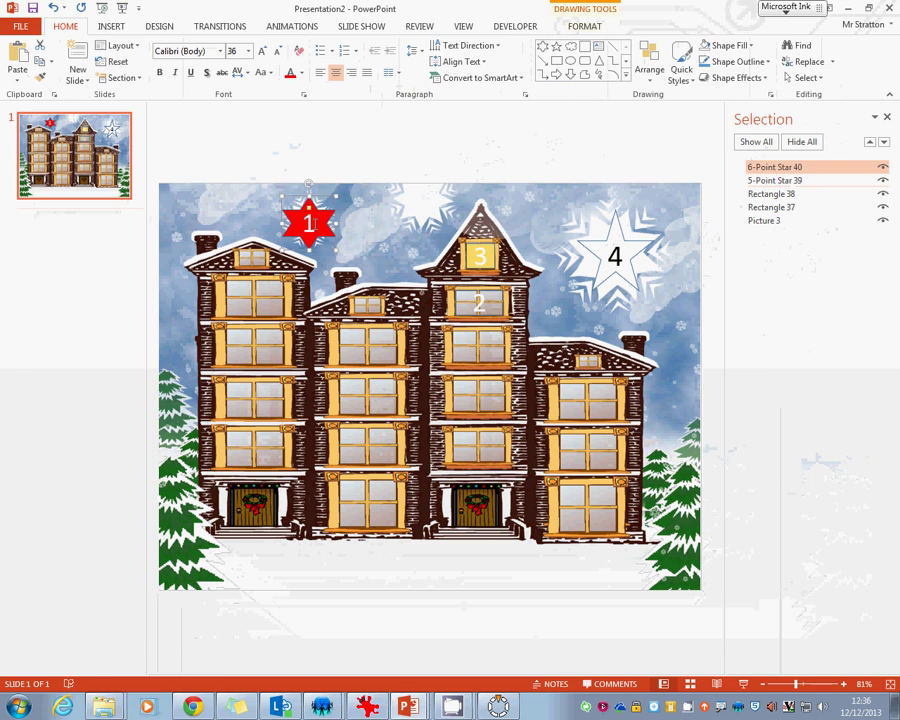
Rename 6-Point Star 40 to 'Day 1' and 5-Point Star 39 to 'Day 4'.
click(802, 170)
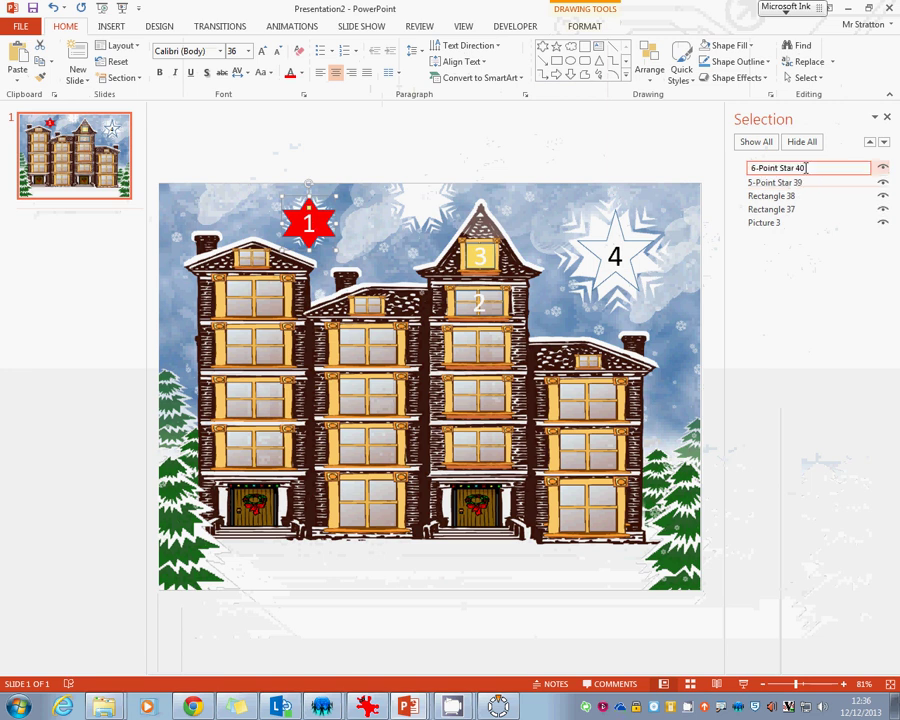
key(ctrl+a)
text(Day1)
key(BackSpace)
text(1)
click(788, 182)
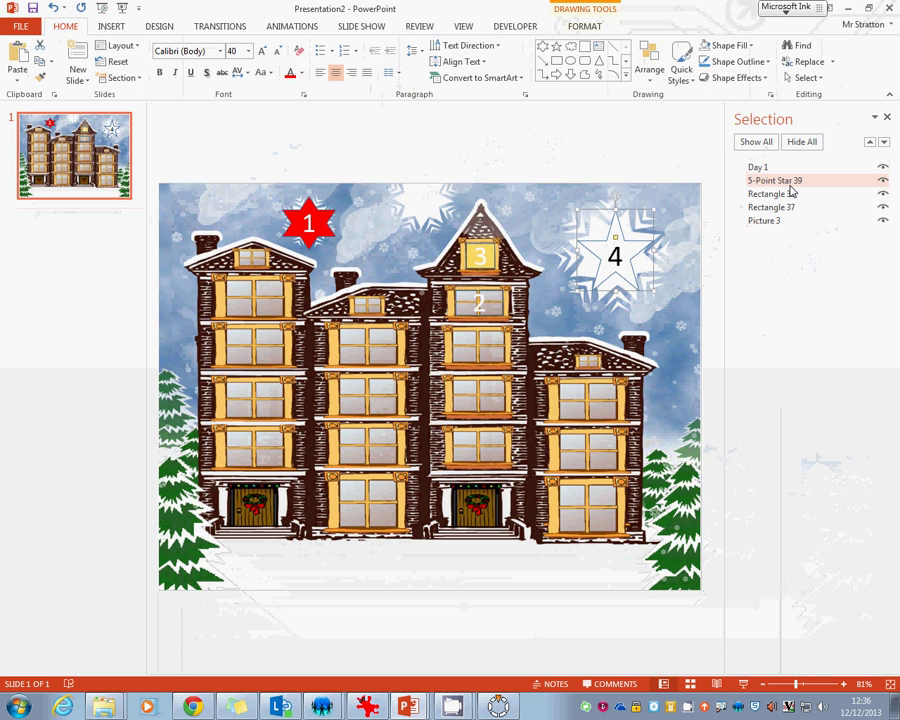
click(786, 184)
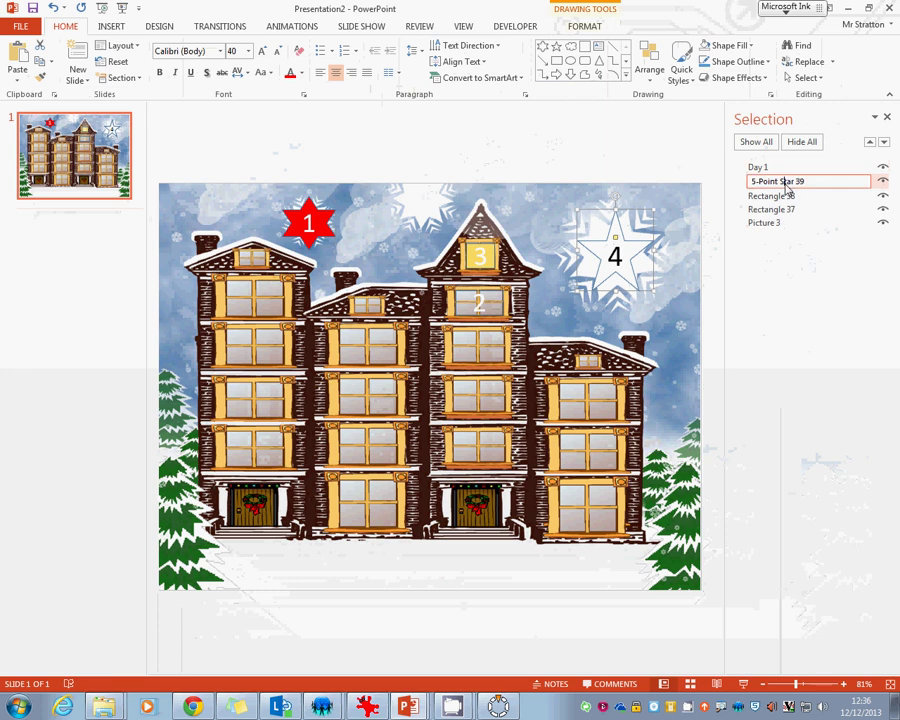
key(ctrl+a)
text(Day4)
key(BackSpace)
text(4)
key(Return)
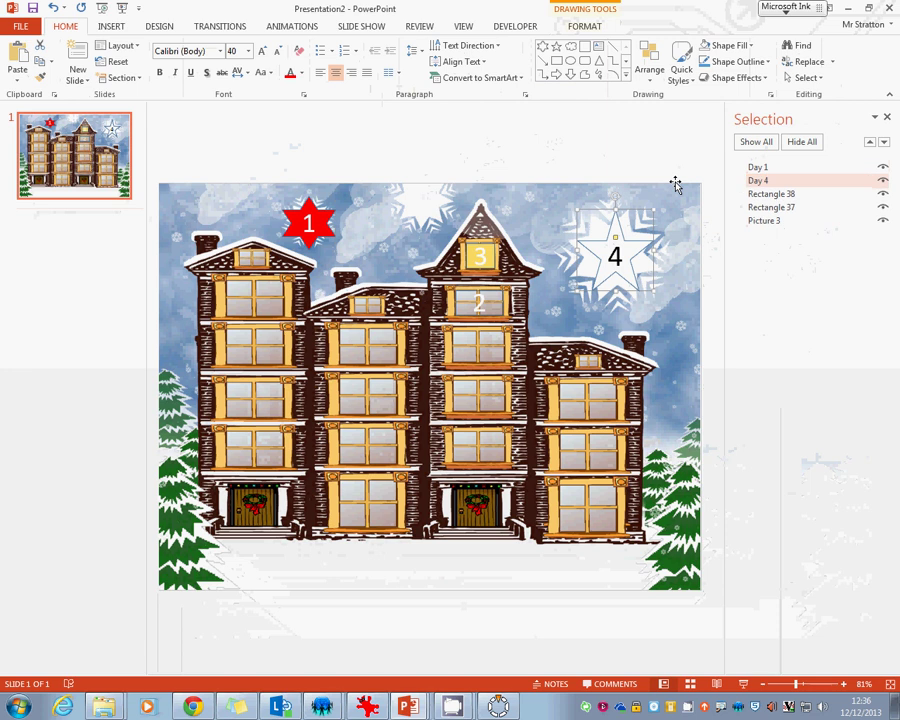
Rename Rectangle 38 to 'Day 2' and Rectangle 37 to 'Day 3'.
click(787, 196)
click(792, 195)
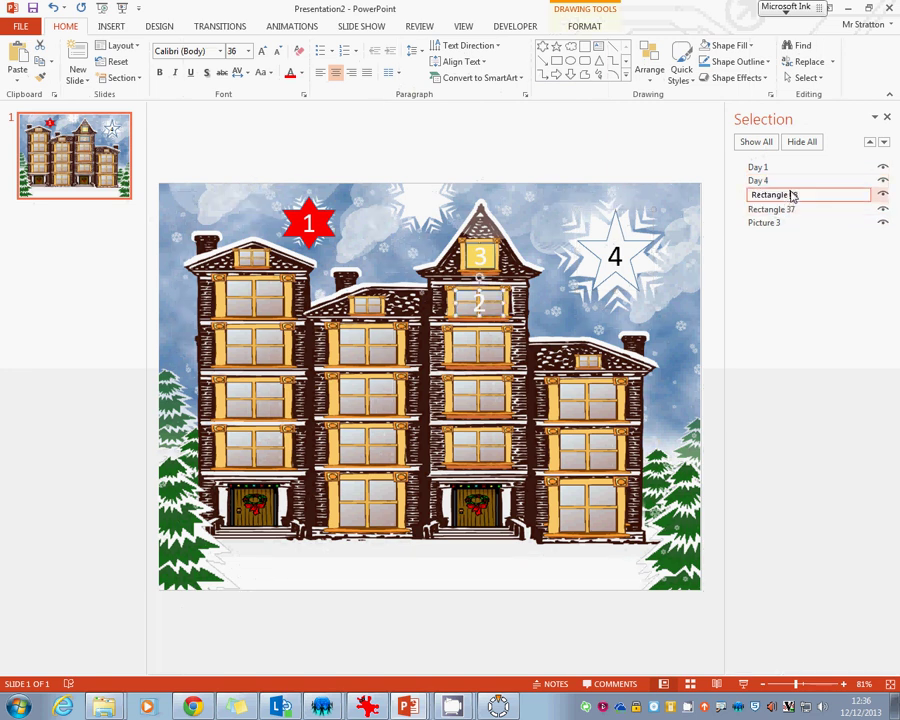
drag(792, 195, 650, 196)
text(Day2)
key(BackSpace)
text(2)
click(792, 207)
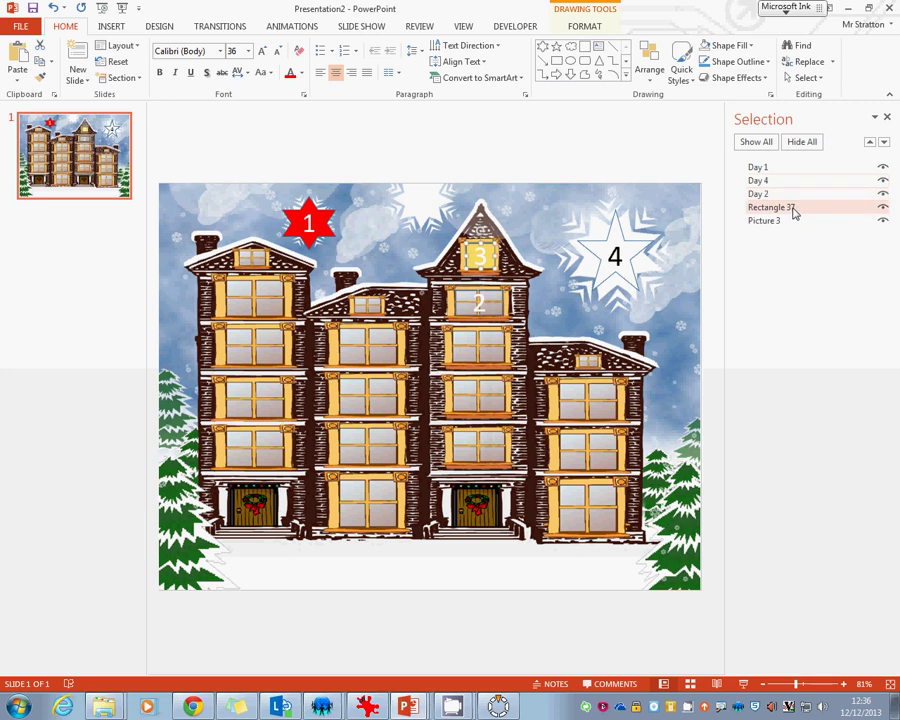
click(792, 208)
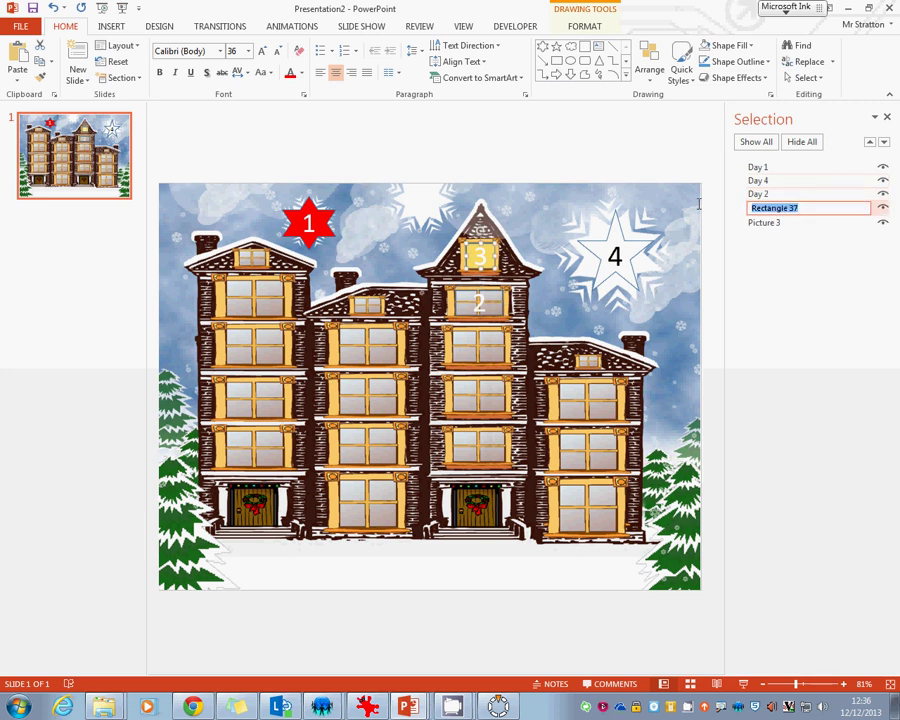
text(Day 3)
key(Return)
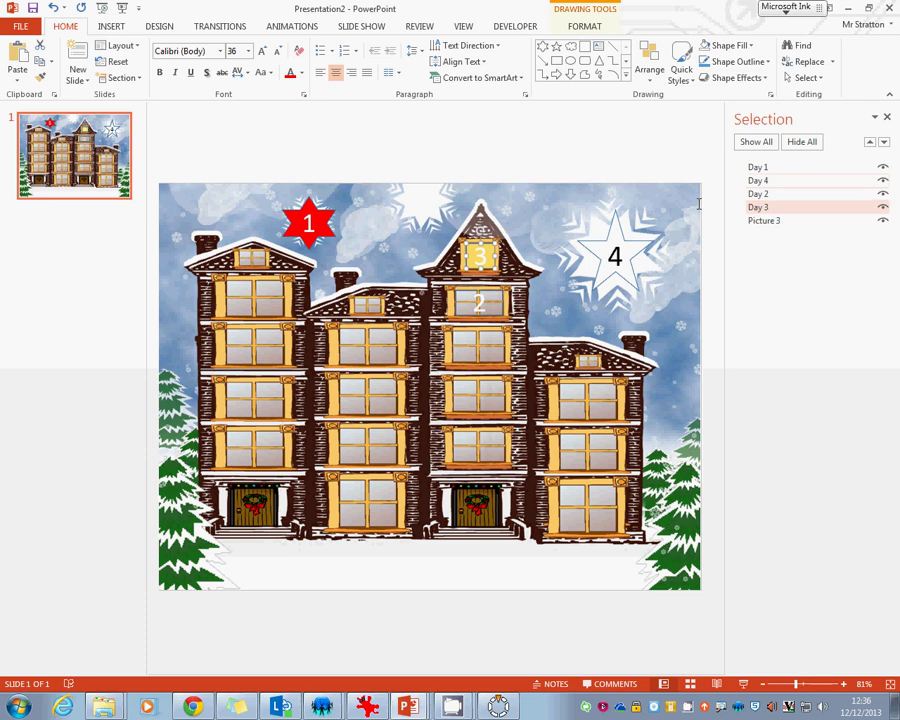
Rename Picture 3 to 'Background'.
click(790, 221)
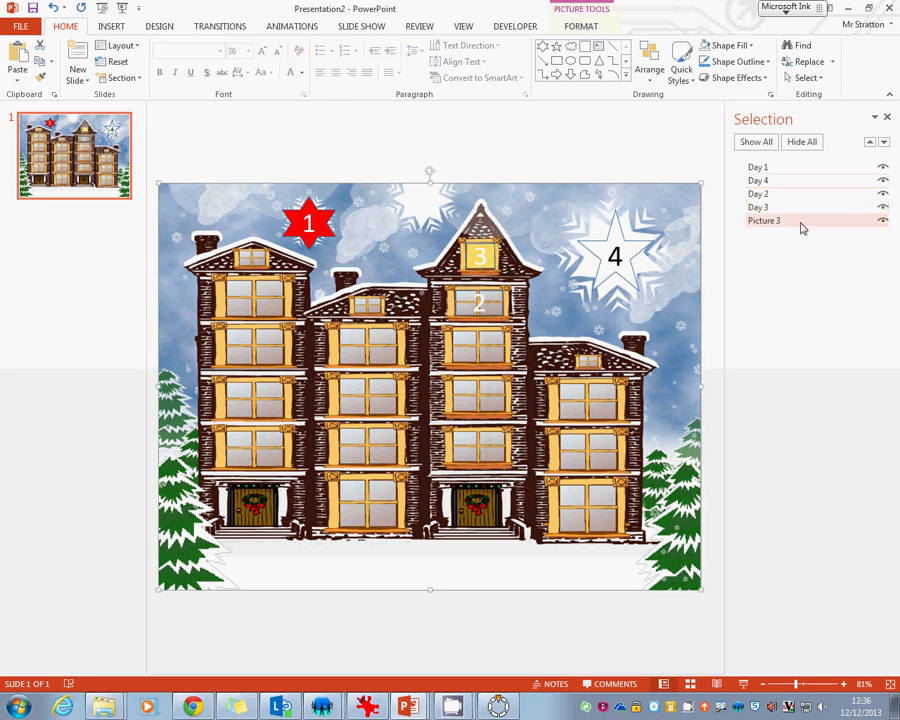
click(778, 222)
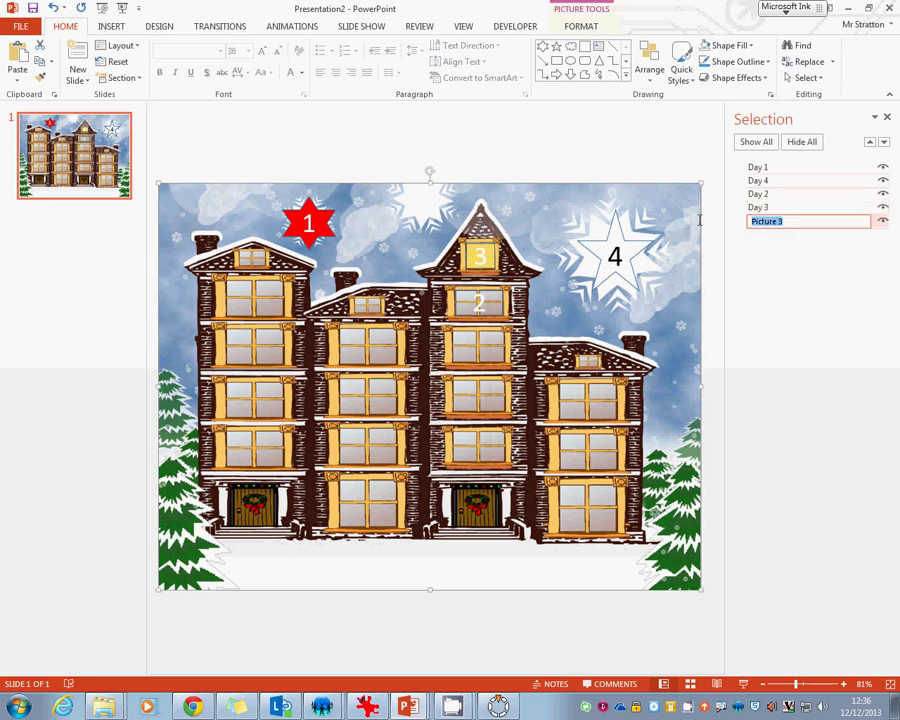
text(Background)
click(641, 170)
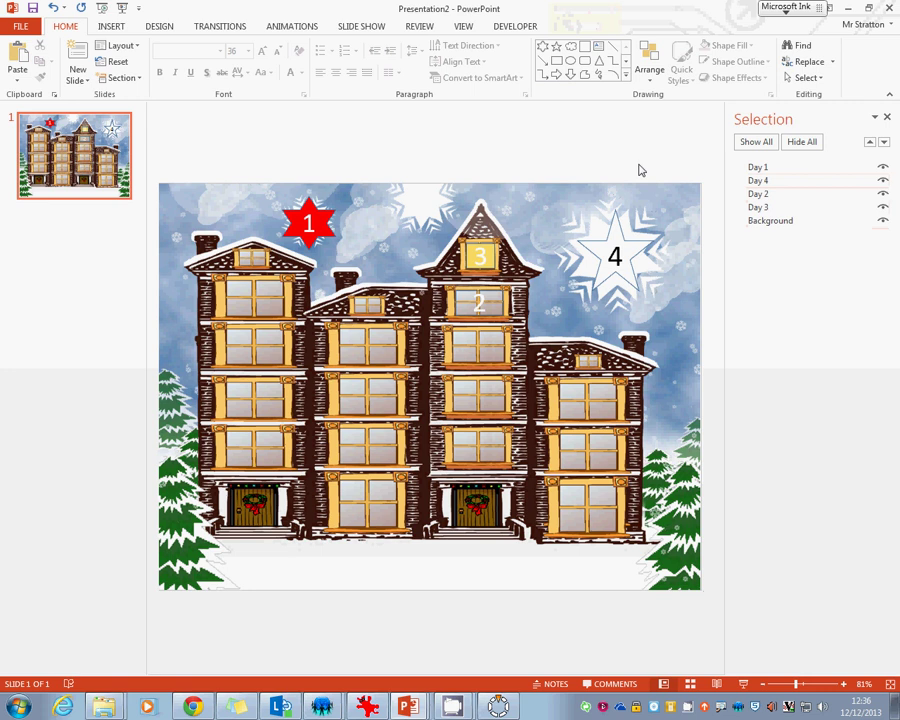
Click each day shape and the background picture to verify their new names.
click(481, 285)
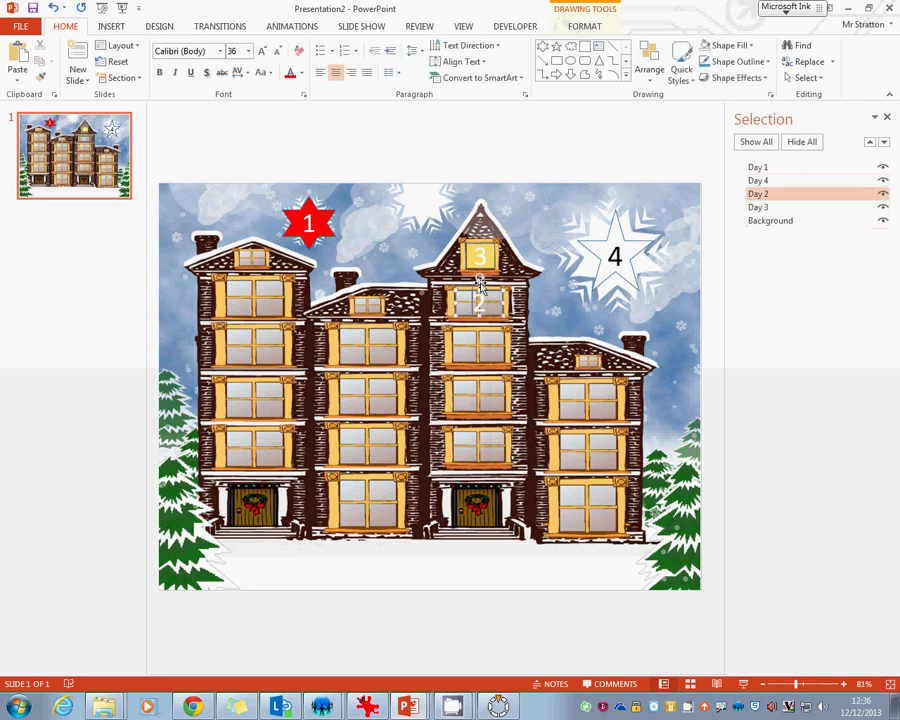
click(585, 252)
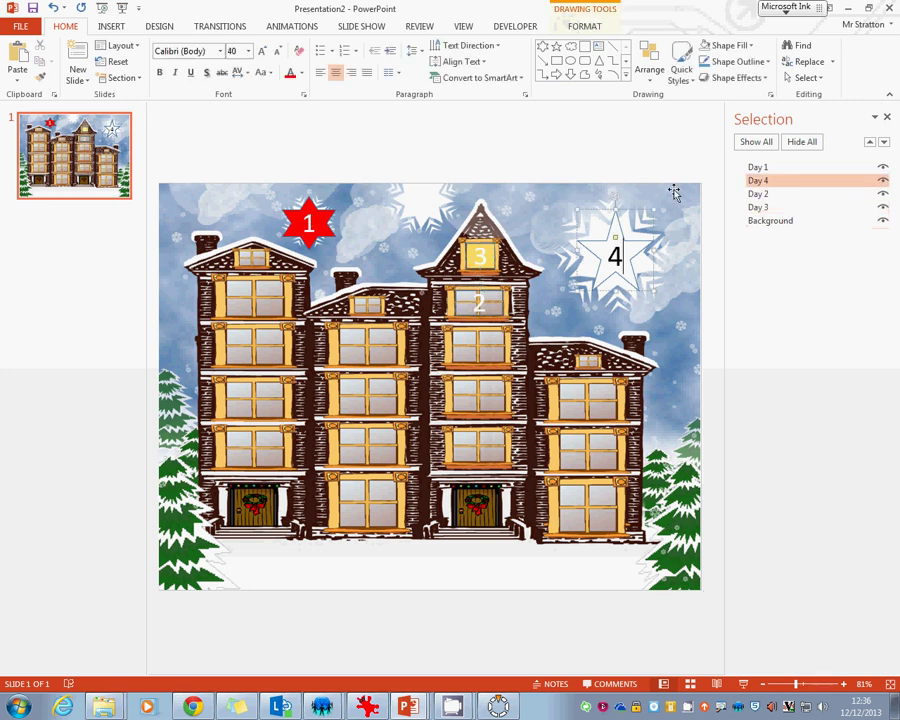
click(309, 222)
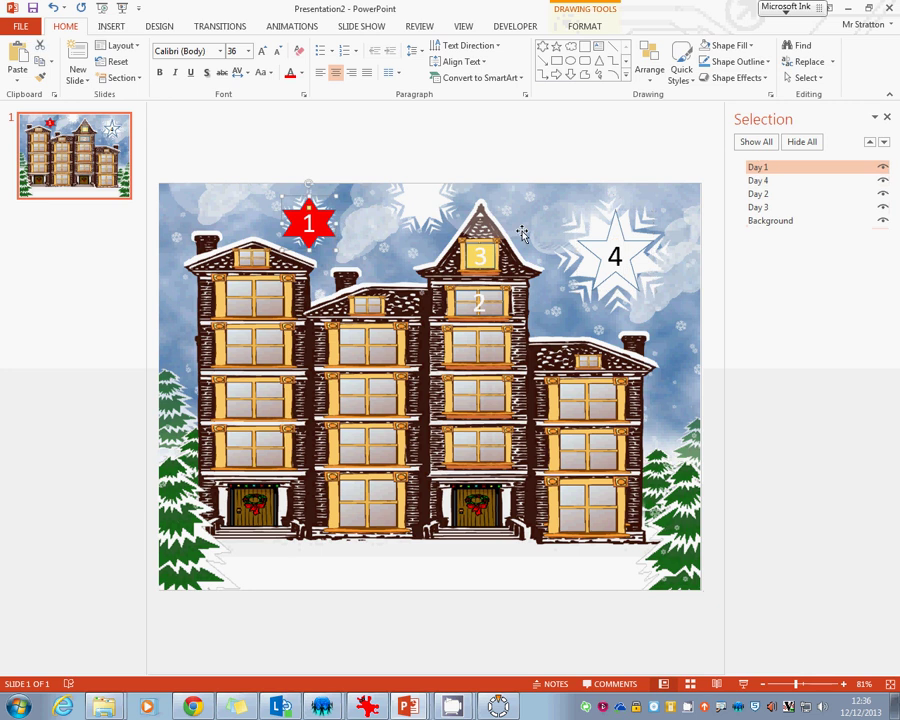
click(480, 255)
click(621, 236)
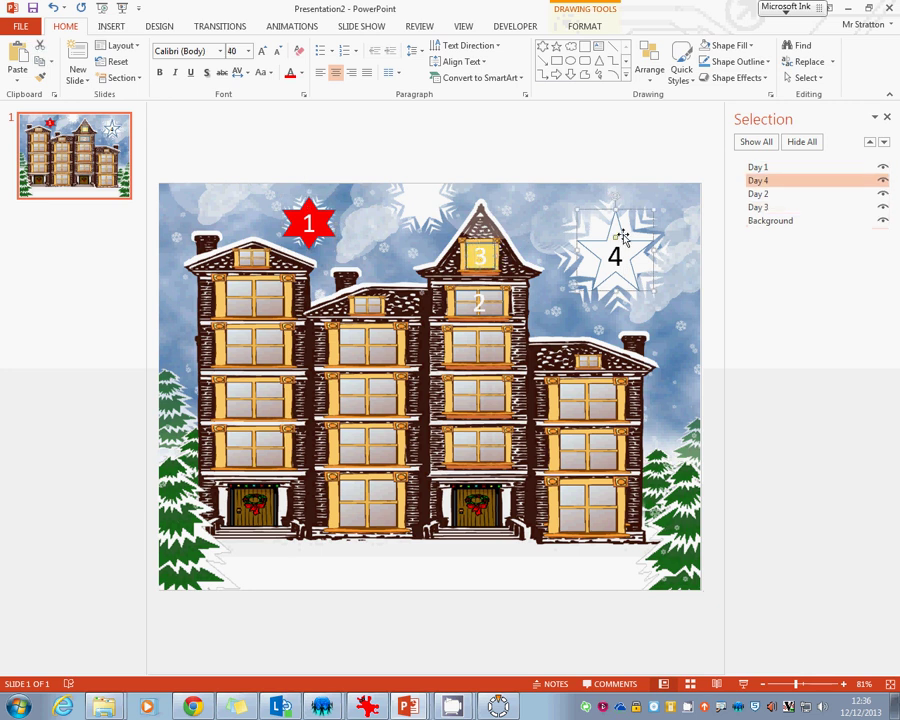
click(480, 256)
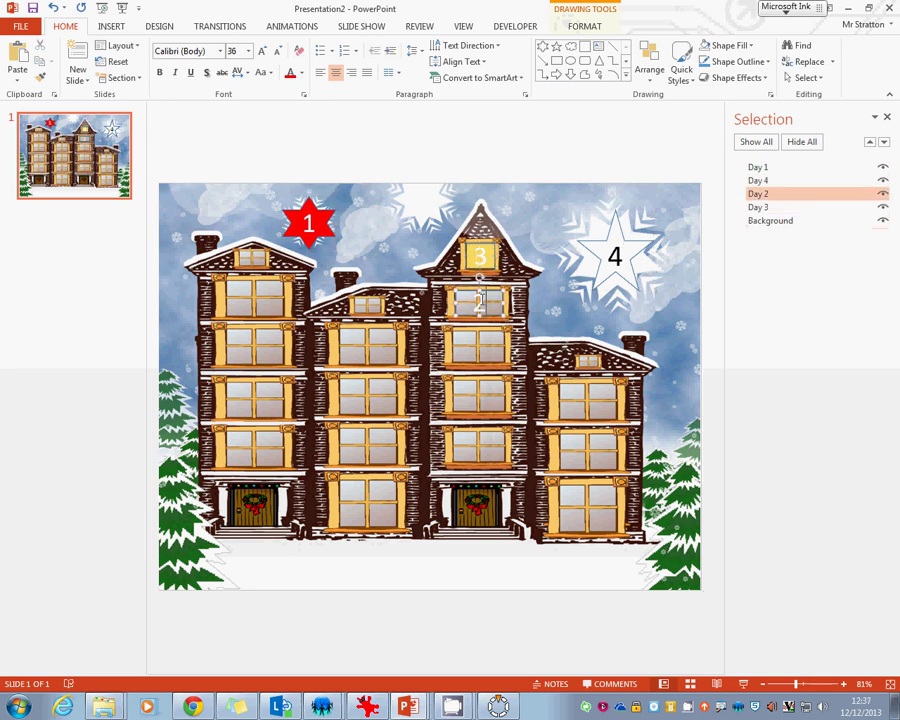
click(555, 207)
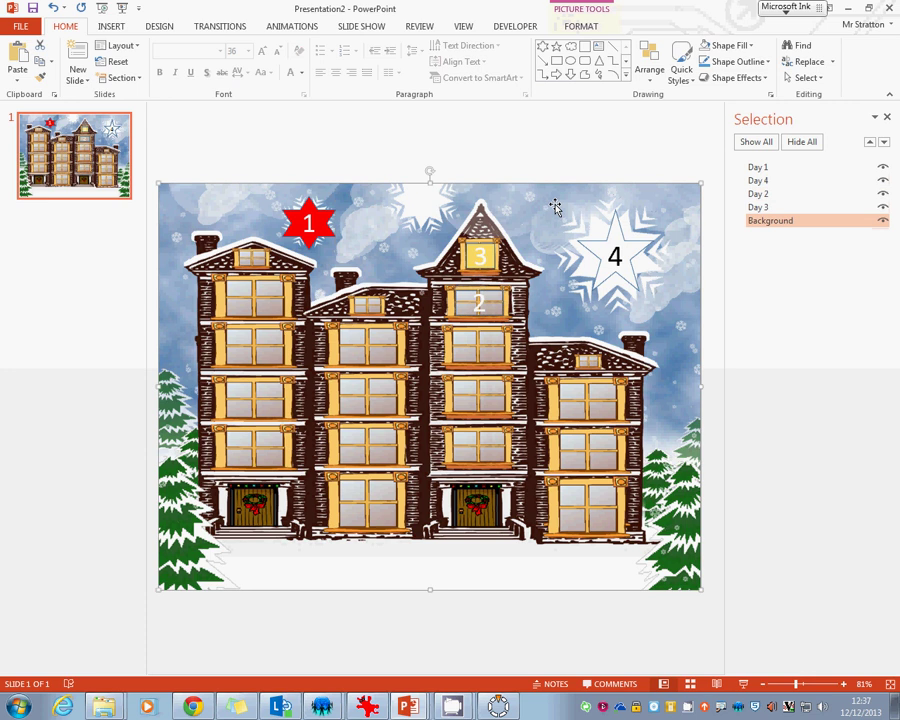
click(408, 118)
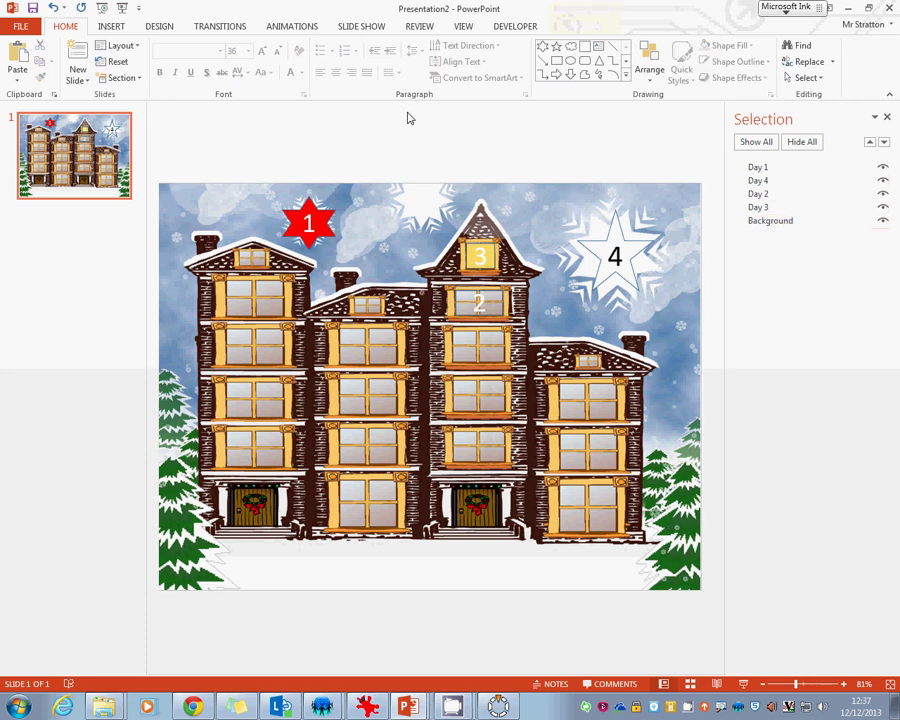
Insert the red Christmas sleigh clip art from a 'sleigh' search and move it bottom right.
click(113, 27)
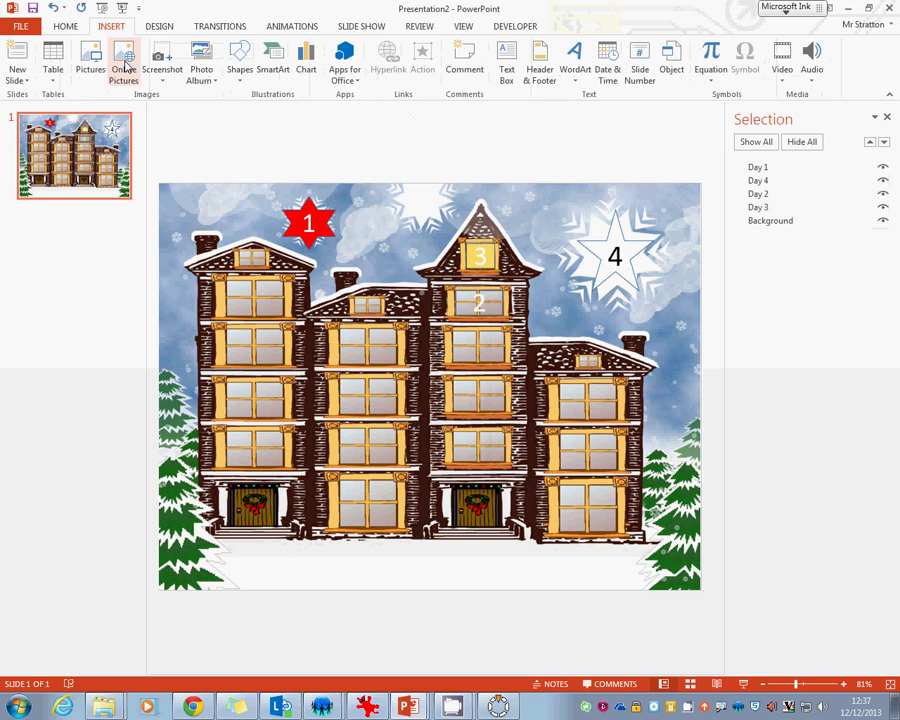
click(124, 64)
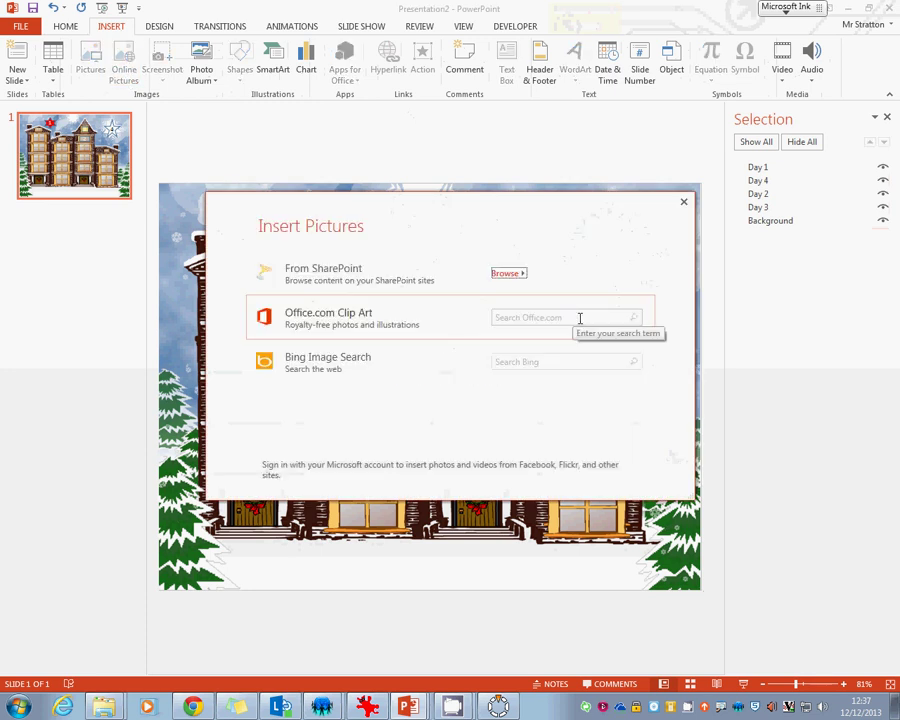
click(576, 317)
text(sleigh)
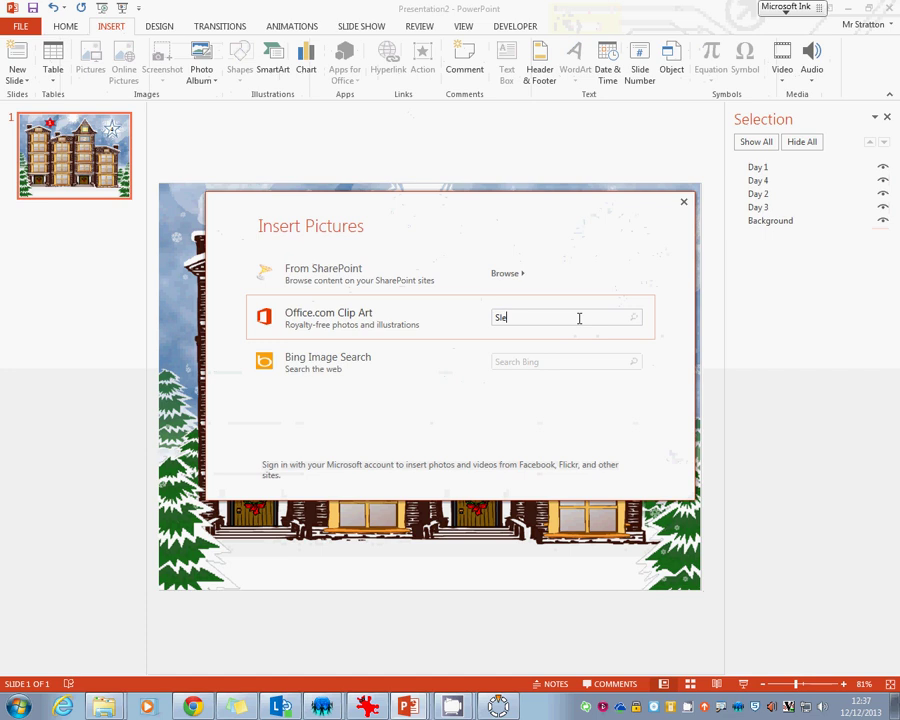
key(Return)
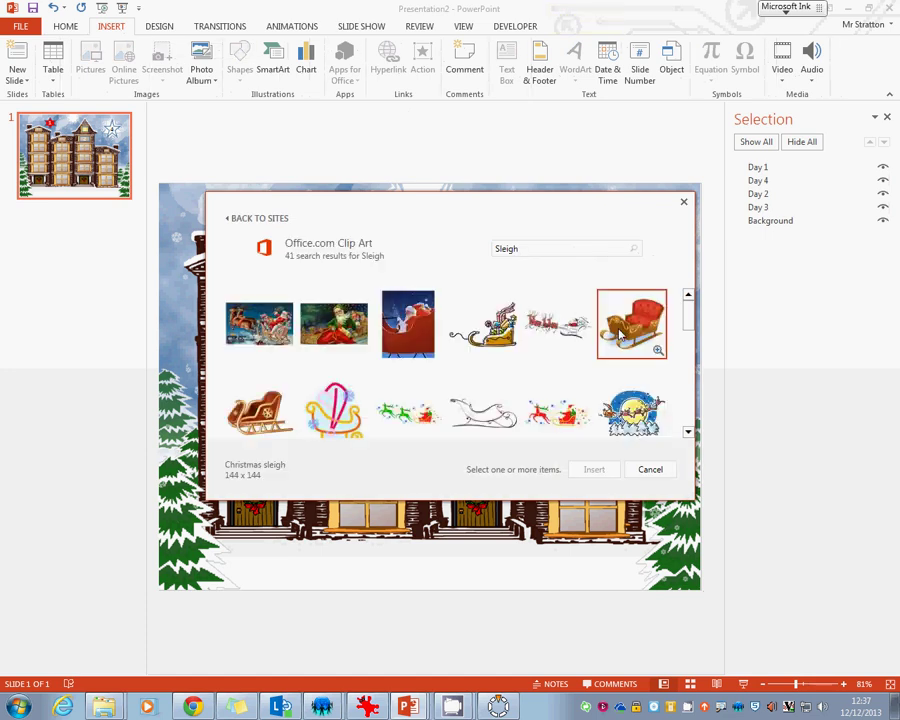
click(606, 357)
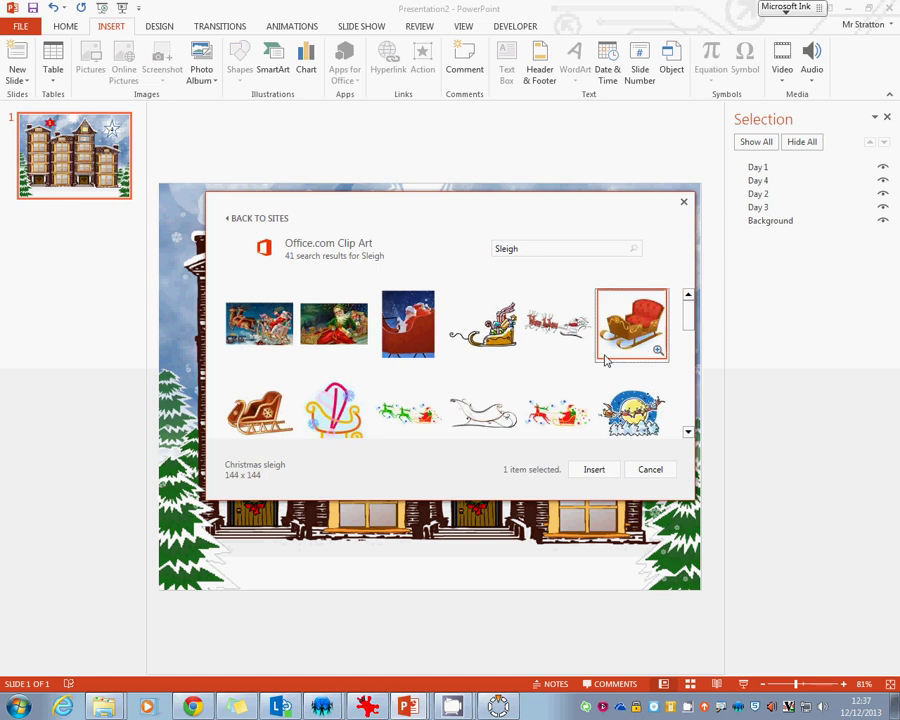
click(593, 469)
drag(460, 405, 633, 556)
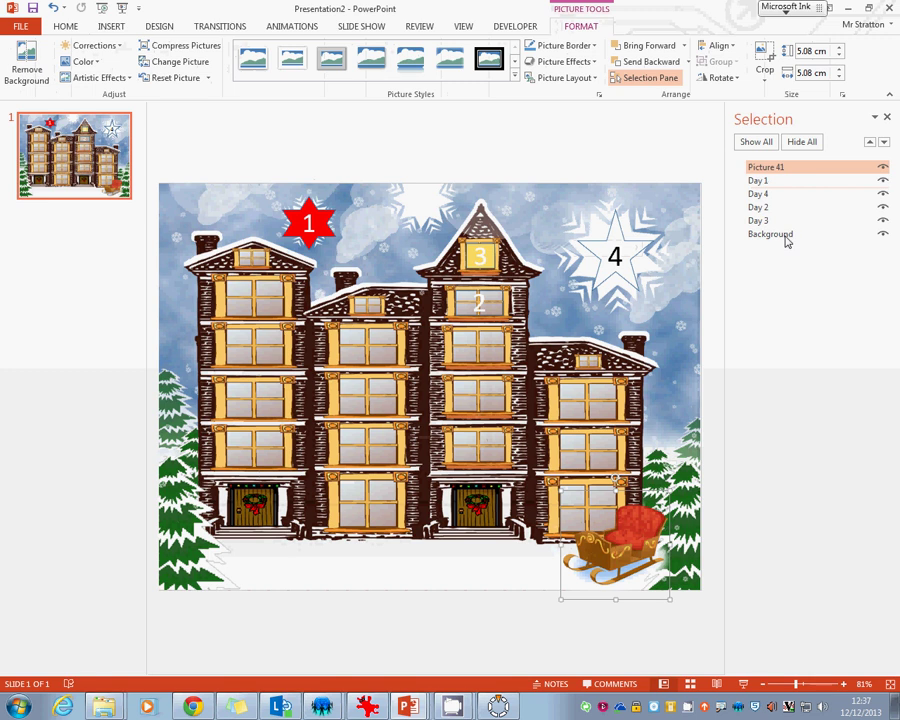
Rename the sleigh picture to 'Gift 1' in the Selection Pane.
double_click(781, 169)
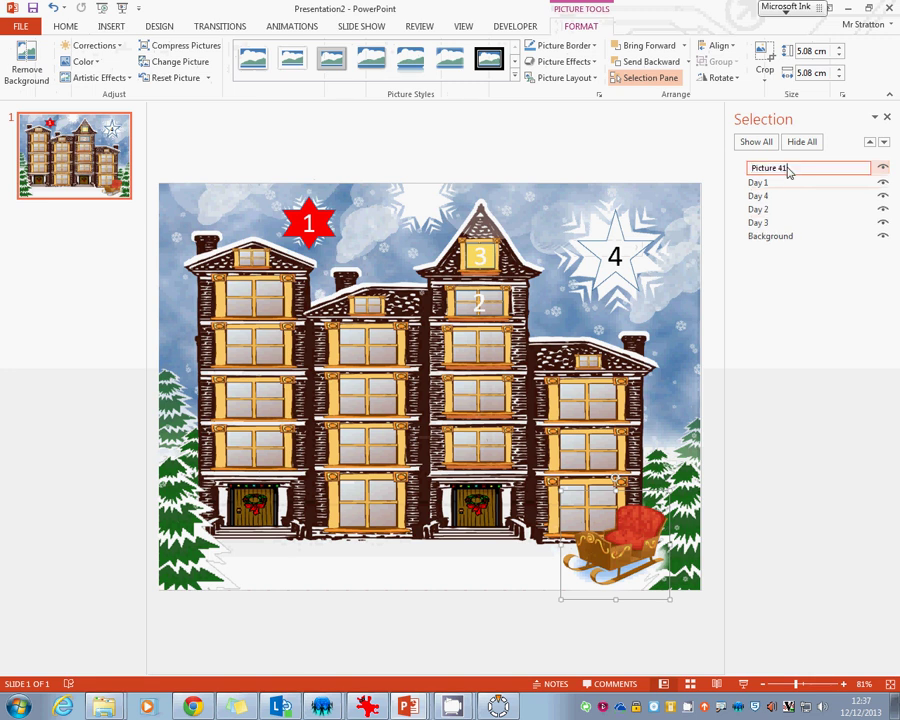
text(Gift 1)
key(Return)
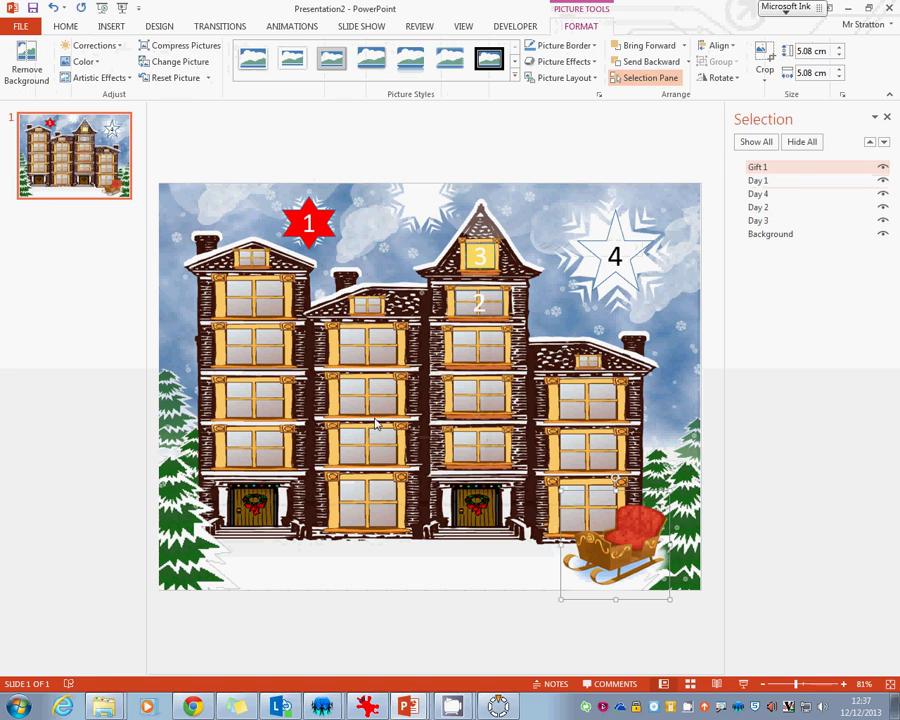
Search Office.com clip art for 'Santa' and insert the dog-in-a-gift-box picture.
click(111, 26)
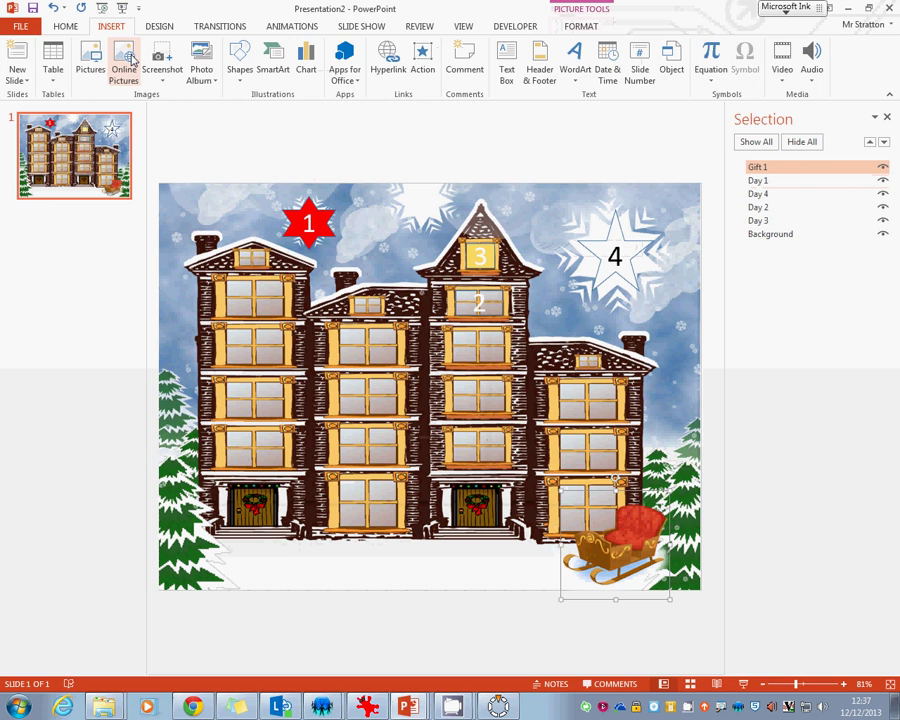
click(123, 62)
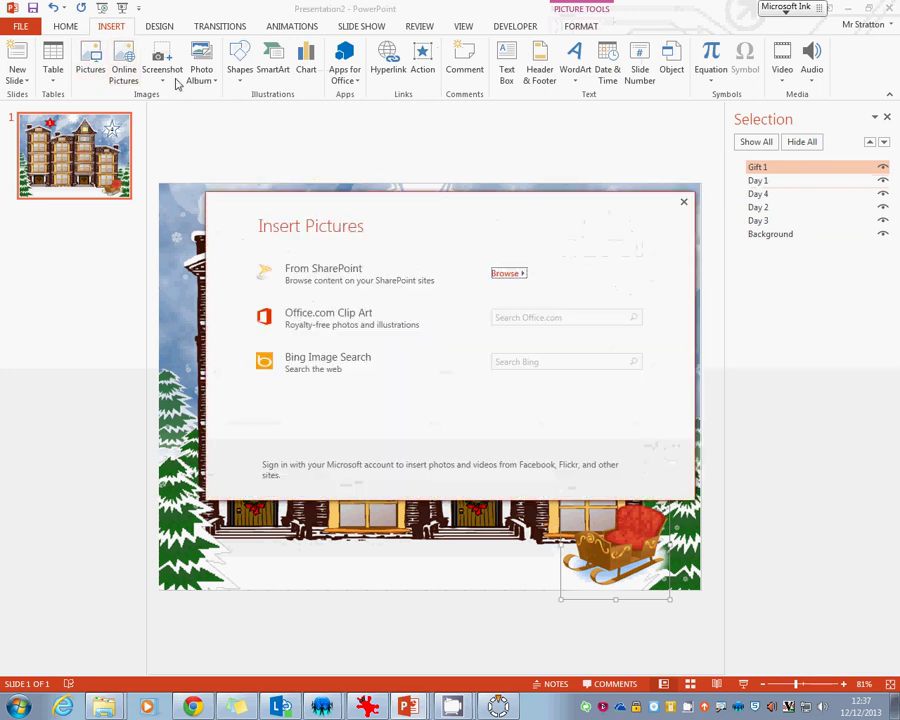
click(542, 317)
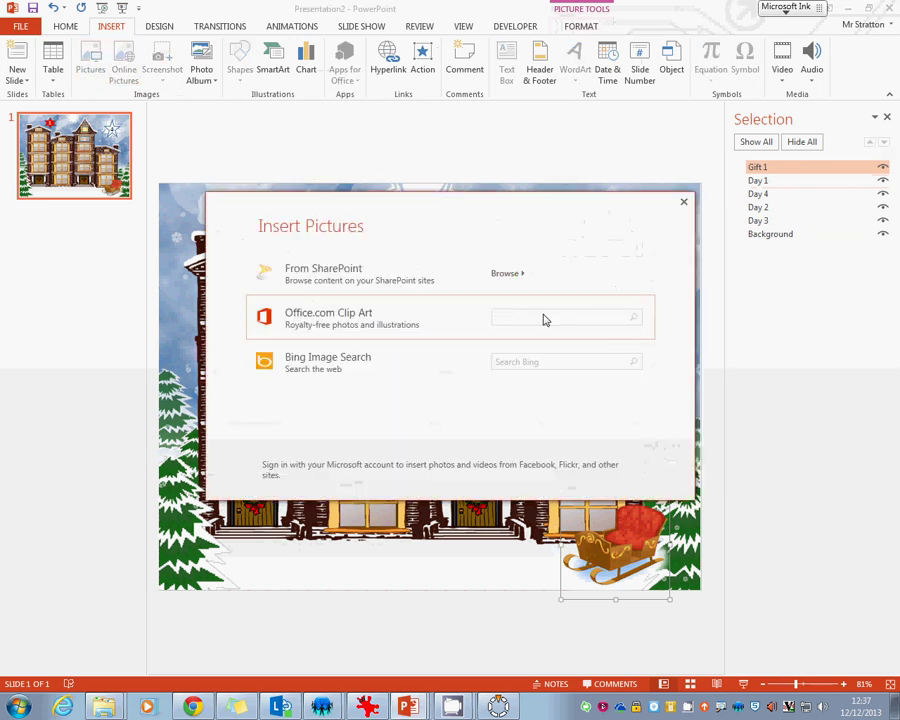
text(Santa)
key(Return)
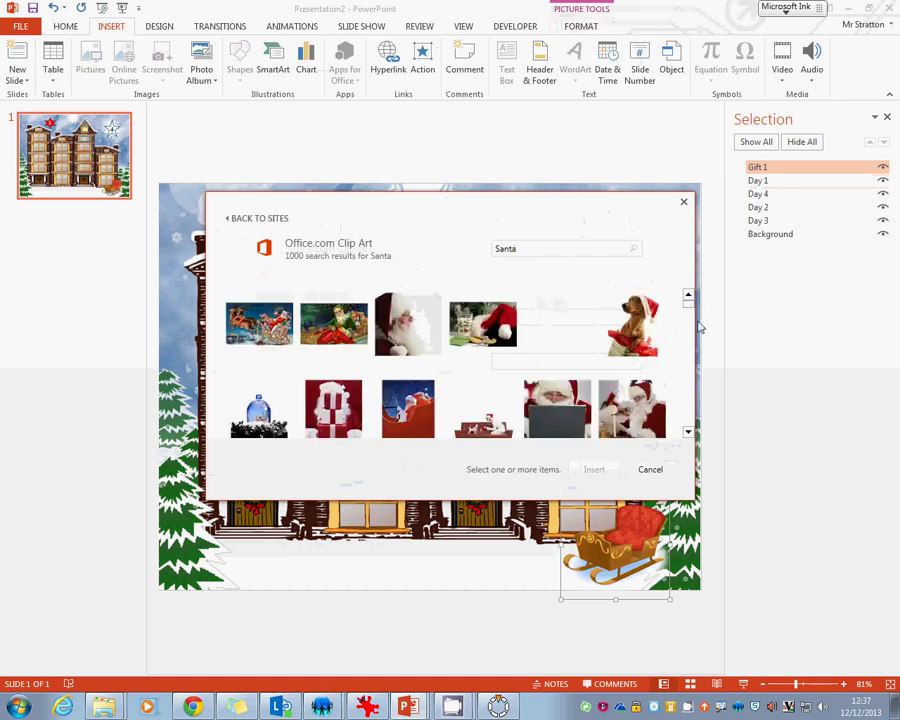
click(635, 322)
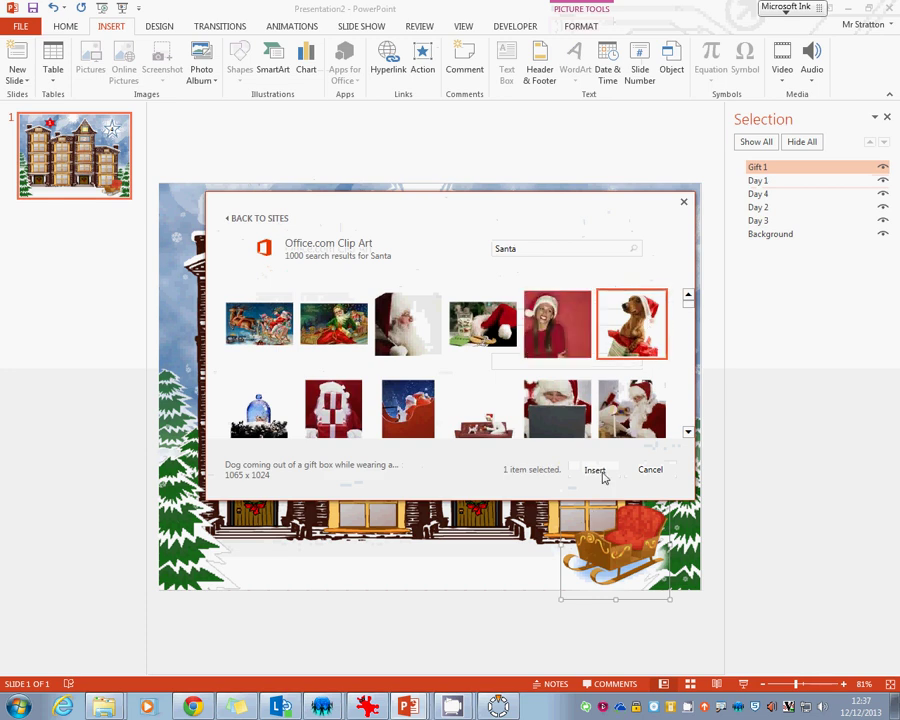
click(594, 469)
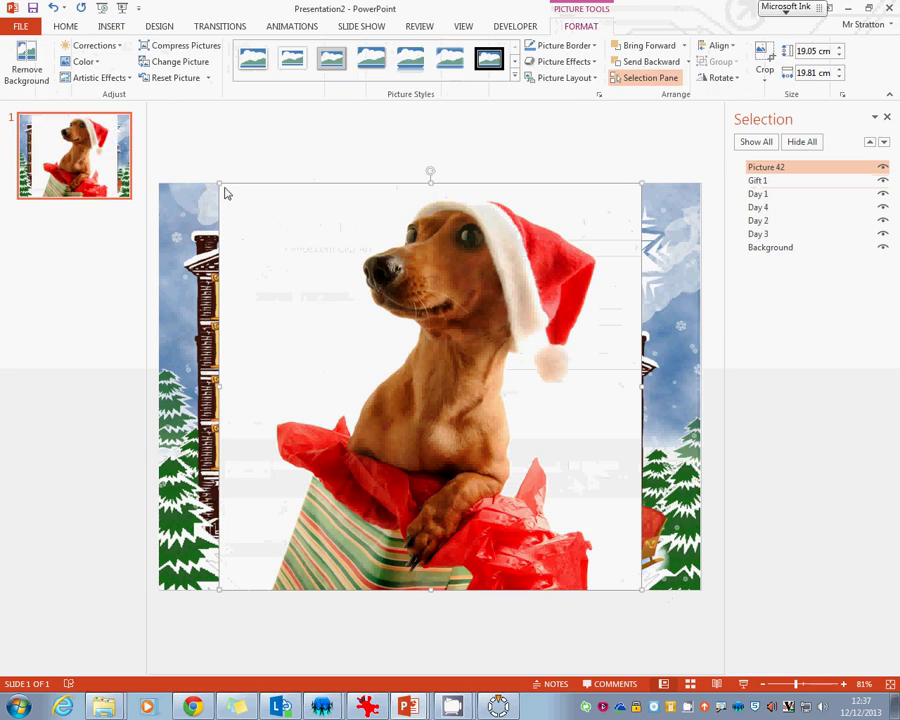
Shrink the dog picture onto the doorway, then Remove Background with the marquee widened to include the hat.
drag(221, 190, 548, 497)
drag(595, 518, 380, 432)
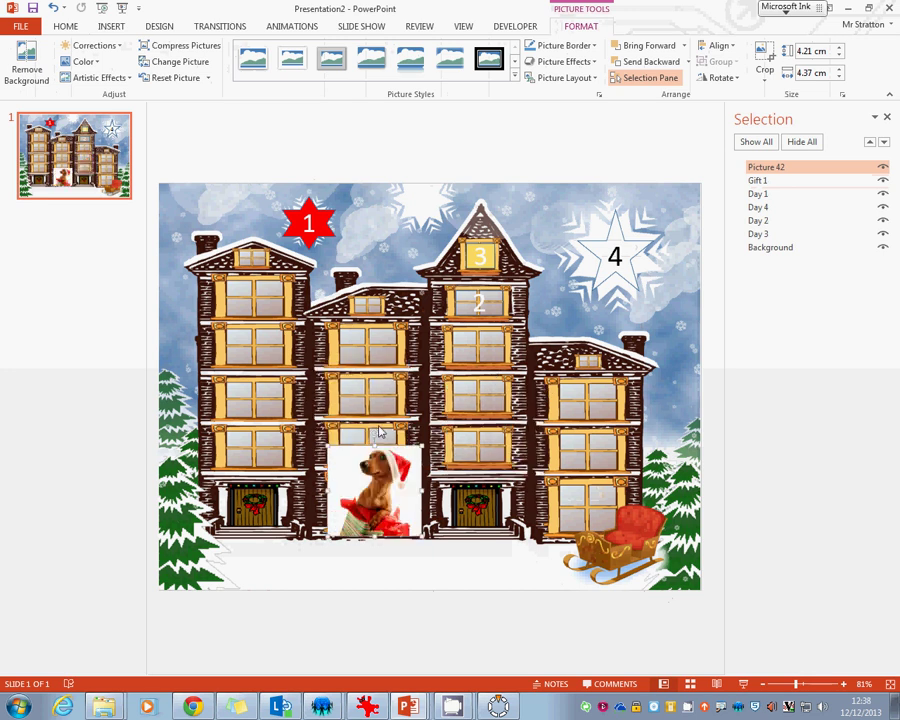
click(25, 60)
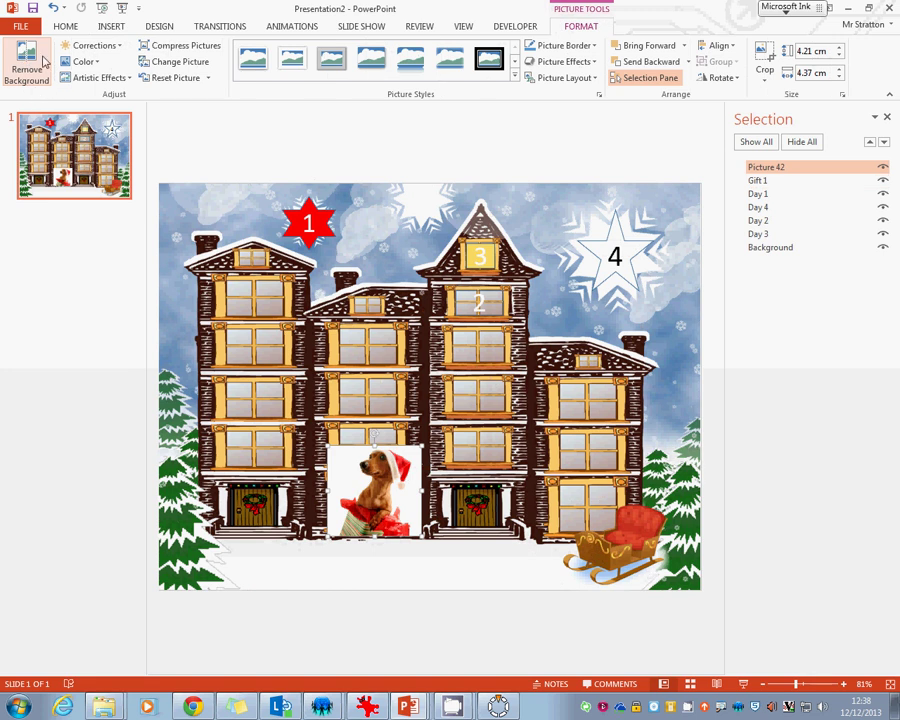
click(30, 62)
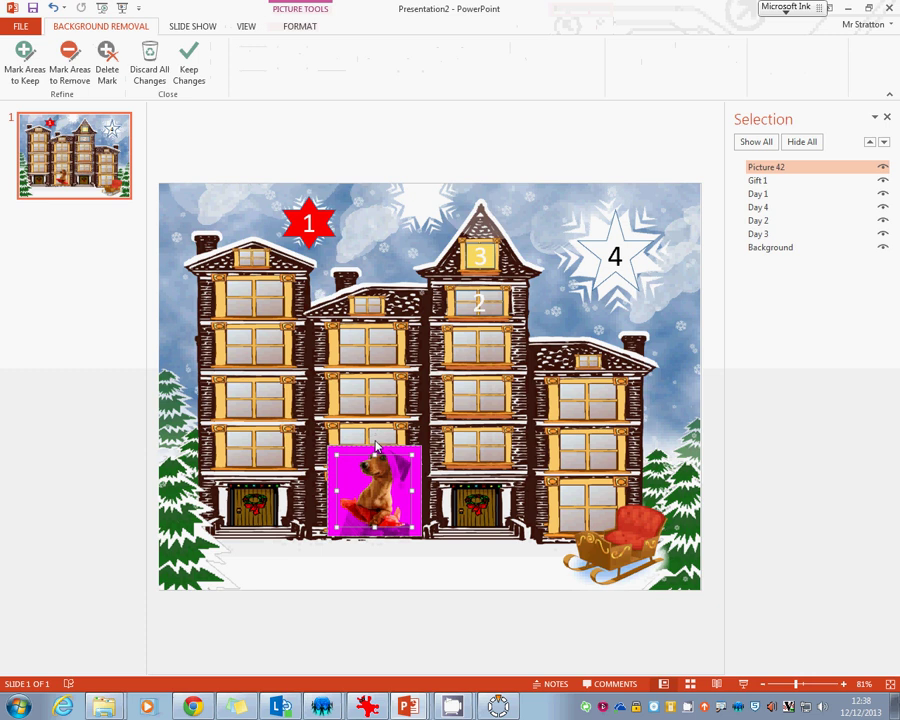
drag(411, 527, 424, 560)
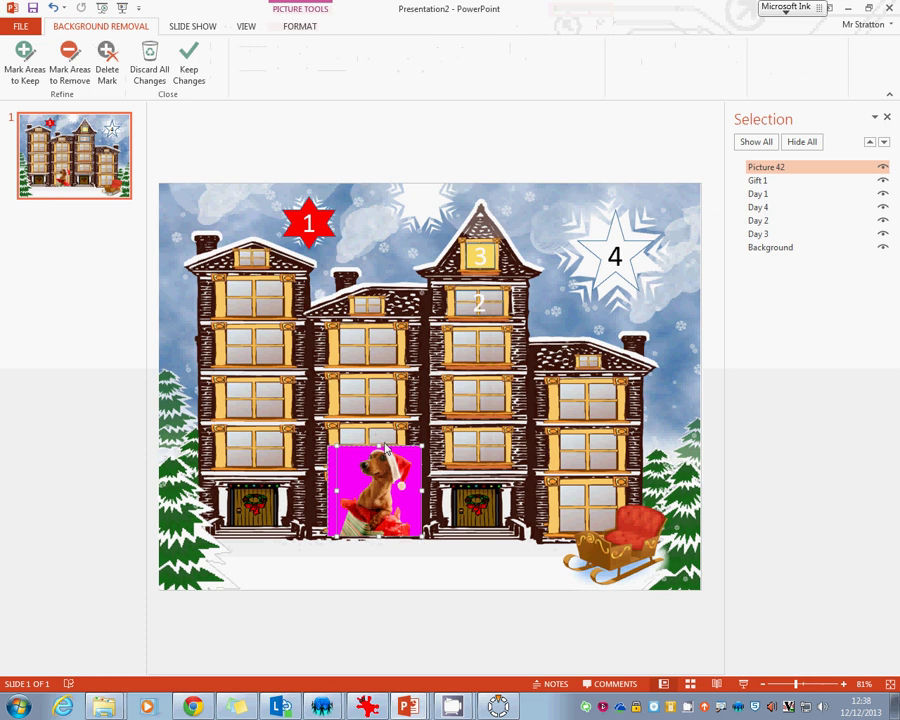
Keep the background removal, then move the dog picture up and shrink it onto the roof beside star 1.
click(192, 66)
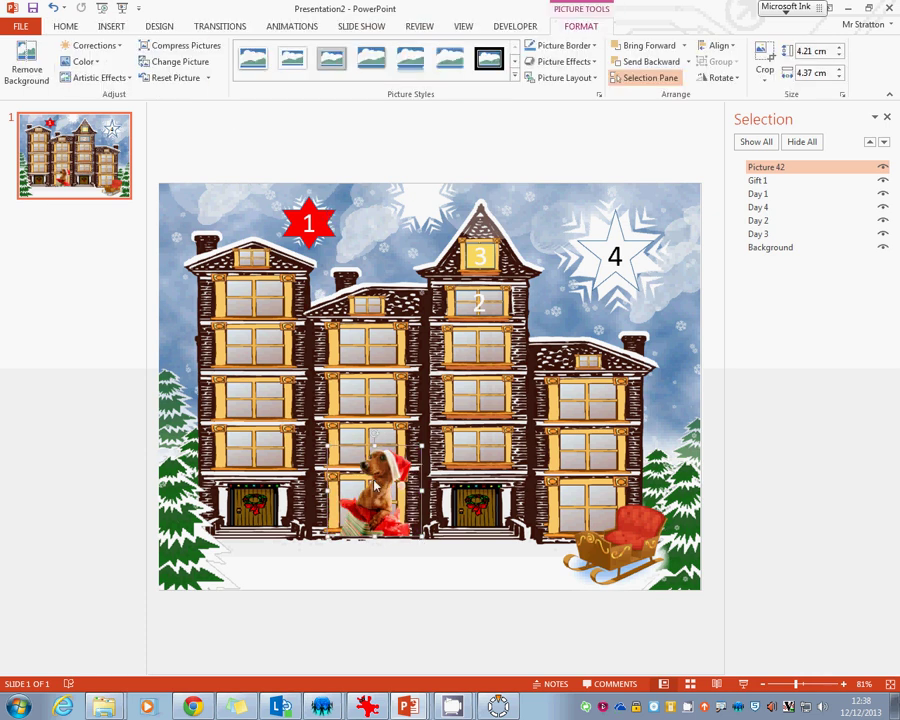
drag(383, 486, 385, 246)
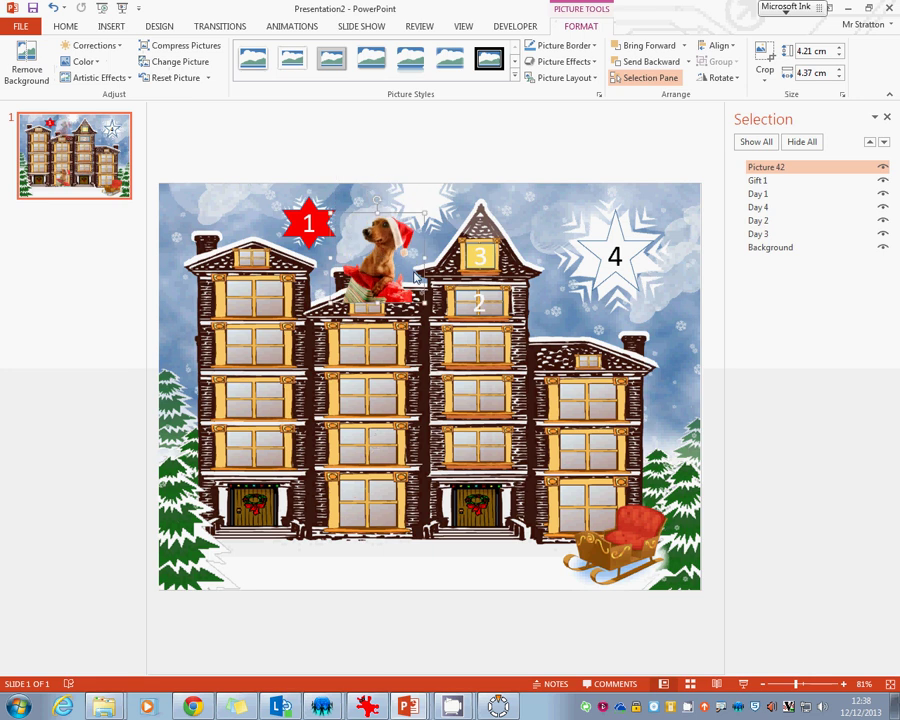
drag(425, 215, 390, 245)
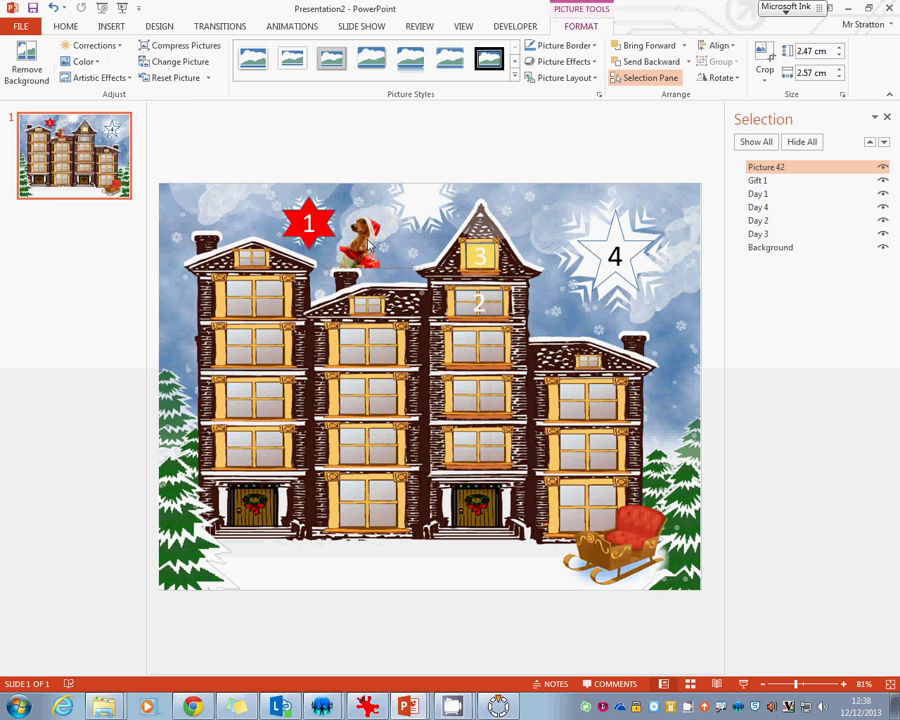
Rename the dog picture from Picture 42 to 'Gift 2' in the Selection pane.
click(765, 247)
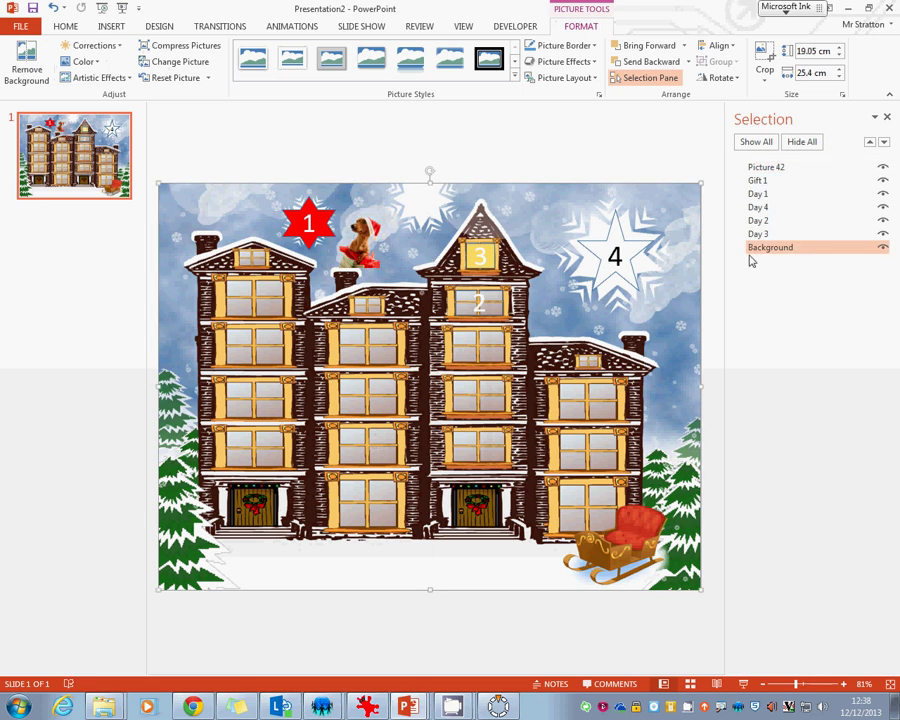
click(860, 167)
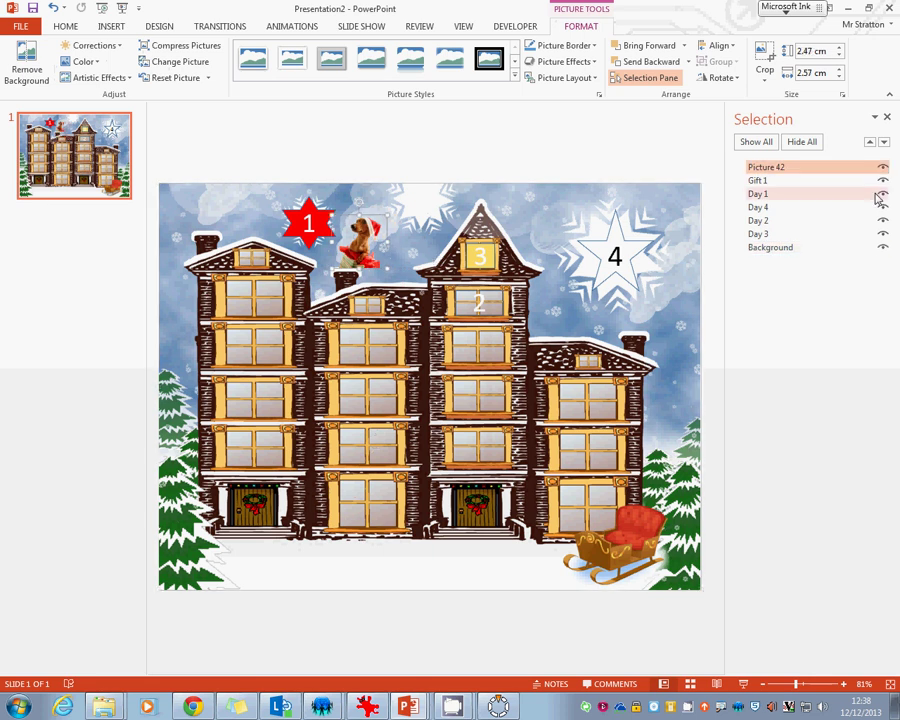
click(802, 168)
drag(802, 168, 717, 166)
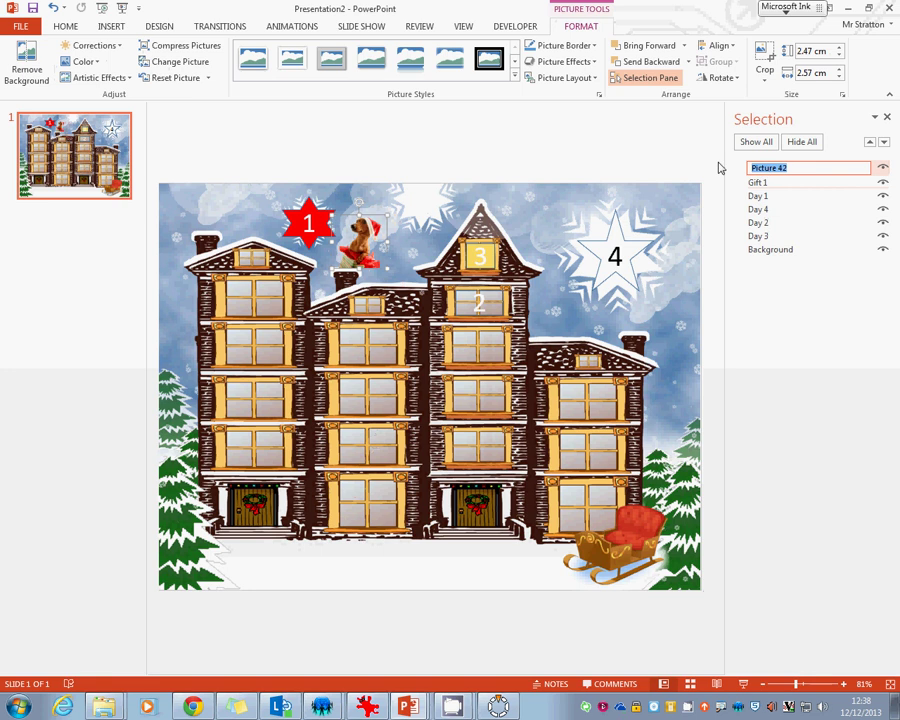
text(Gift 2)
key(Return)
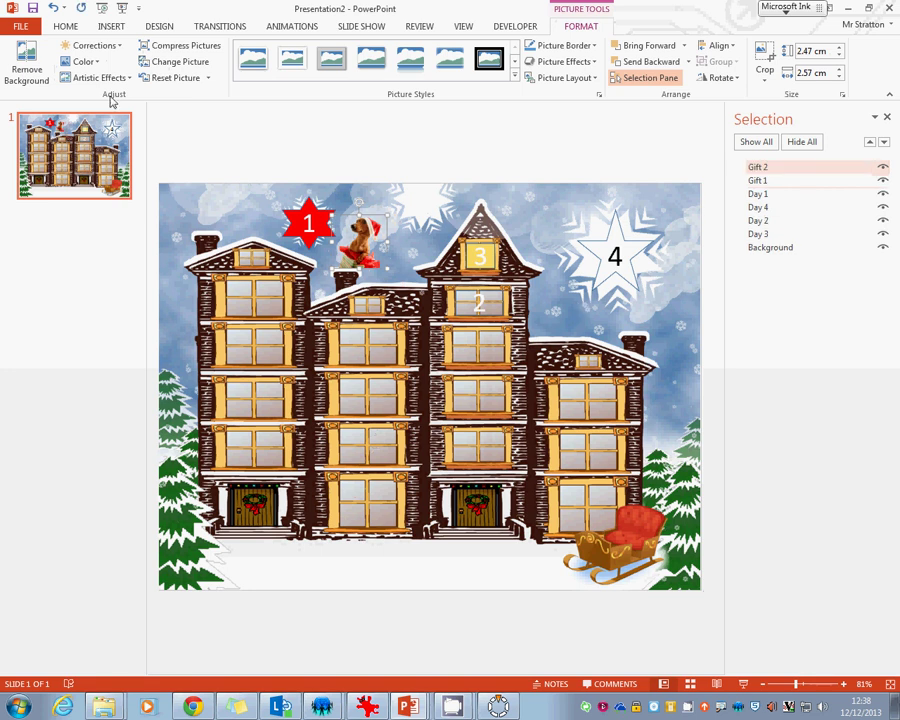
Search Office clip art for 'Xbox' from Online Pictures.
click(112, 27)
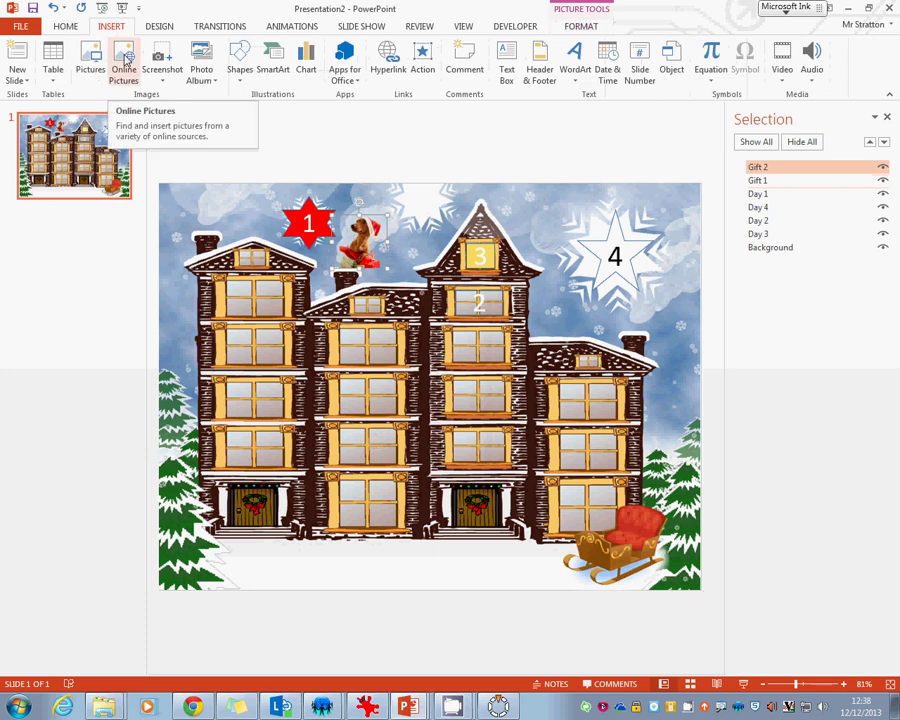
click(123, 55)
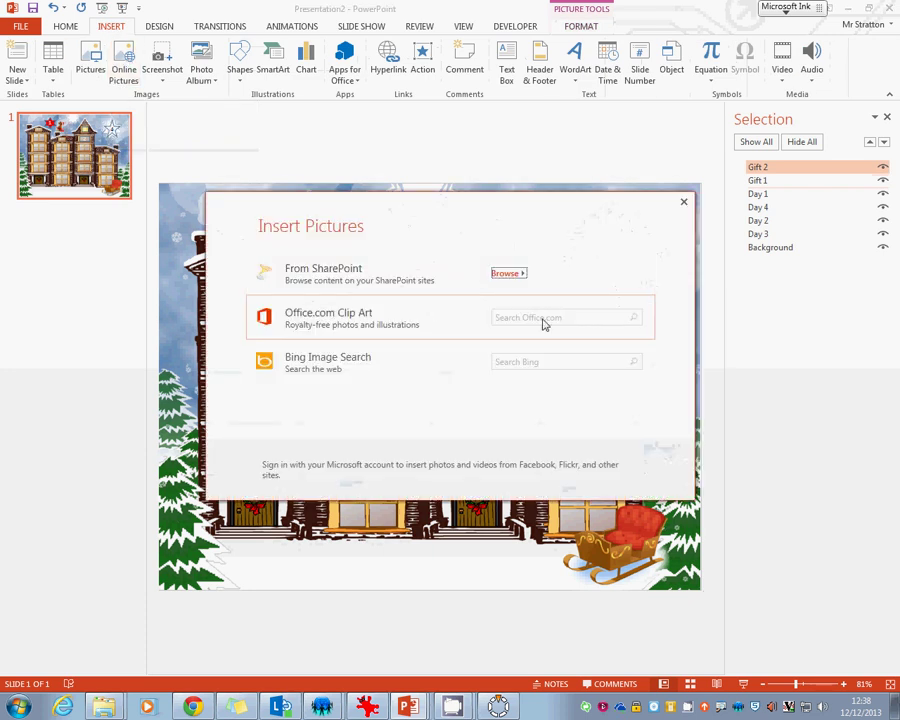
click(545, 322)
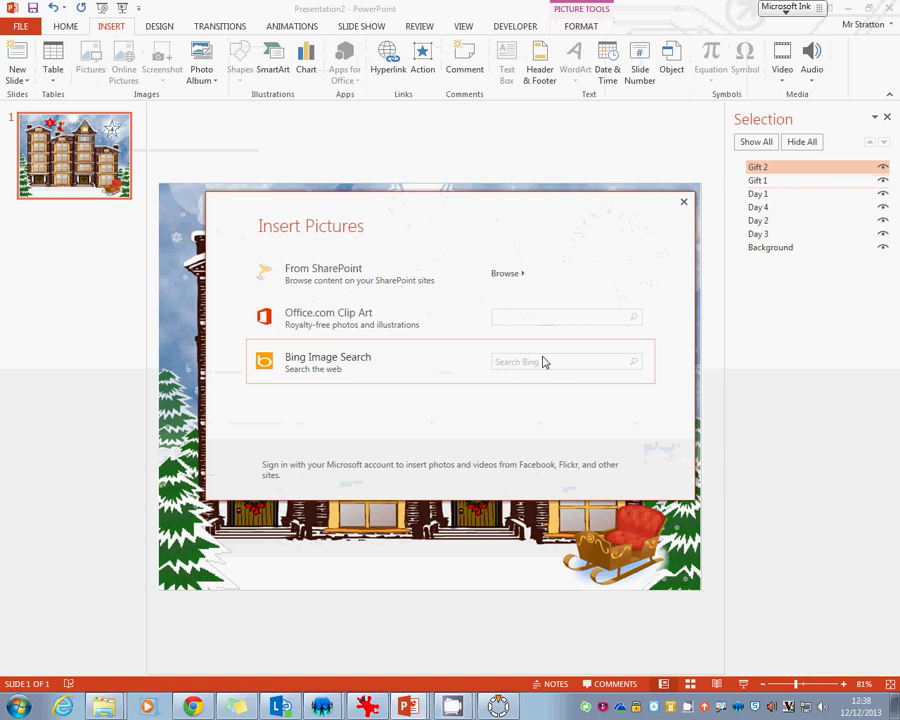
text(Xm)
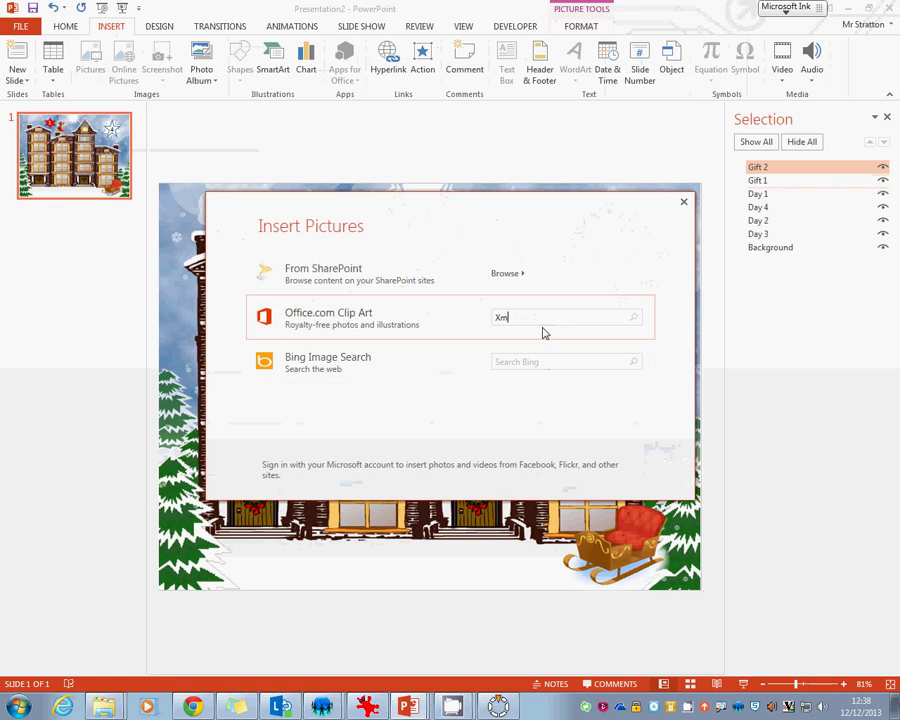
key(BackSpace)
text(box)
key(Return)
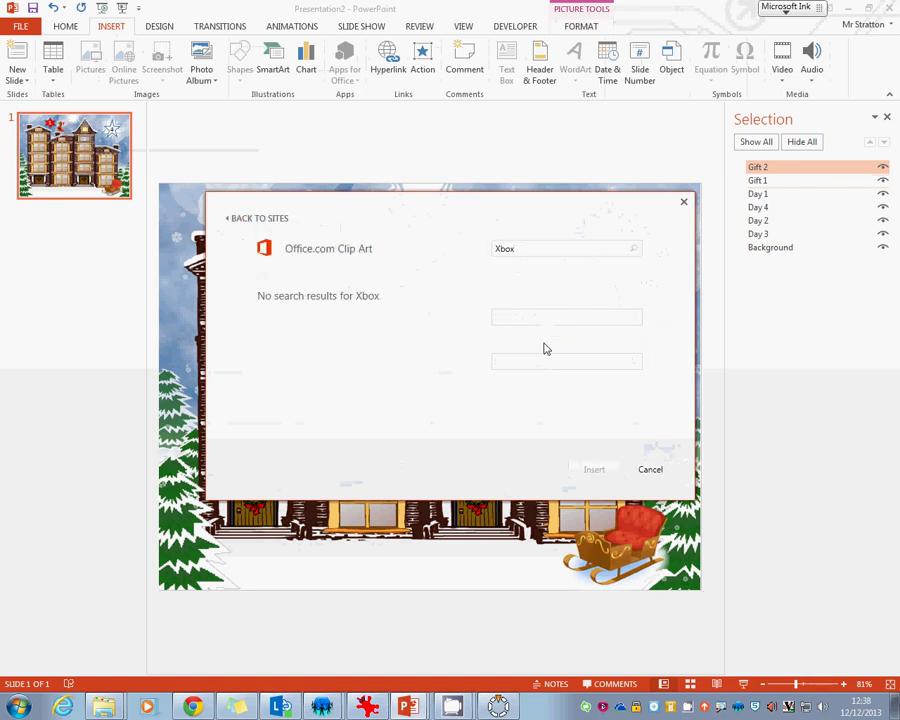
Search Bing for 'Xbox' and insert the white Xbox 360 console image.
click(668, 467)
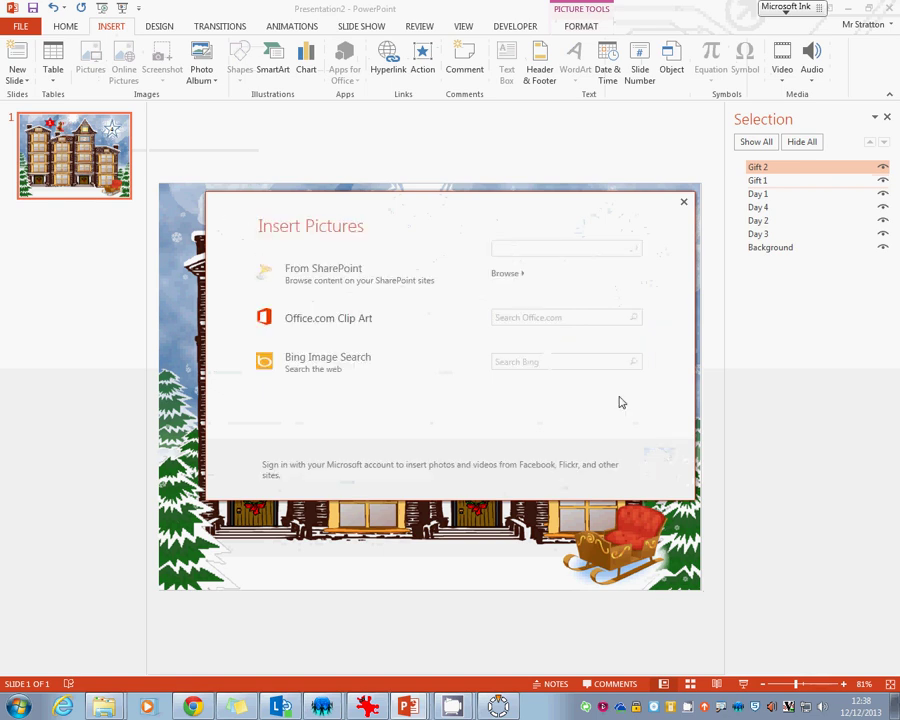
click(560, 372)
text(Xbox)
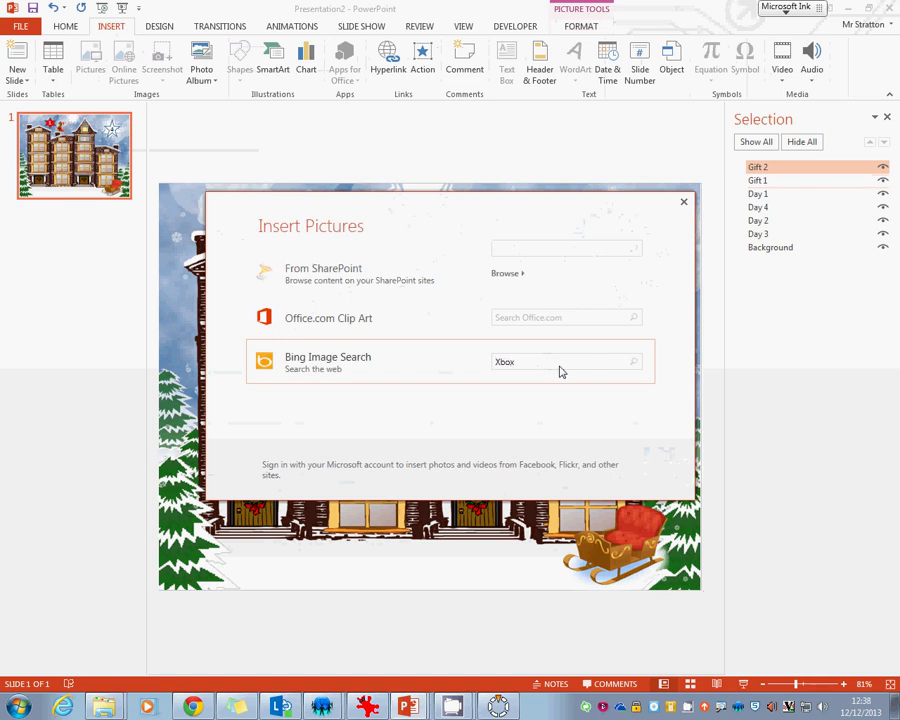
key(Return)
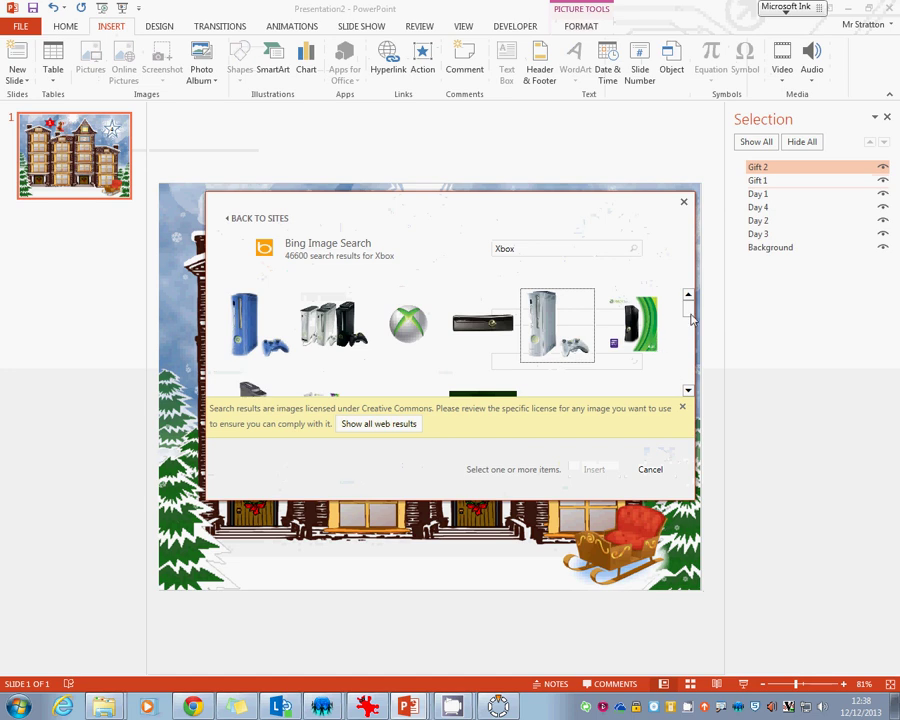
scroll(690, 317, down, 2)
scroll(690, 314, up, 2)
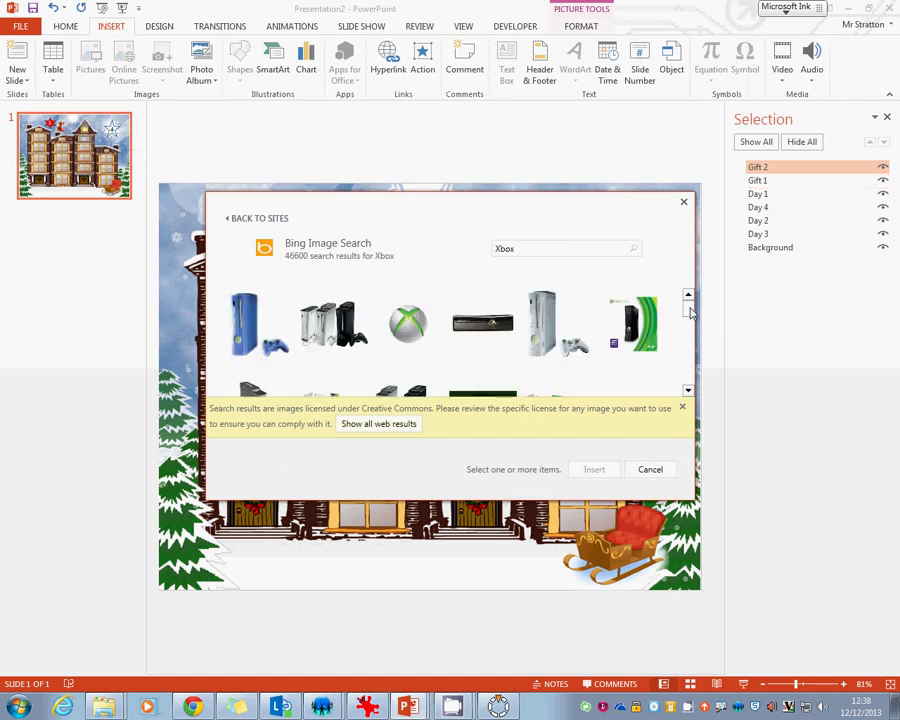
click(558, 323)
click(590, 470)
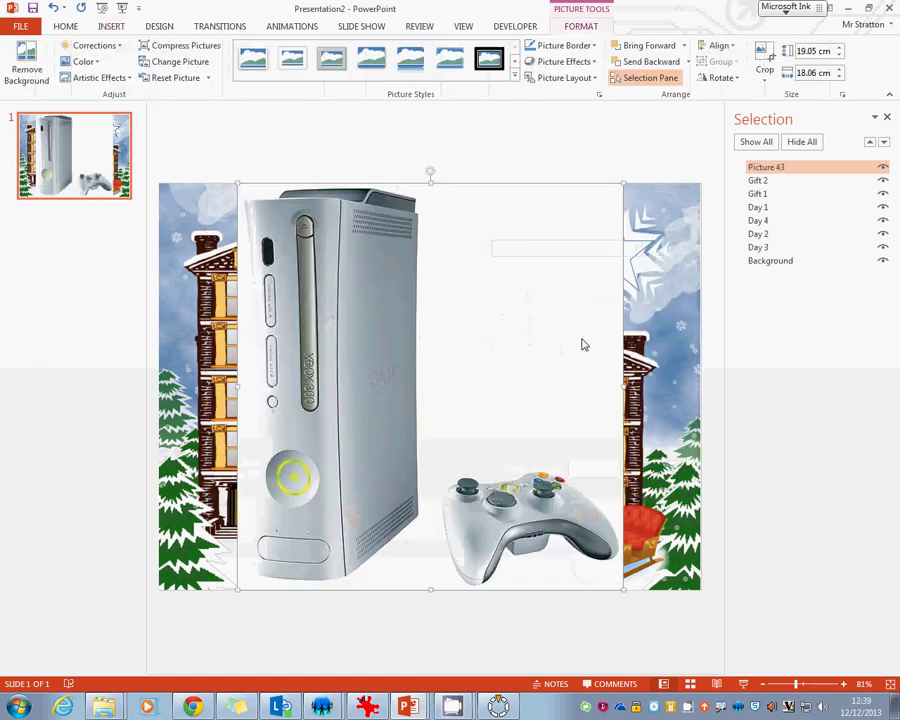
Shrink the Xbox picture into the top gable window and rename Picture 43 to 'Gift 3'.
drag(623, 186, 487, 262)
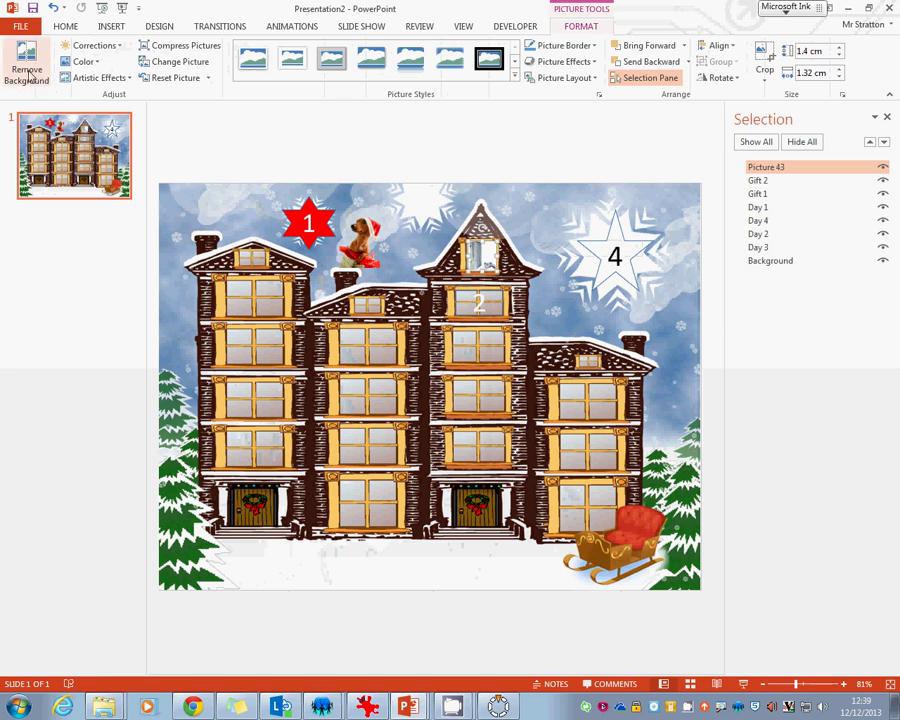
click(578, 245)
click(786, 168)
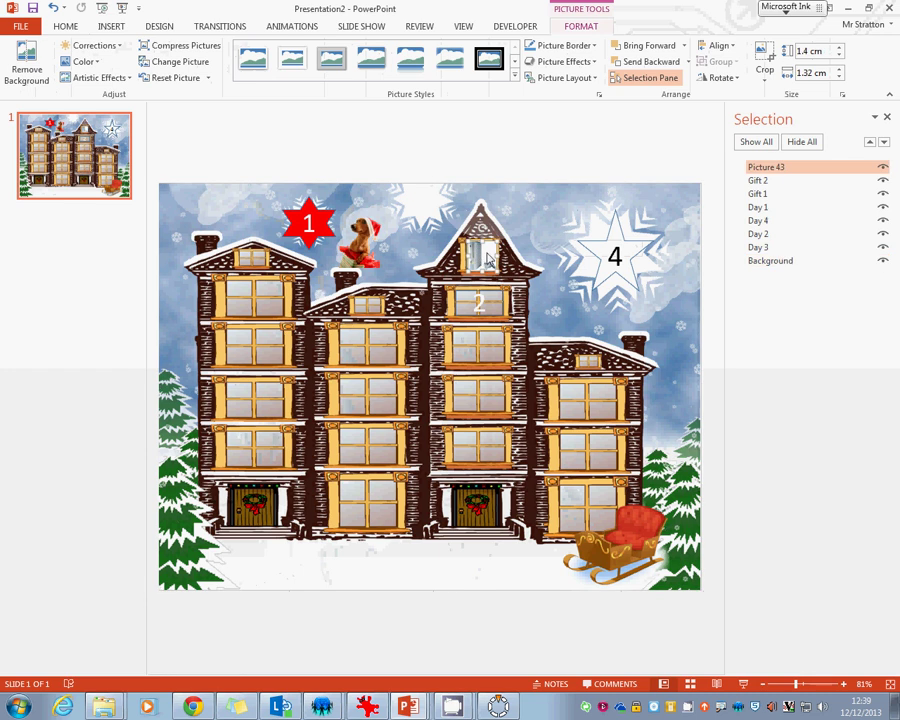
click(797, 168)
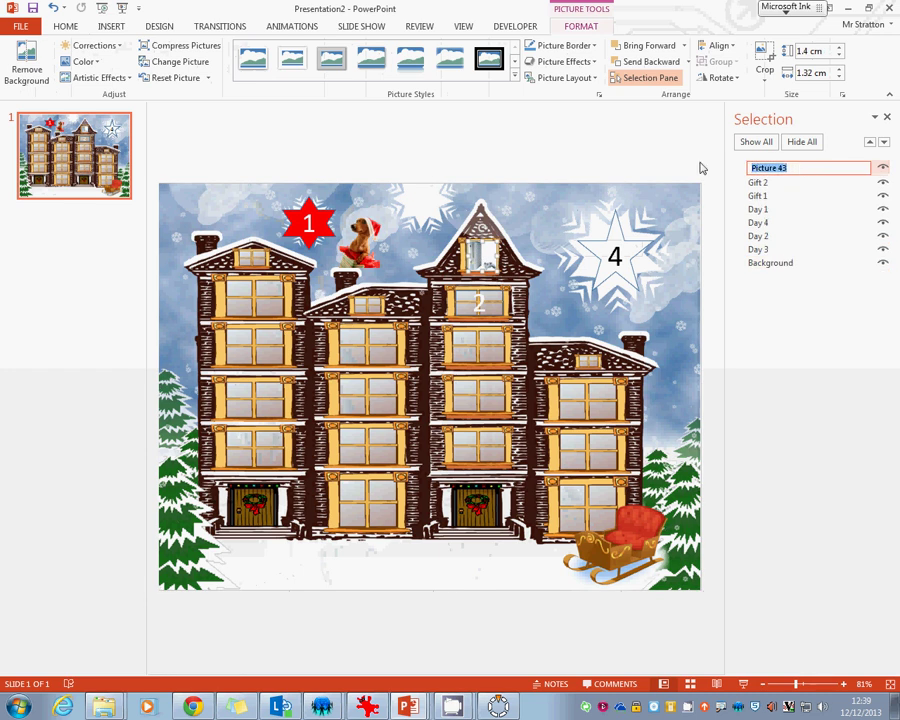
text(Gift 3)
key(Return)
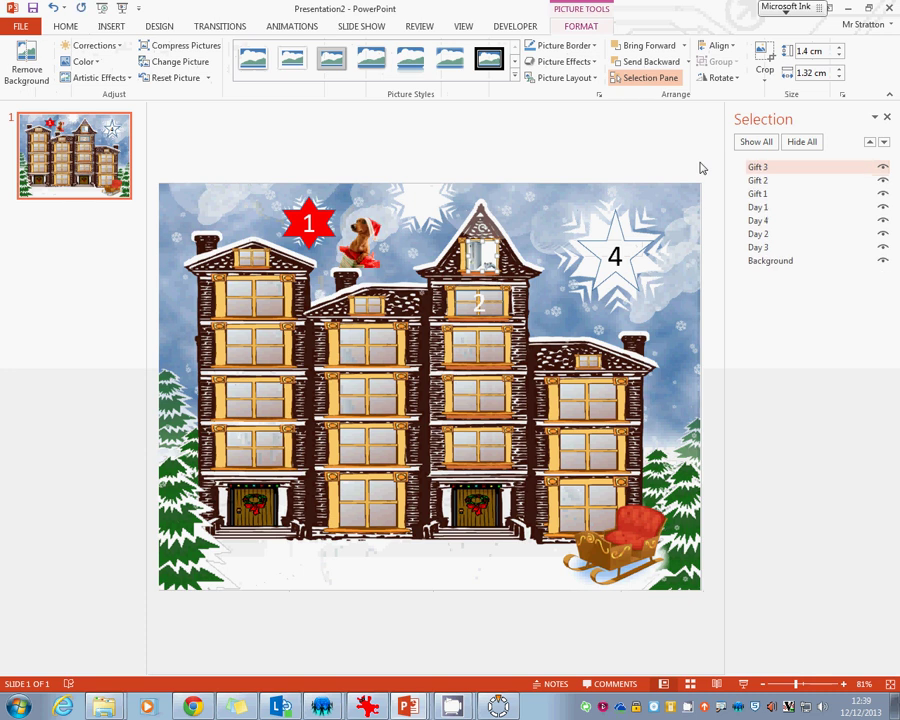
Give the sleigh picture, Gift 1, a Float In entrance animation.
click(548, 167)
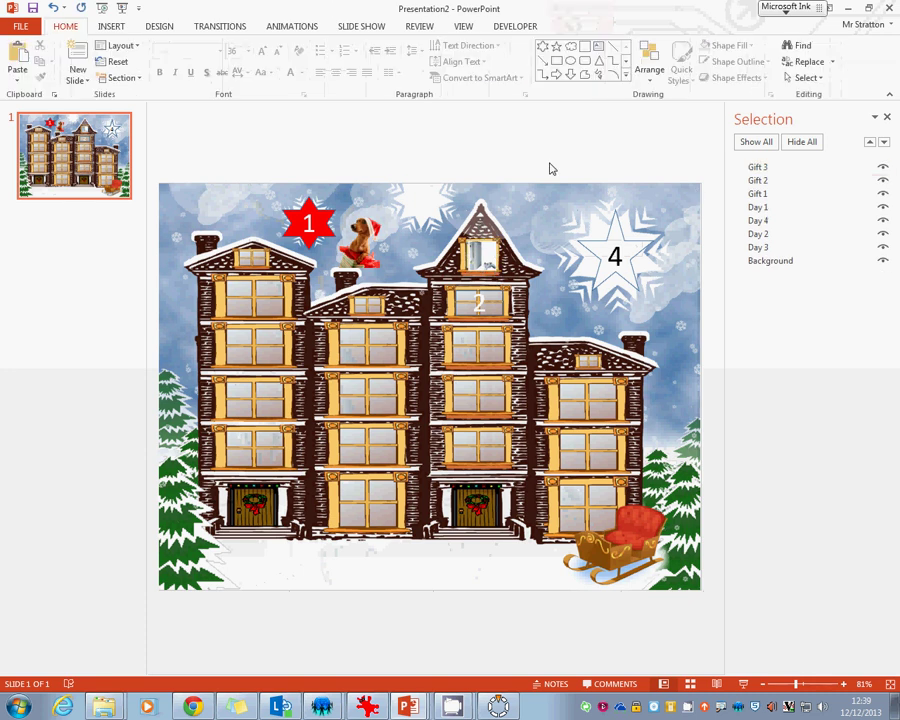
click(370, 243)
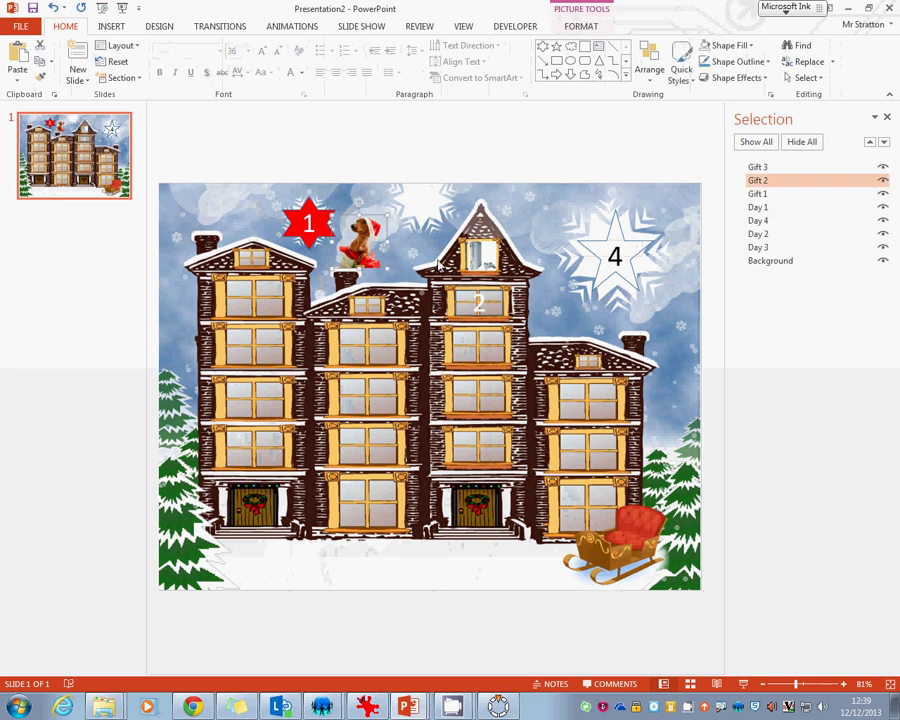
click(655, 530)
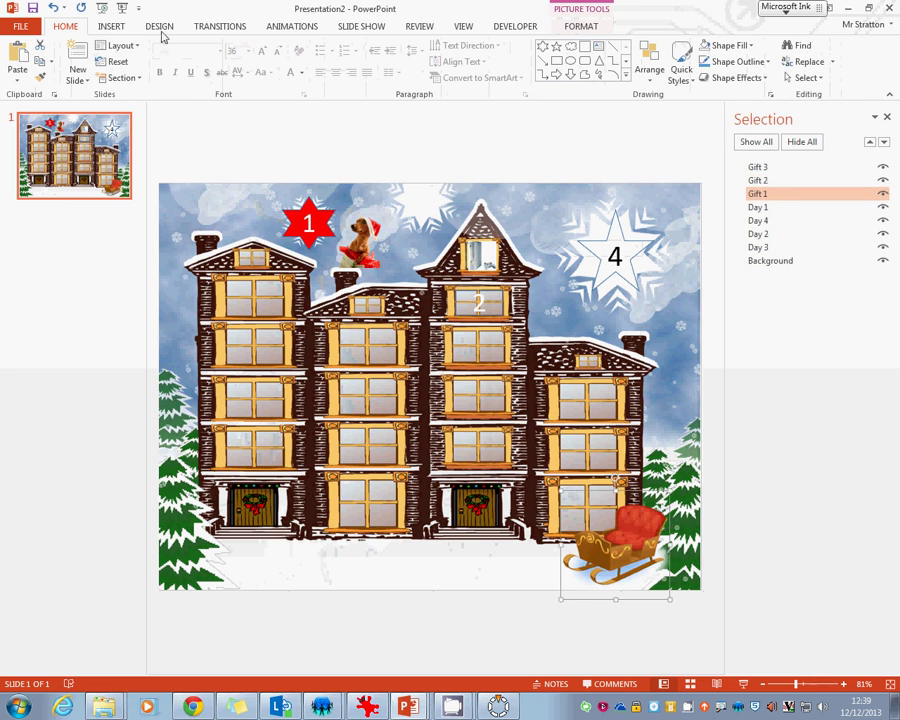
click(232, 28)
click(284, 28)
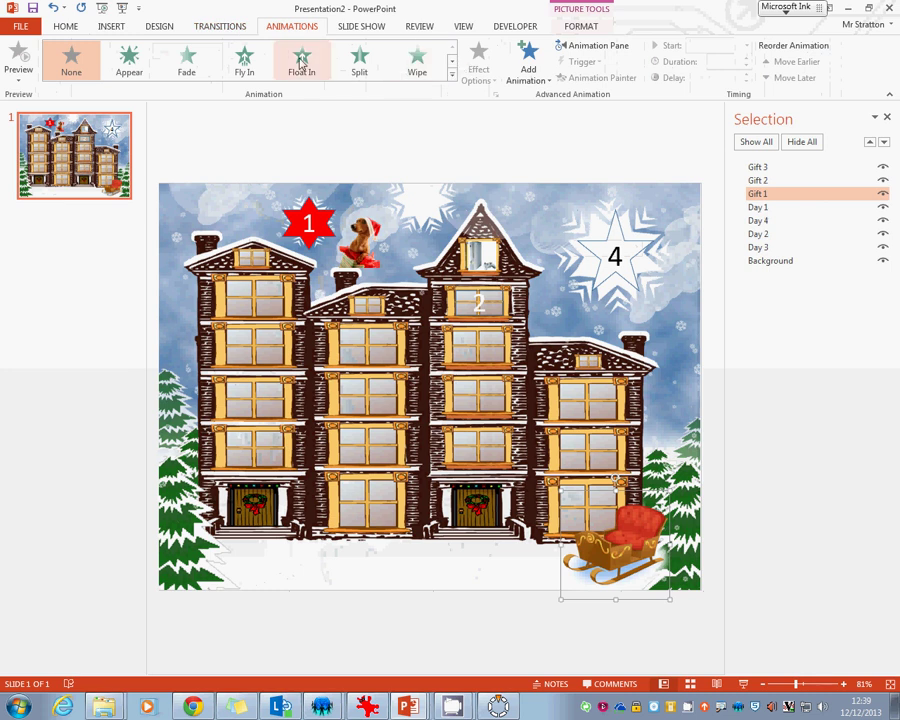
click(303, 62)
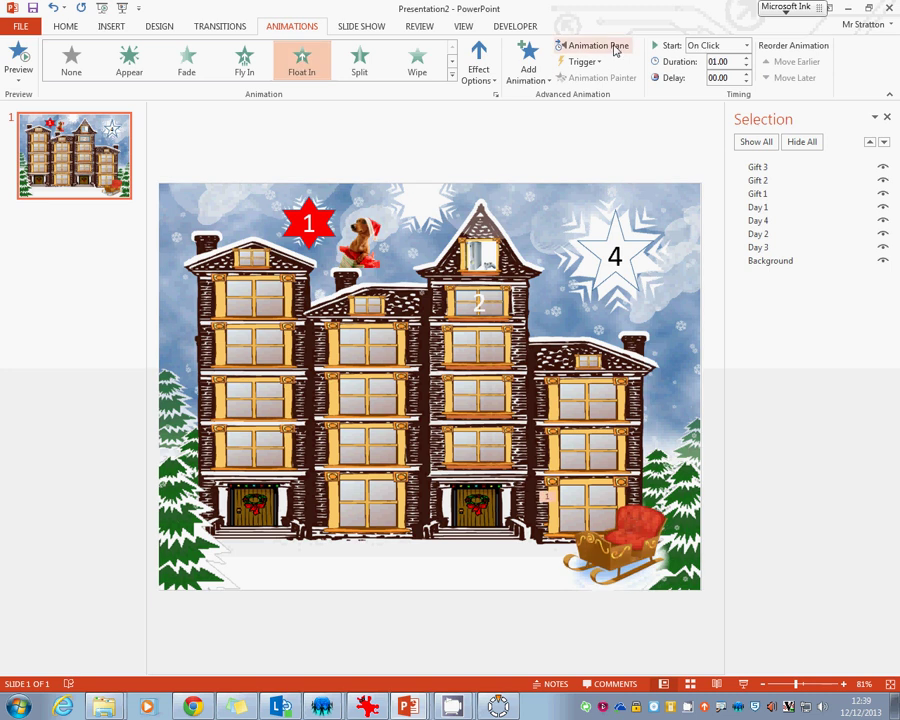
Open the Animation Pane, review Gift 1's effect settings, and set its direction to Float Down.
click(616, 48)
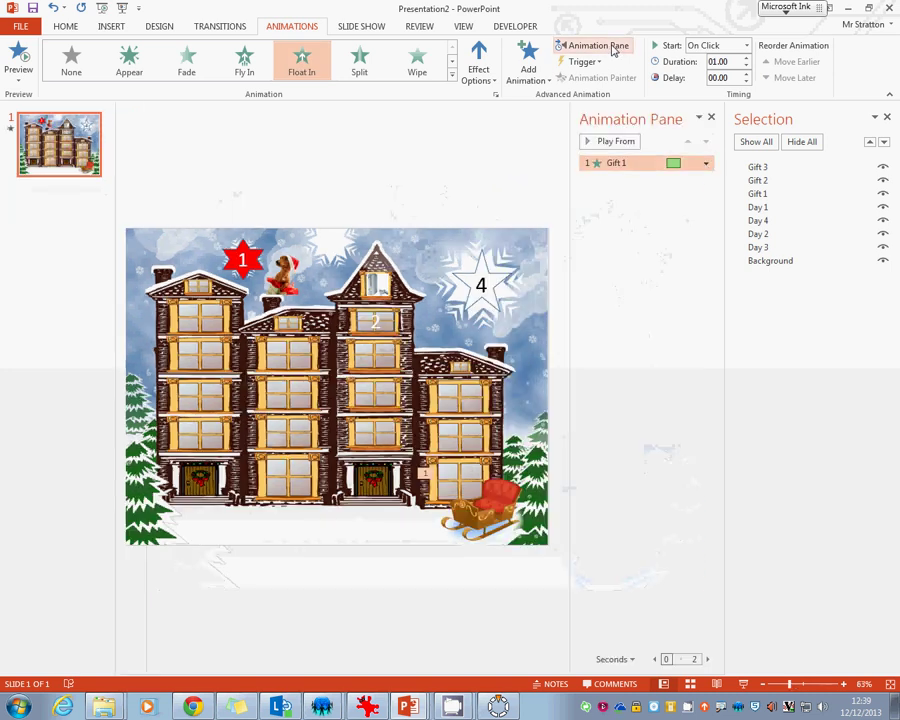
click(705, 165)
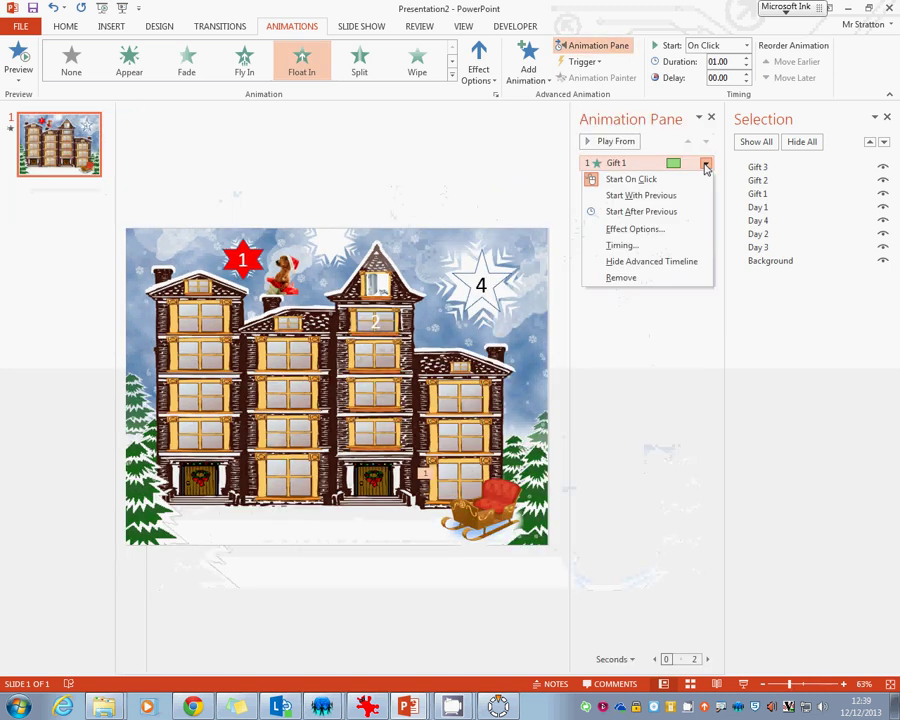
click(659, 230)
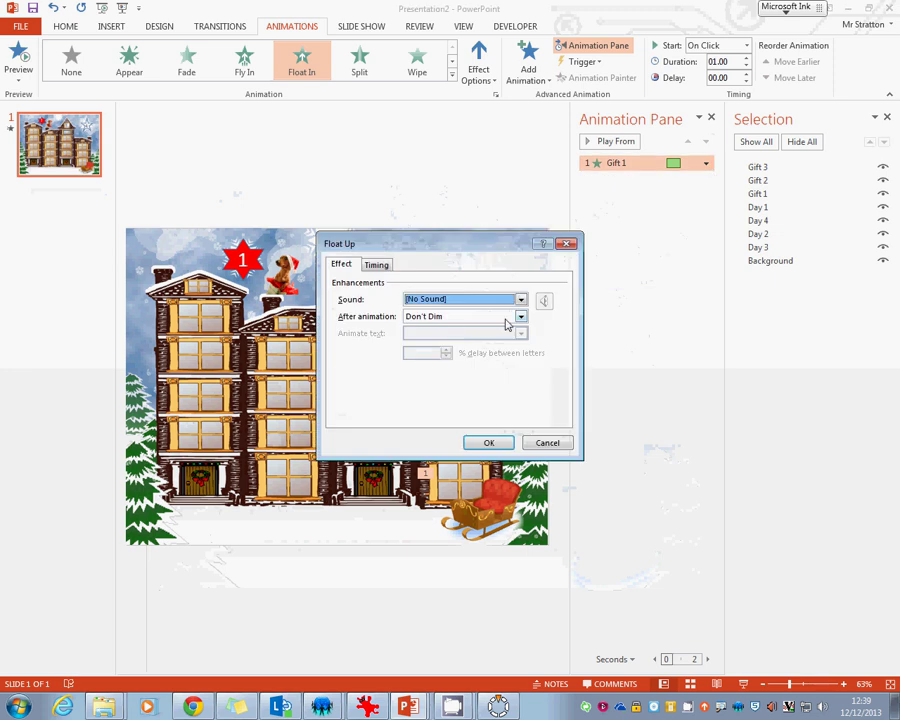
click(371, 266)
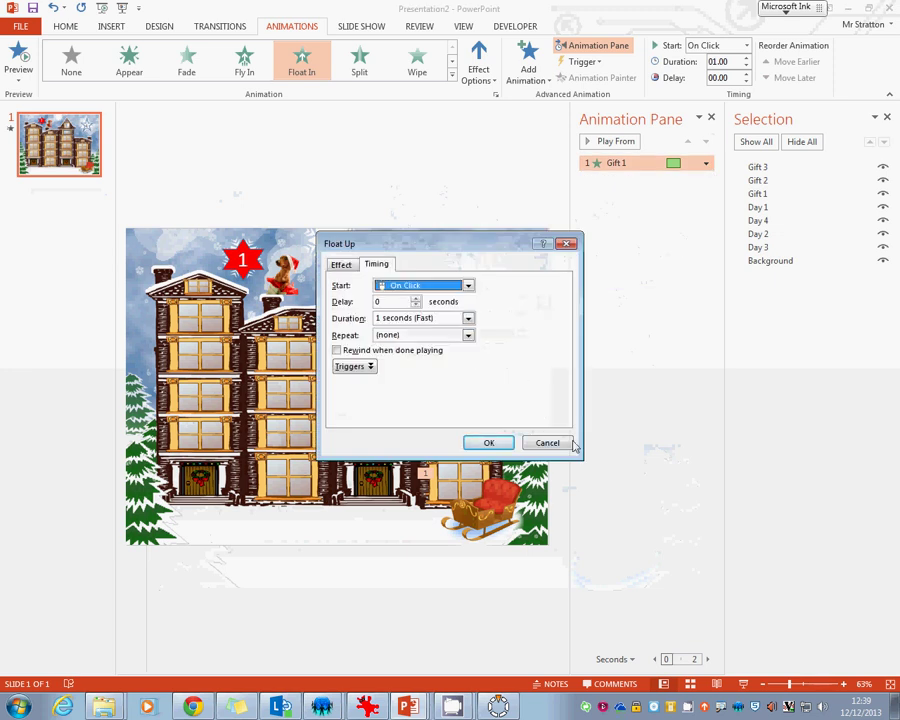
click(558, 443)
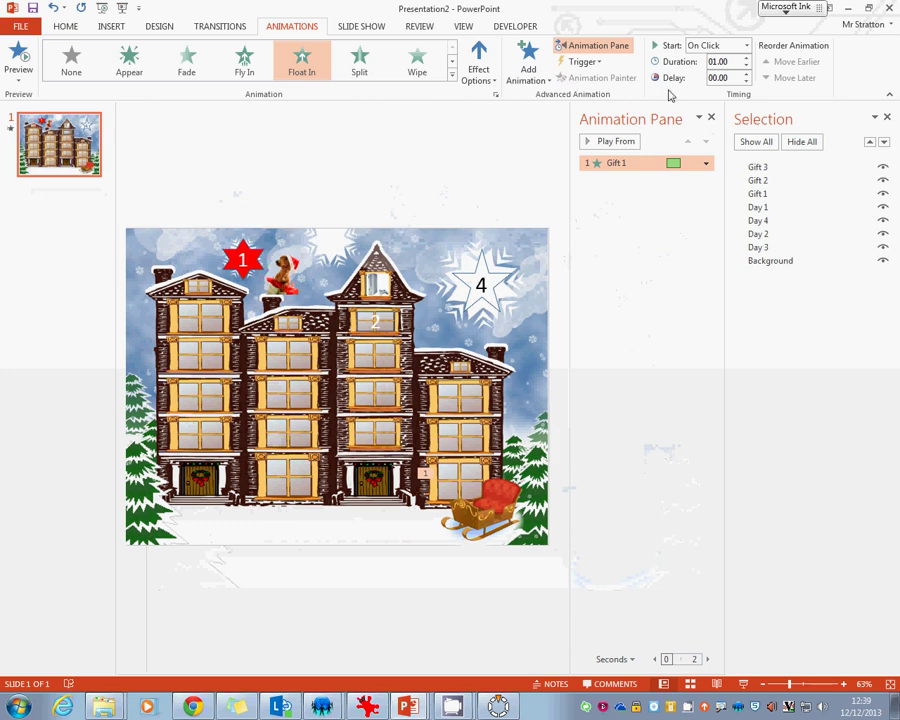
click(479, 74)
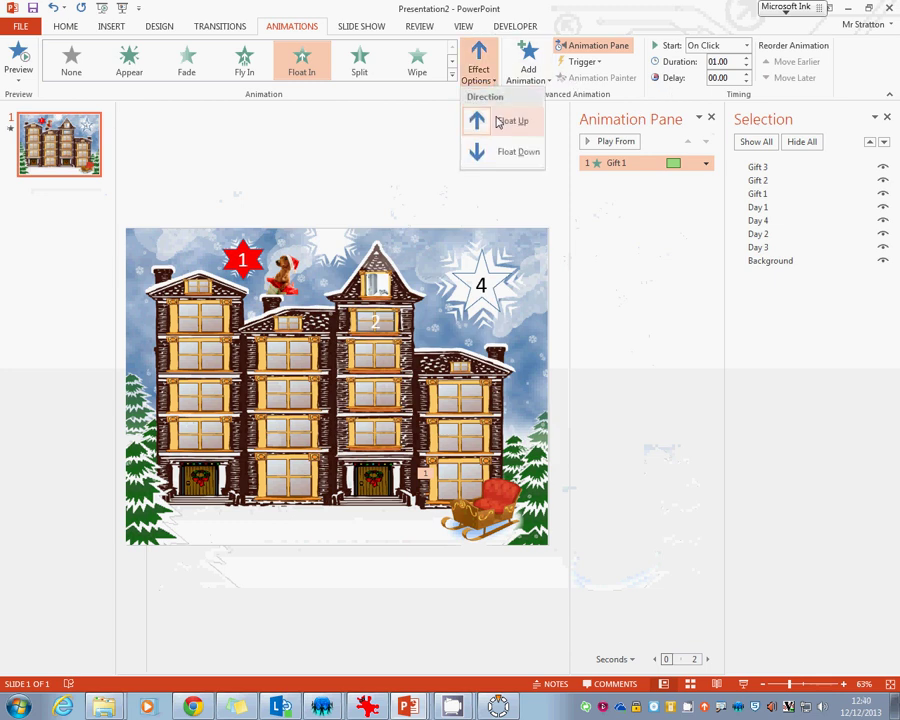
click(510, 156)
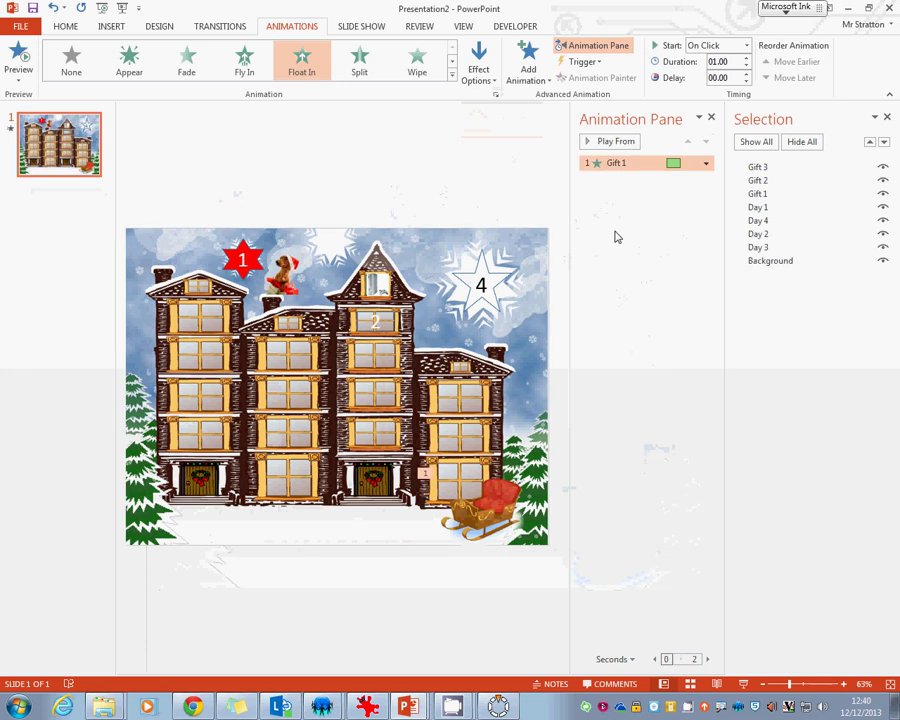
Set Gift 1's Float In animation to trigger on click of Day 1.
click(600, 63)
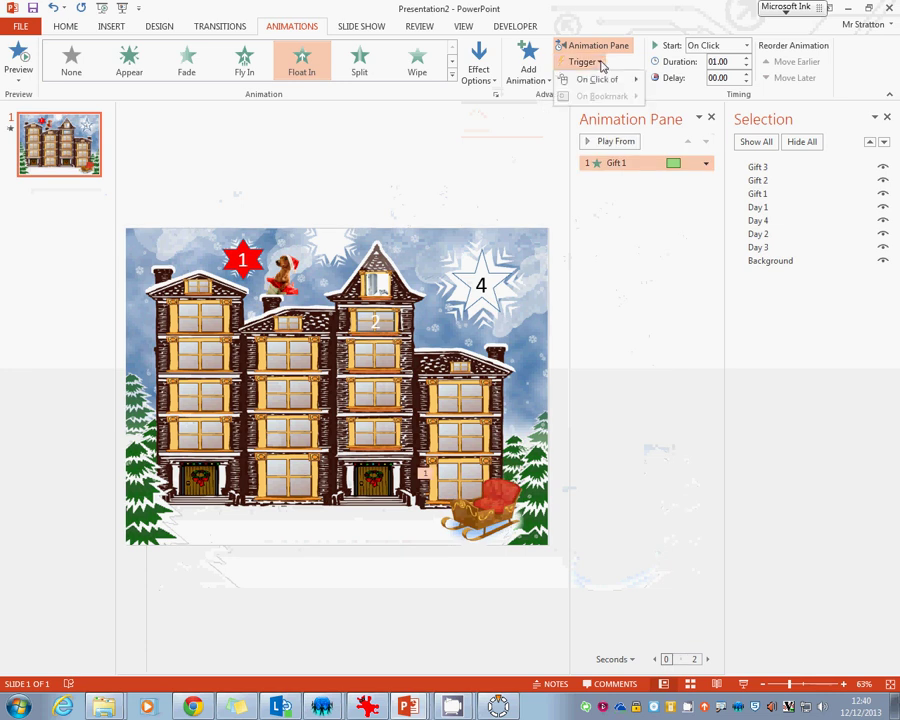
mouse_move(623, 80)
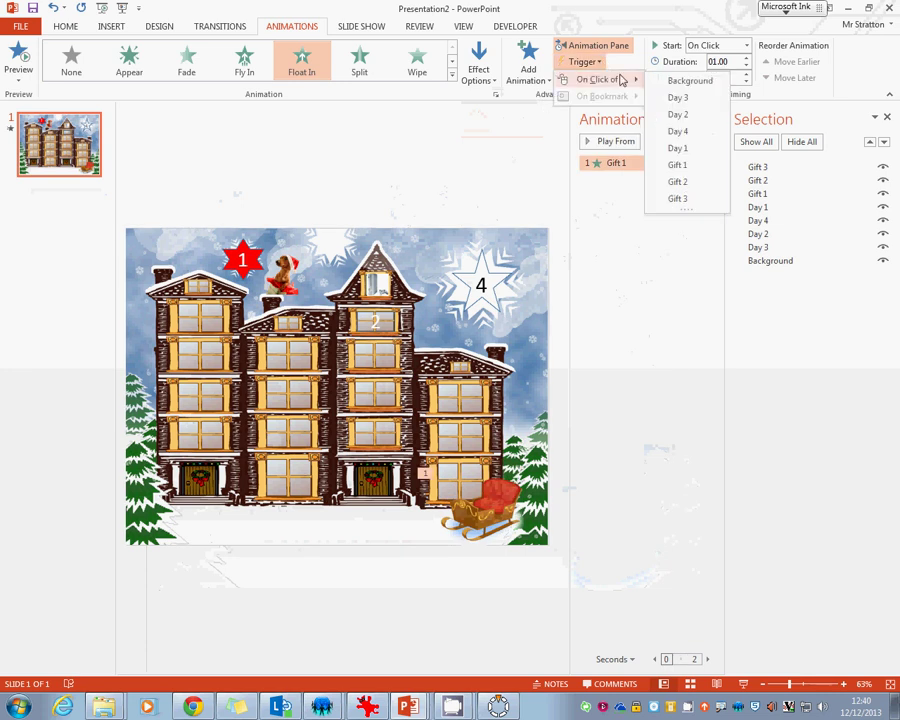
click(686, 149)
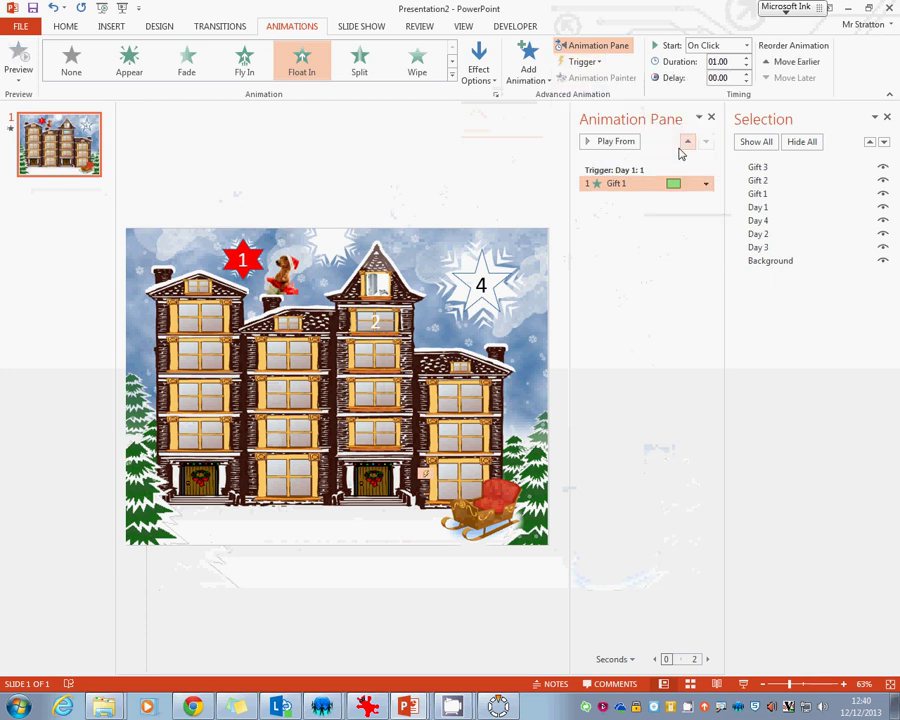
click(674, 226)
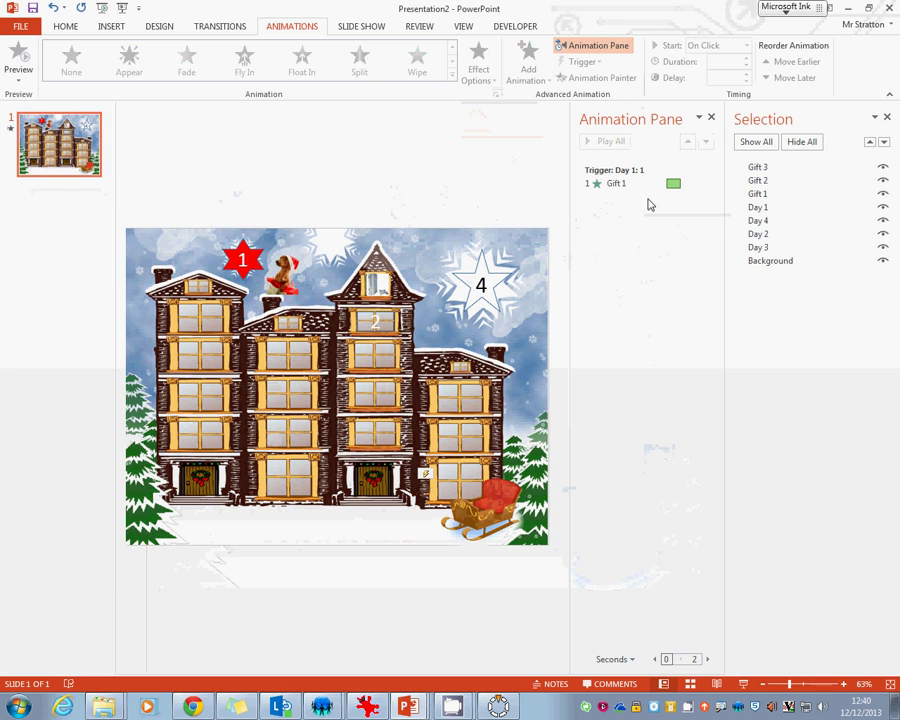
Give the Day 1 star a Fade exit triggered on click of Day 1.
click(254, 258)
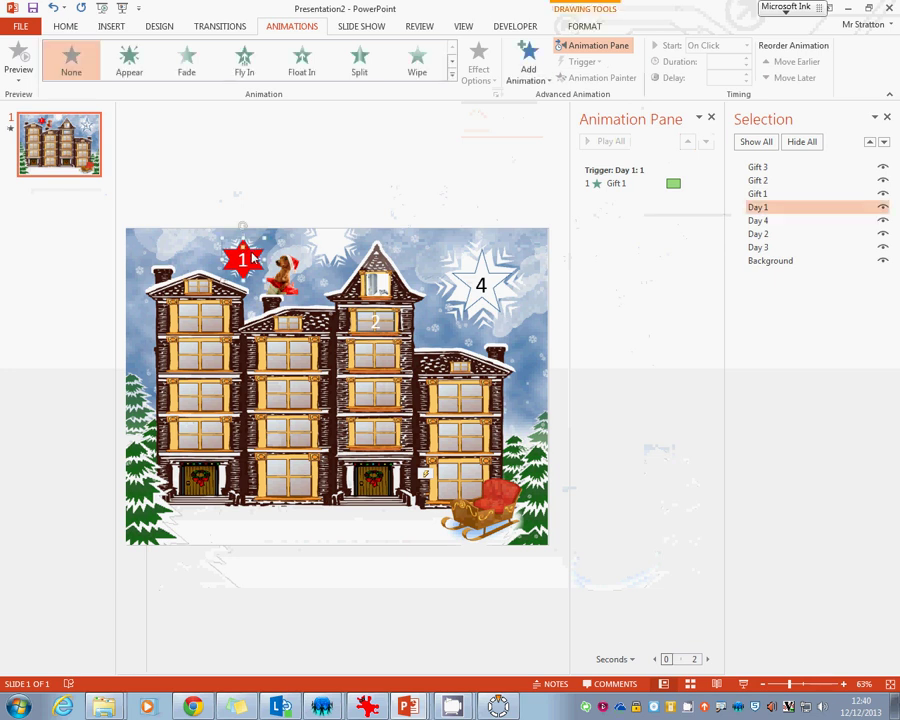
click(544, 79)
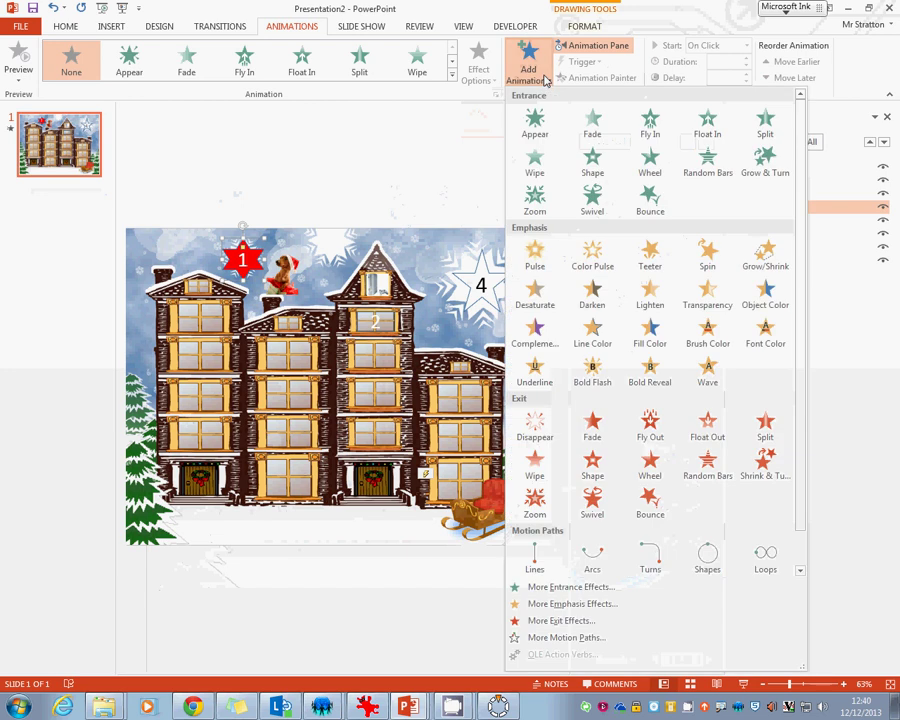
click(590, 430)
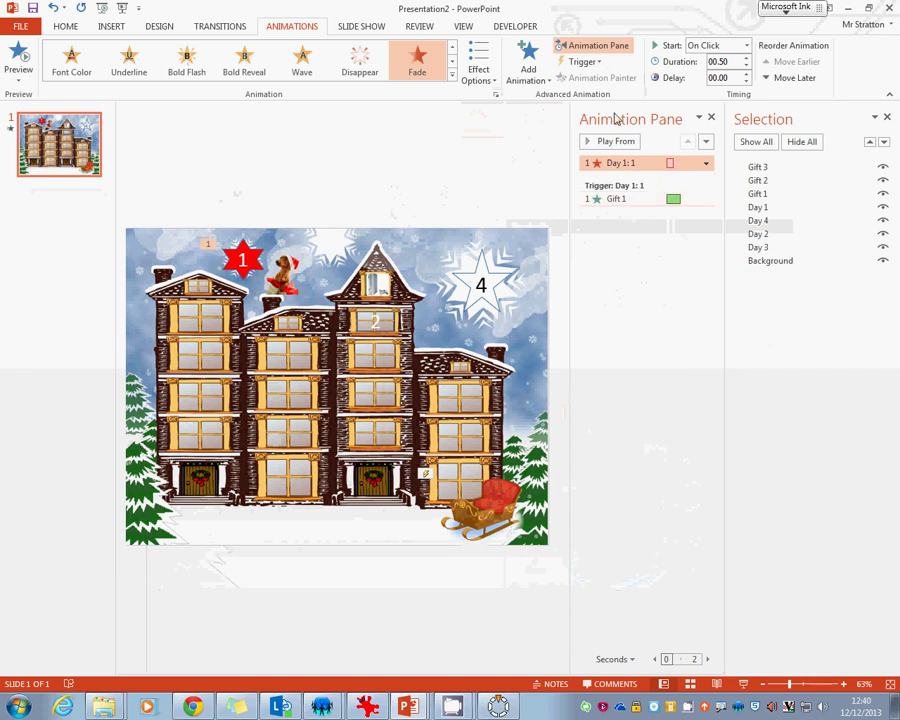
click(604, 62)
mouse_move(612, 79)
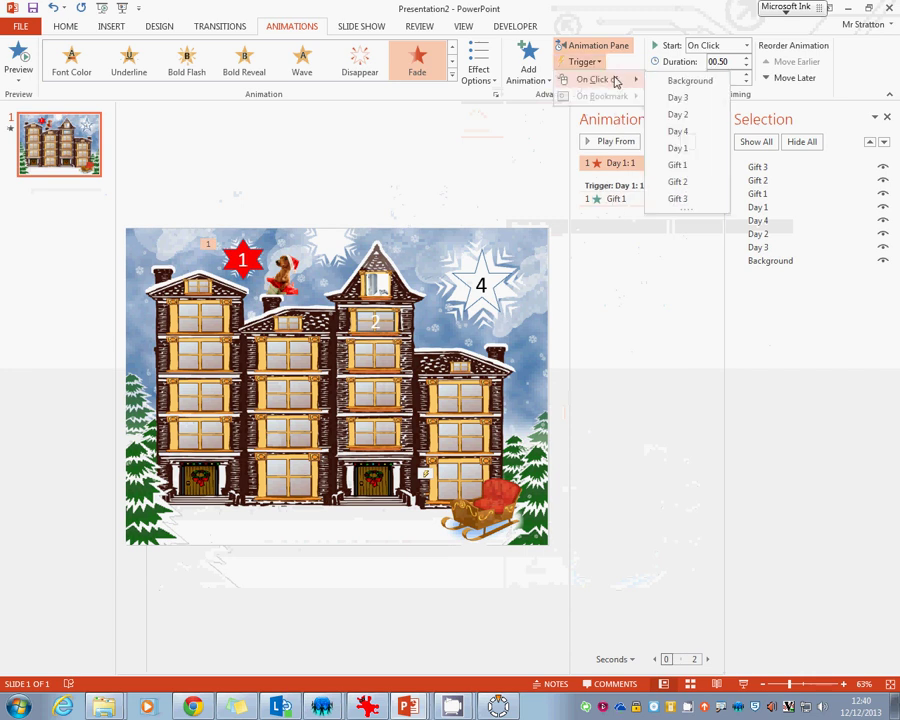
click(695, 149)
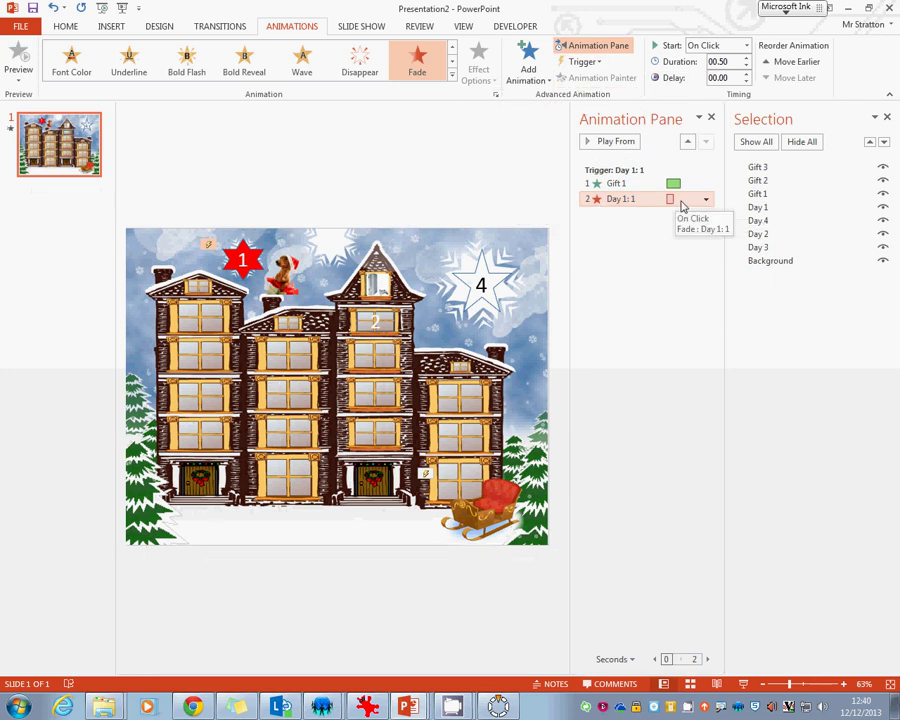
Set the Day 1 star's Fade to start With Previous, alongside Gift 1.
click(706, 199)
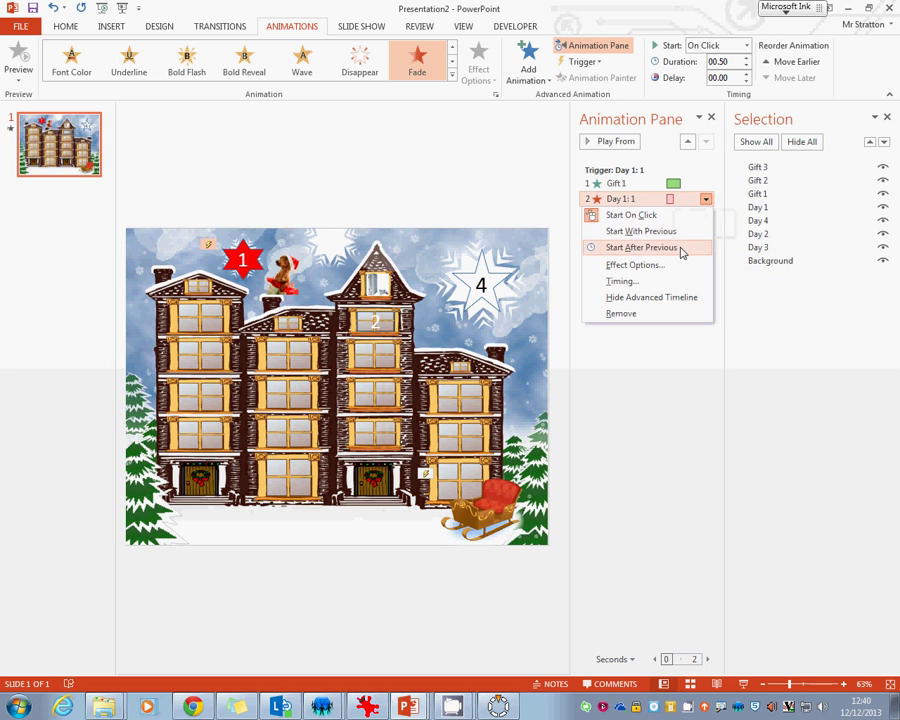
click(641, 247)
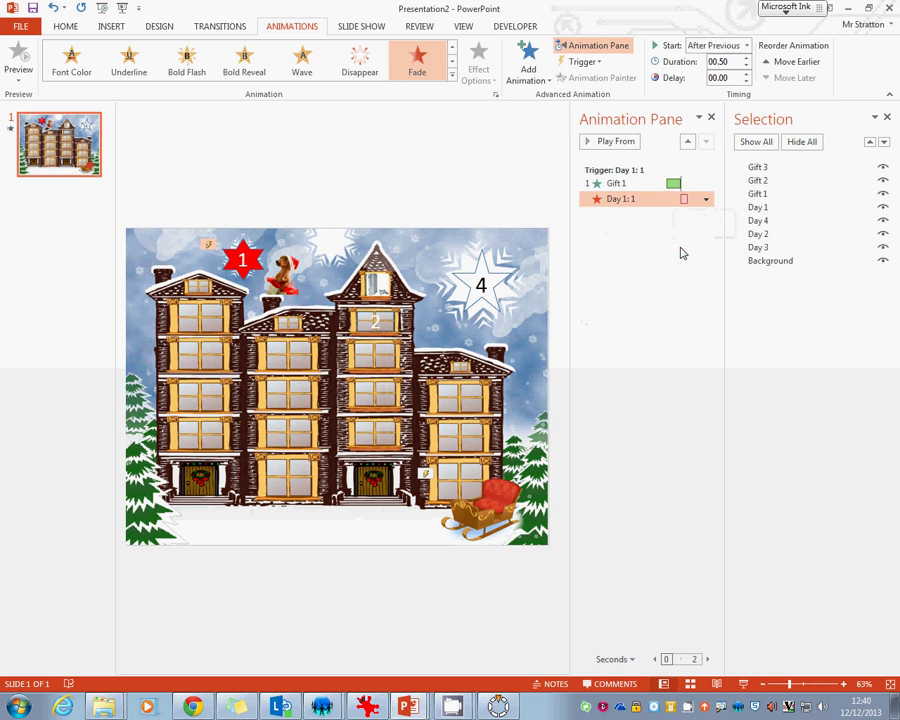
click(603, 292)
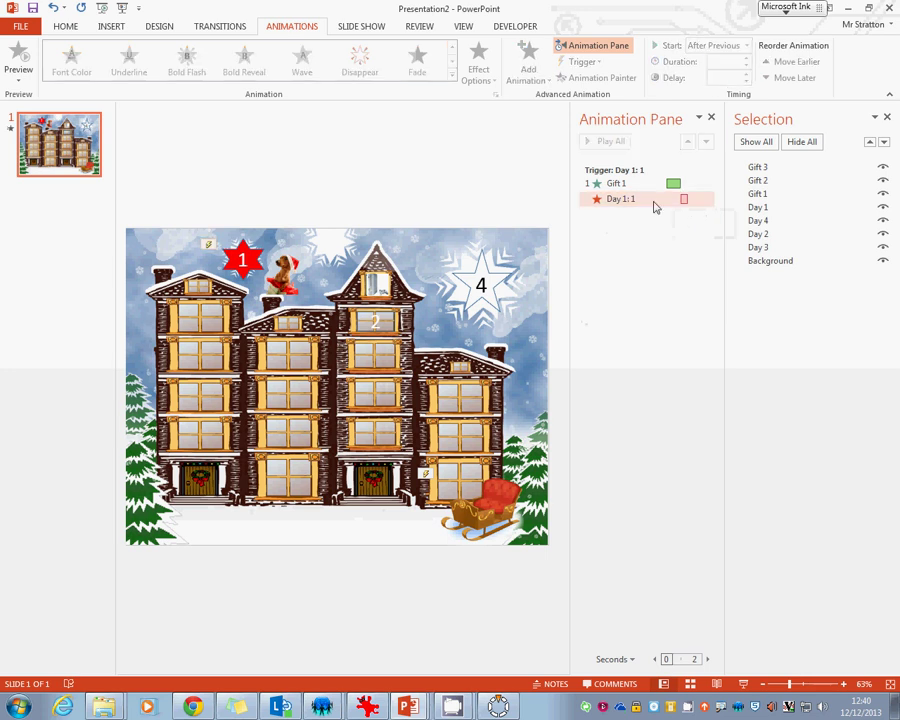
click(698, 202)
click(706, 199)
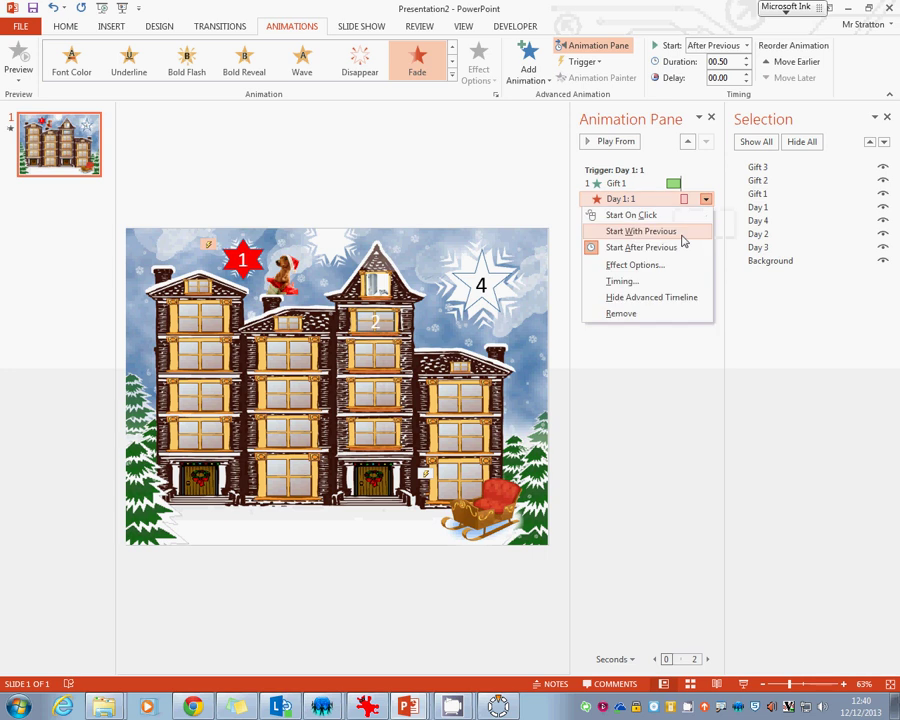
click(625, 235)
click(697, 258)
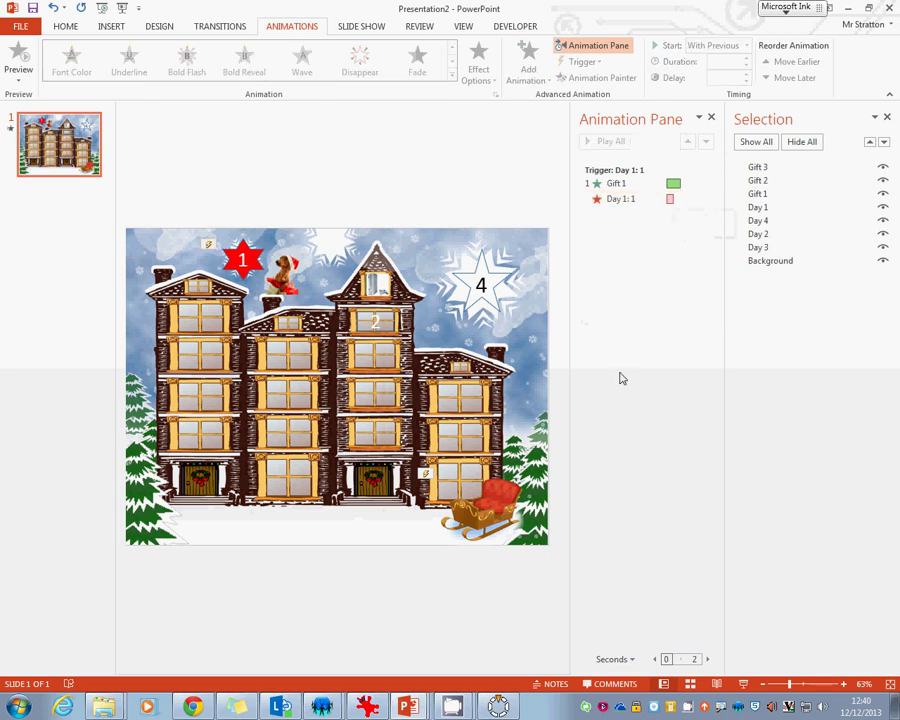
Test the slide show, then give Gift 2 an Appear entrance effect.
key(F5)
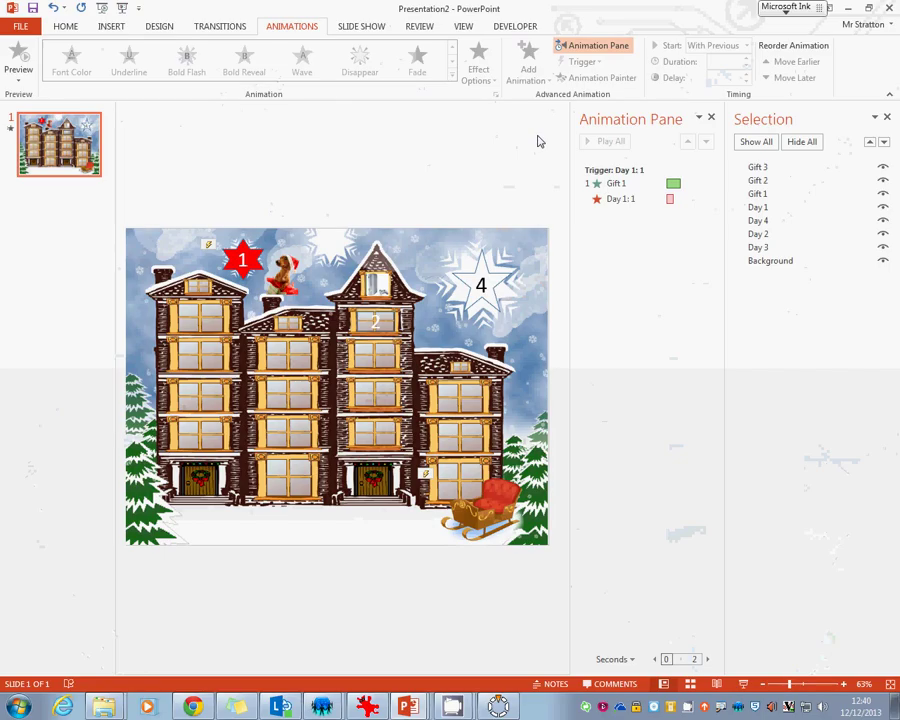
click(295, 280)
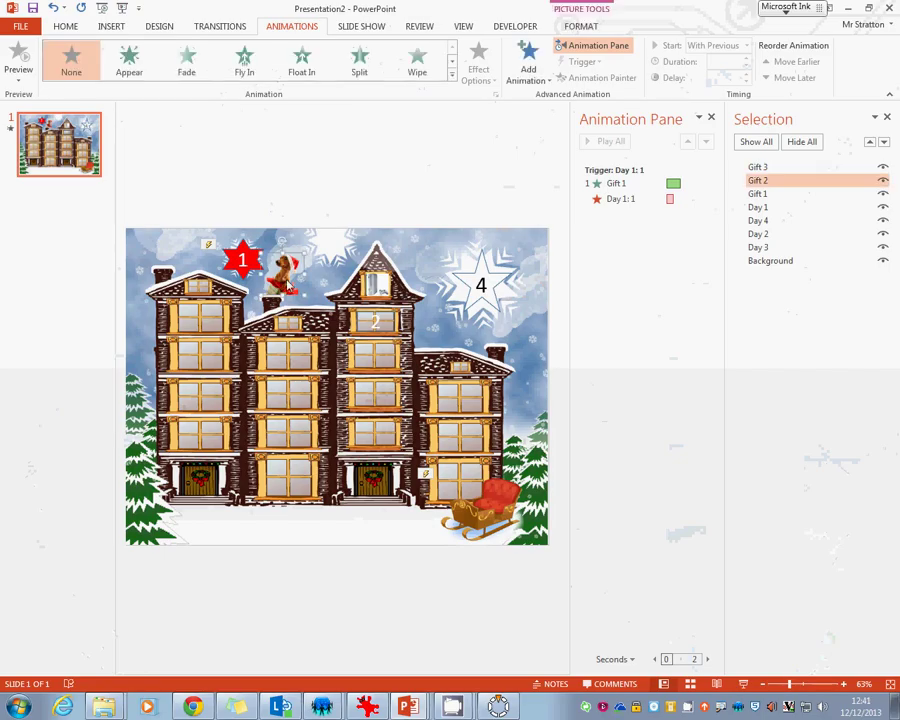
click(130, 62)
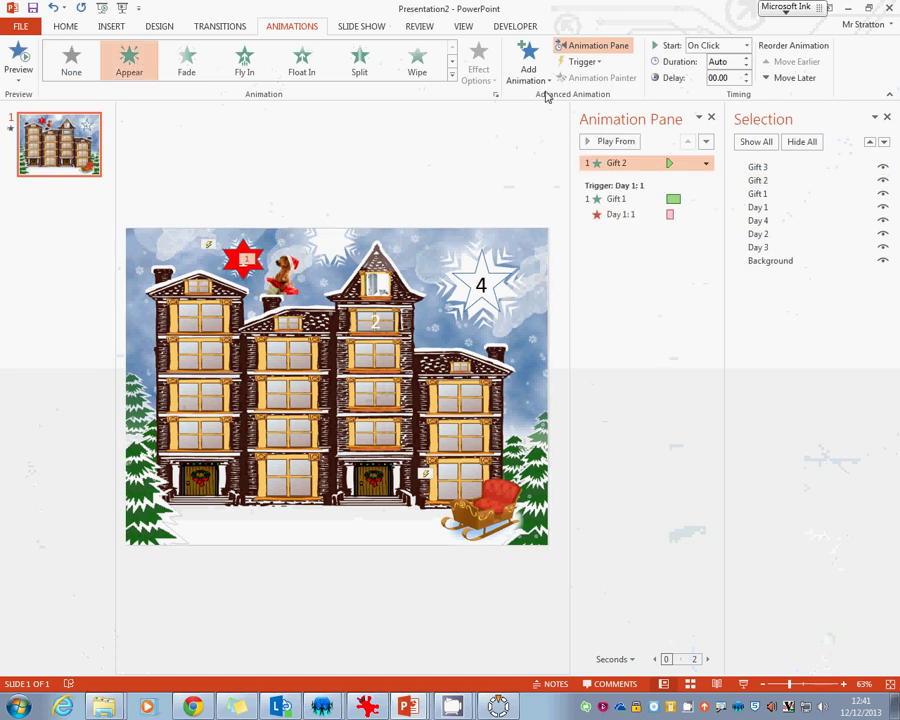
click(285, 275)
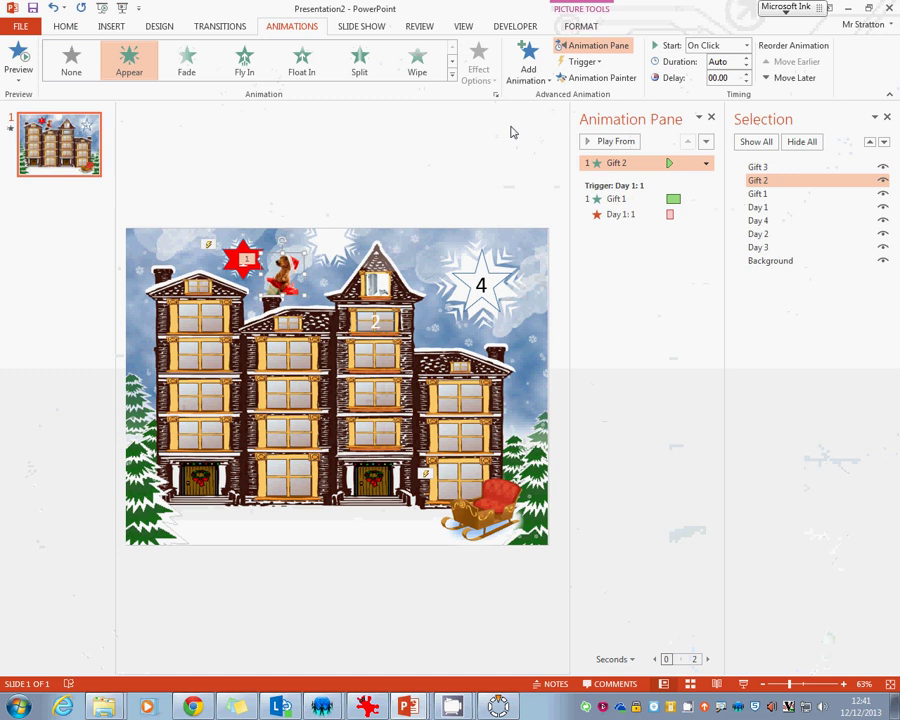
click(386, 170)
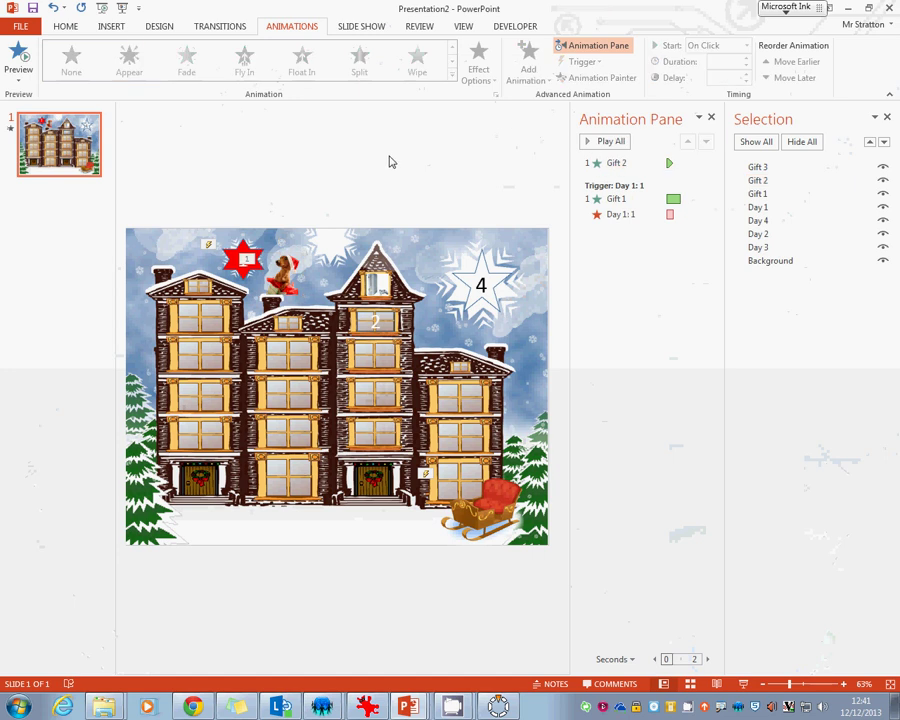
Set Gift 2's Appear animation to trigger on click of Day 2.
click(638, 164)
click(590, 62)
mouse_move(610, 79)
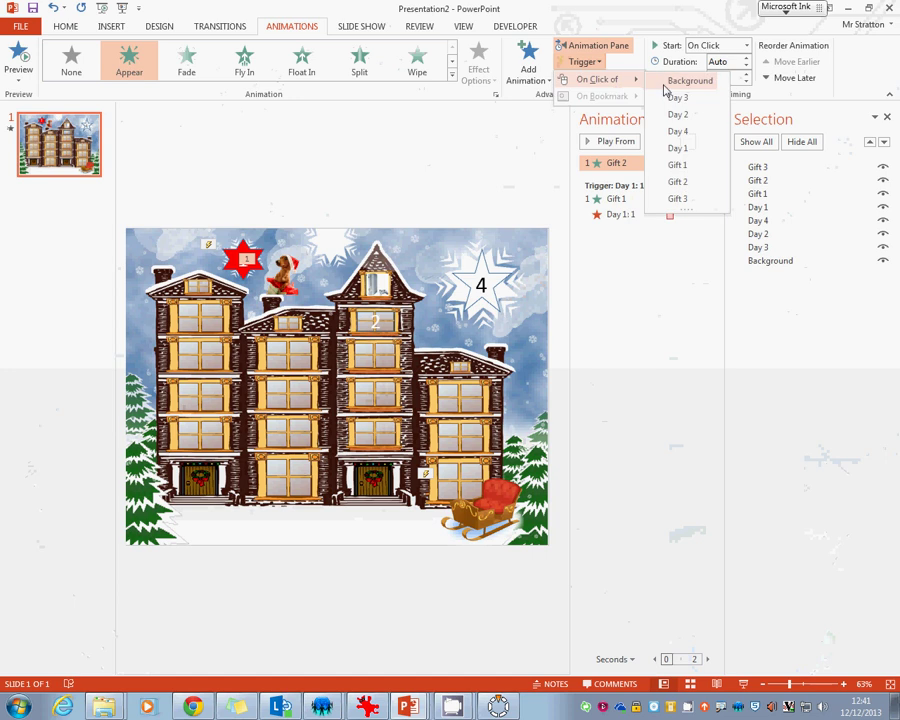
click(686, 115)
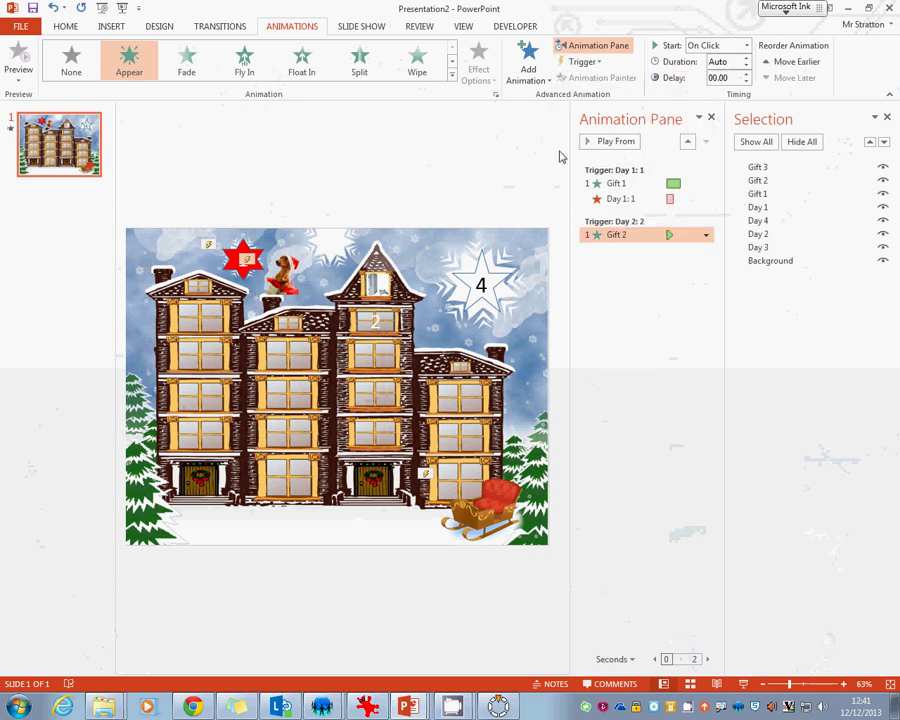
click(386, 326)
Give the Day 2 star a Disappear exit triggered on click of Day 2.
click(377, 322)
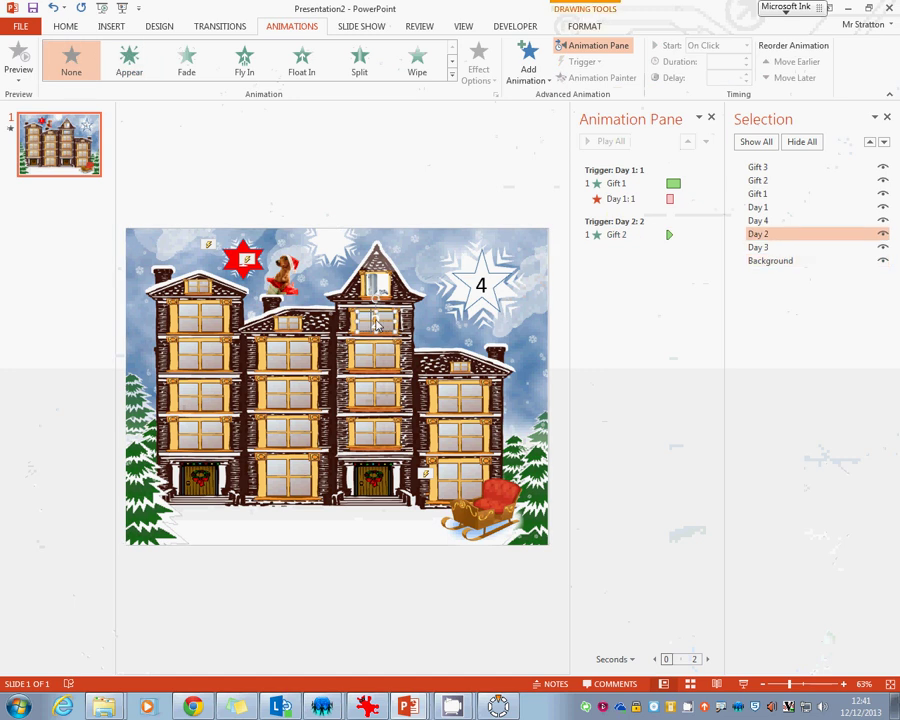
click(532, 76)
click(535, 428)
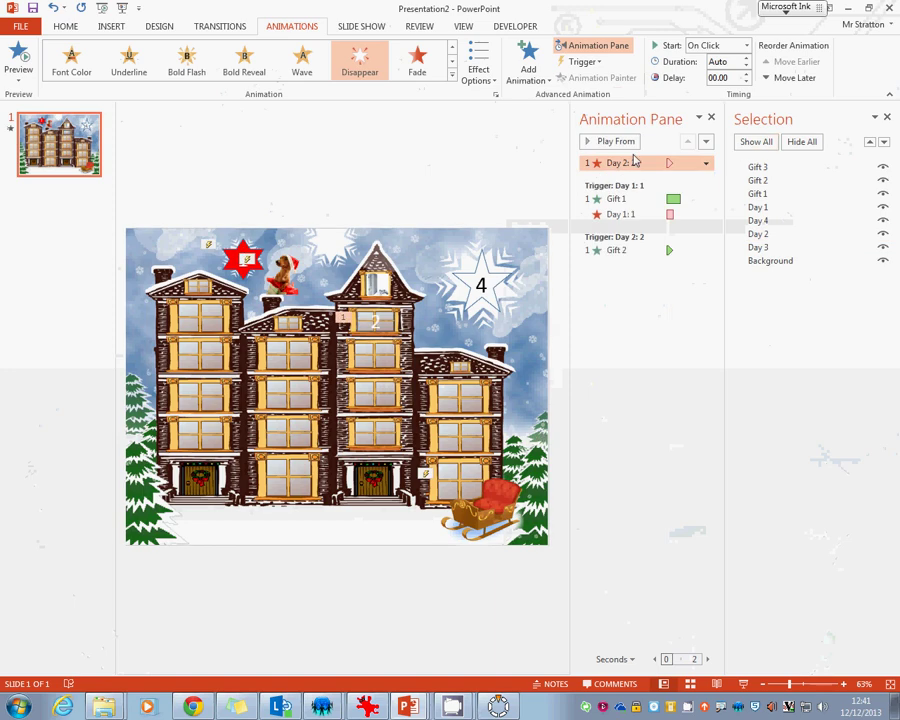
click(596, 62)
mouse_move(600, 79)
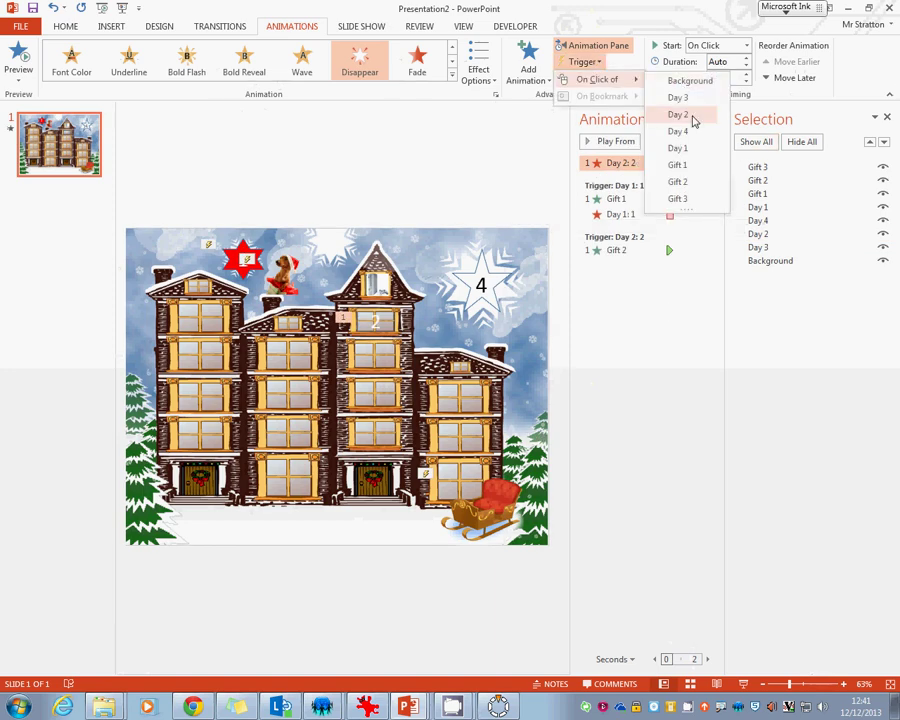
click(690, 115)
Set the Day 2 Disappear animation to start With Previous.
click(680, 326)
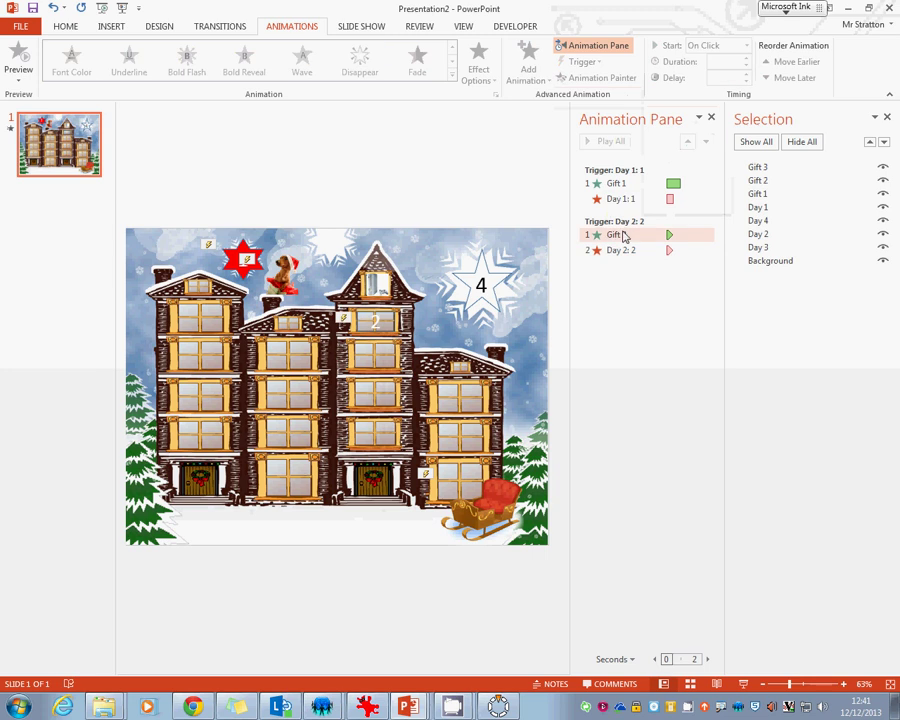
click(658, 251)
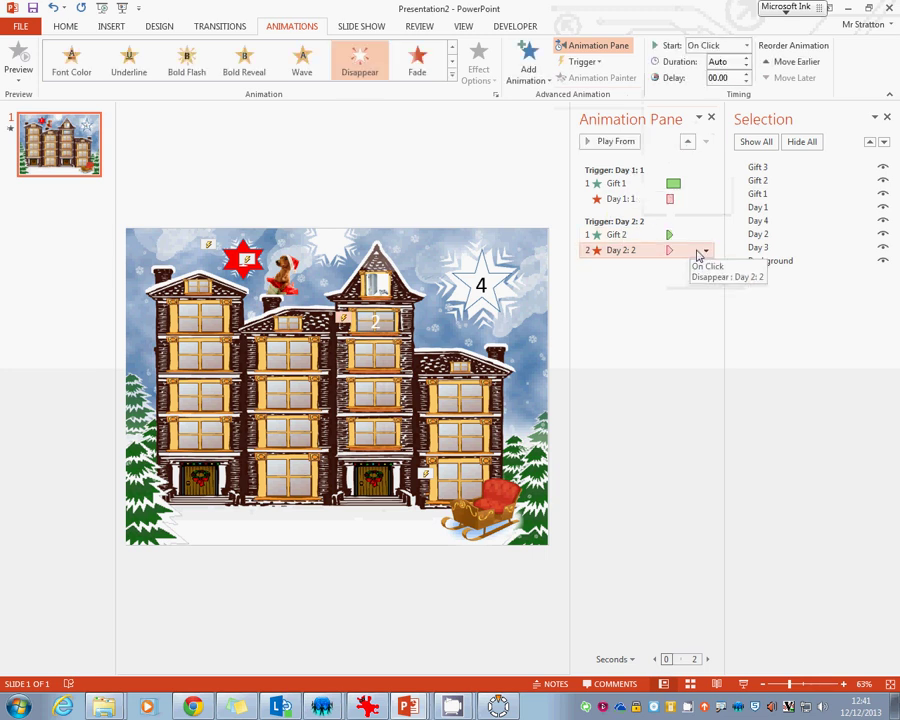
click(706, 251)
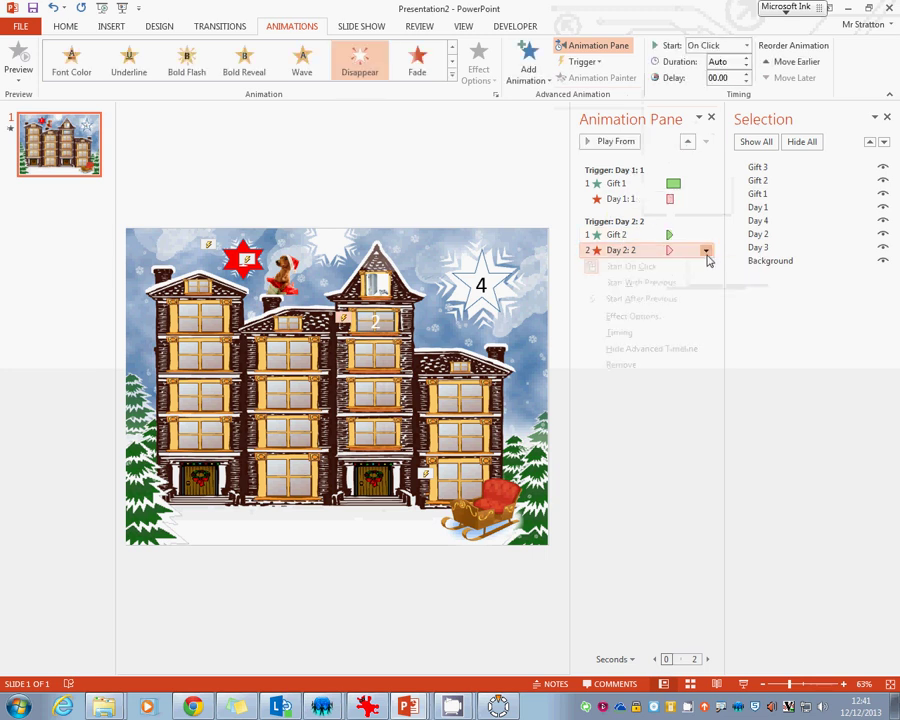
click(681, 283)
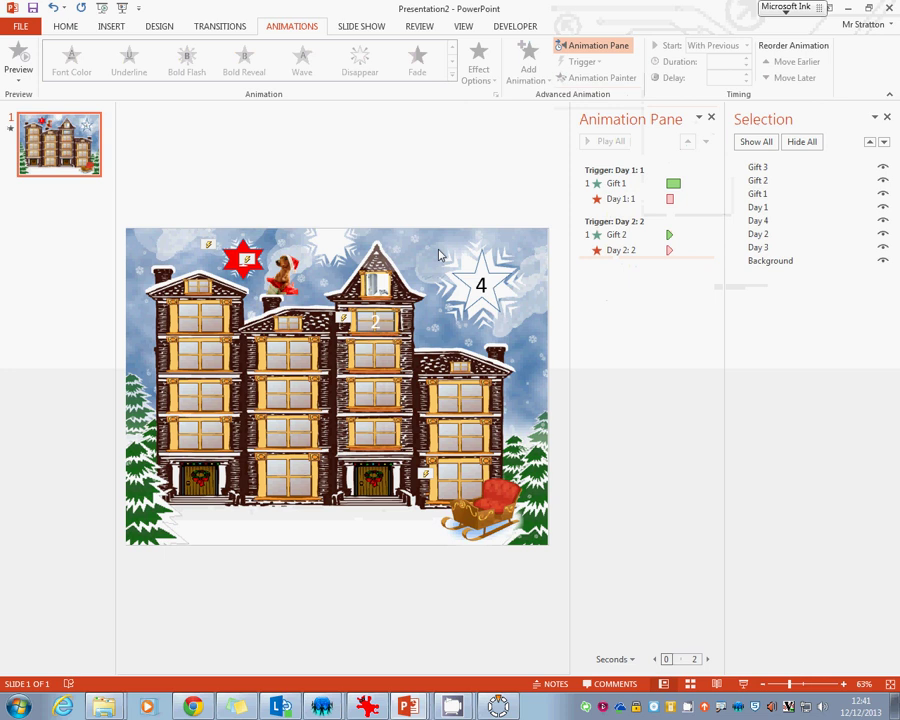
Give the Xbox picture, Gift 3, an Appear entrance triggered on click of Day 3.
click(777, 170)
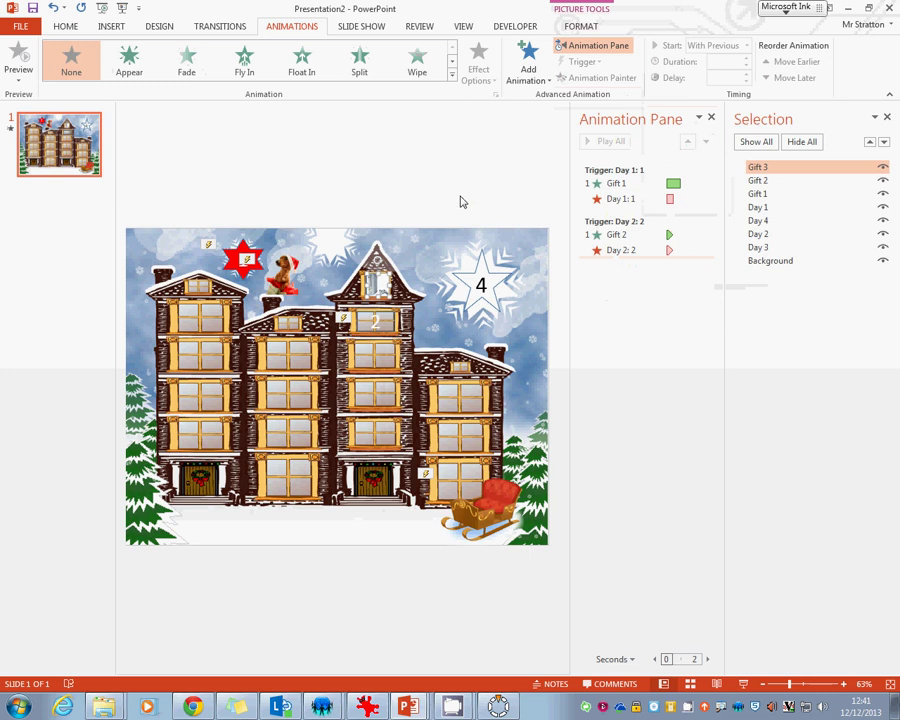
click(129, 64)
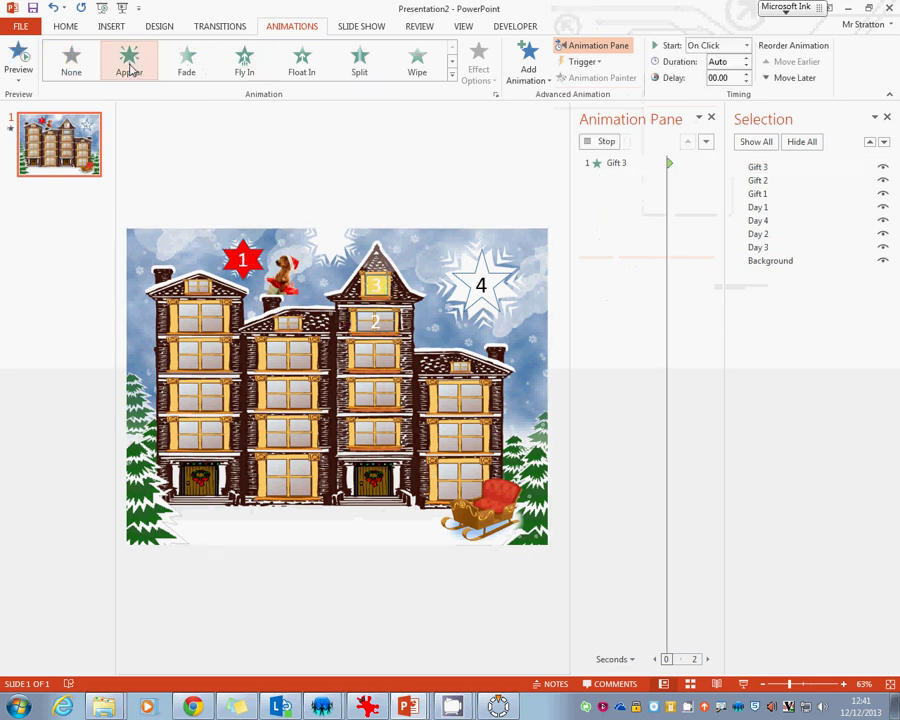
click(583, 61)
mouse_move(615, 82)
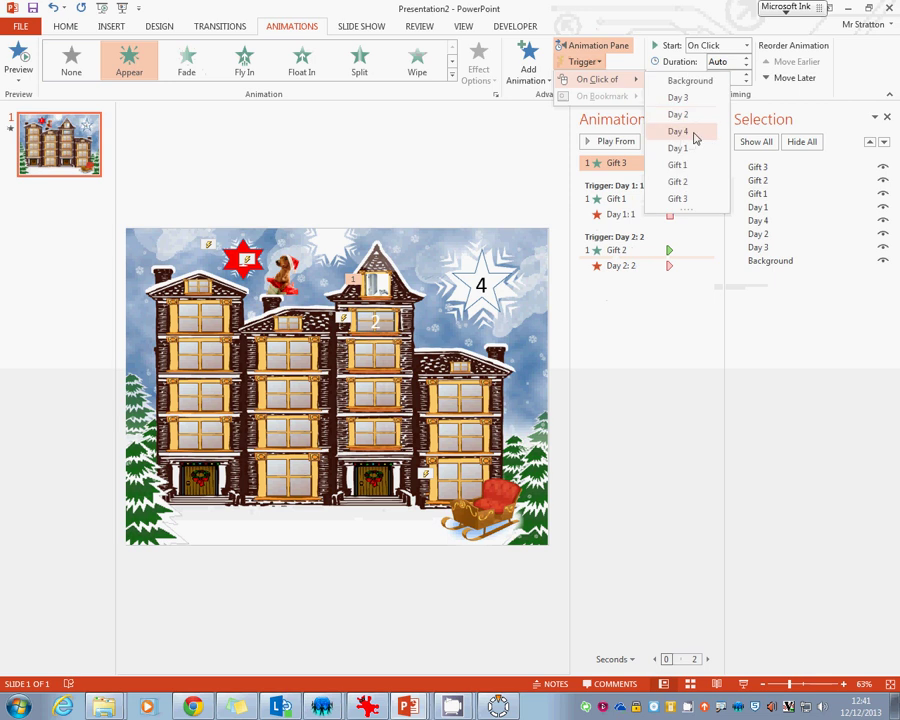
click(698, 104)
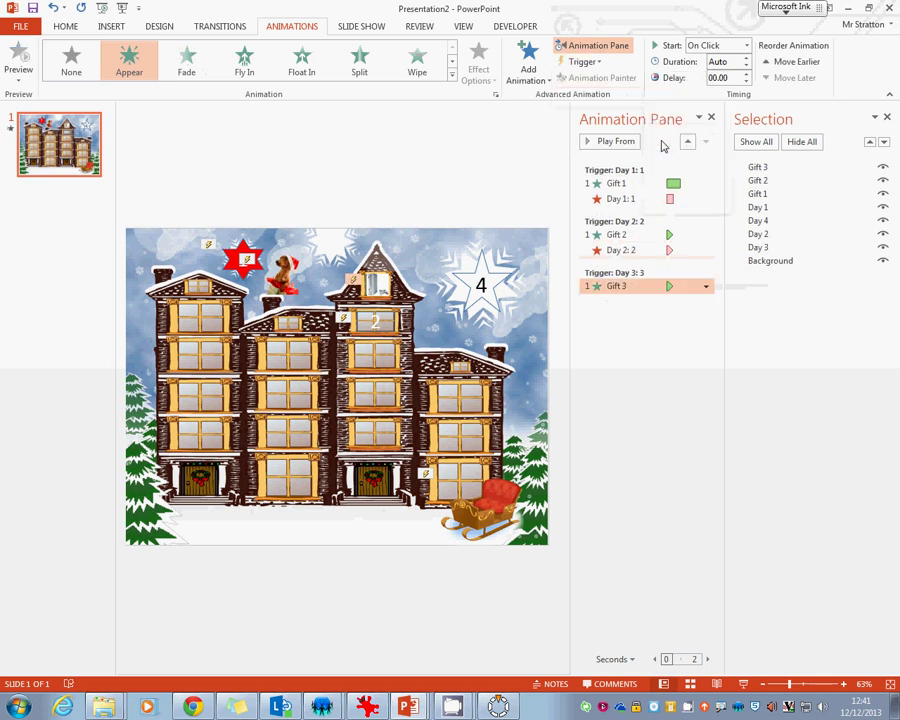
click(772, 247)
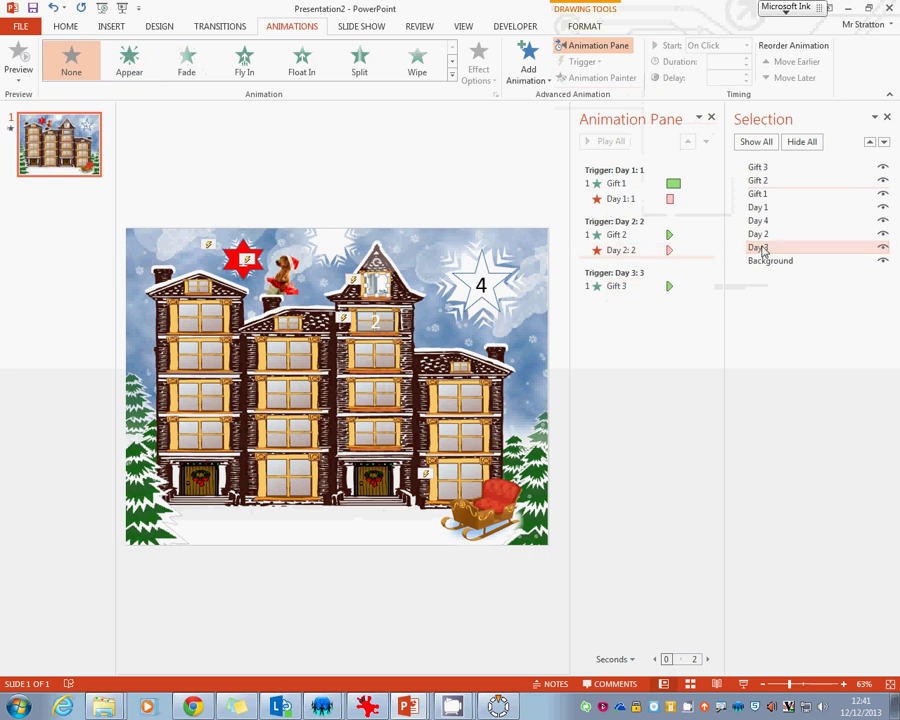
Give Day 3 a Bounce exit triggered by clicking Day 3, starting With Previous alongside Gift 3.
click(526, 60)
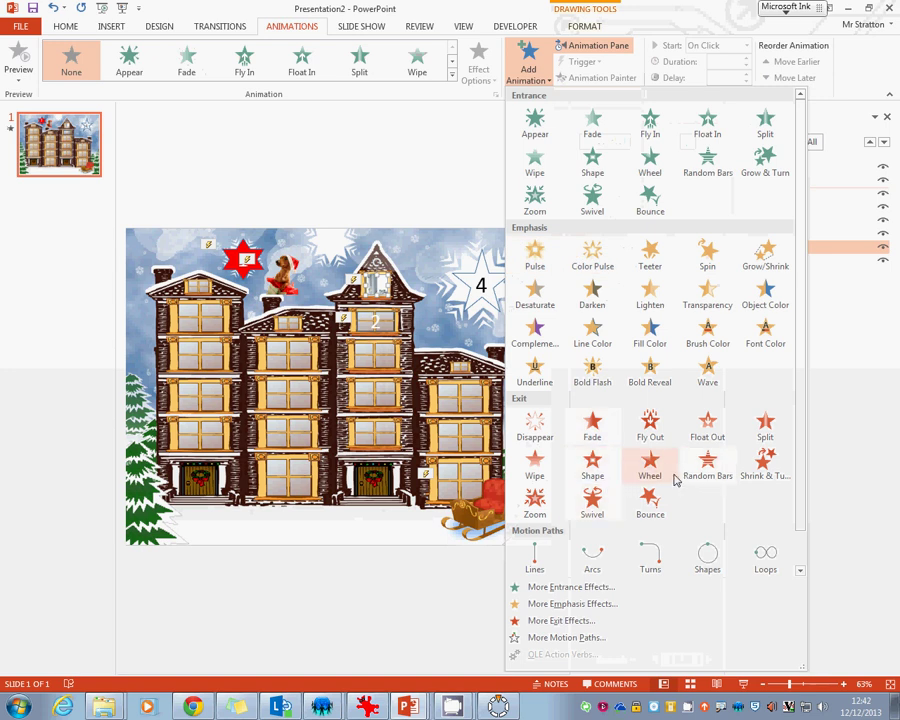
click(650, 502)
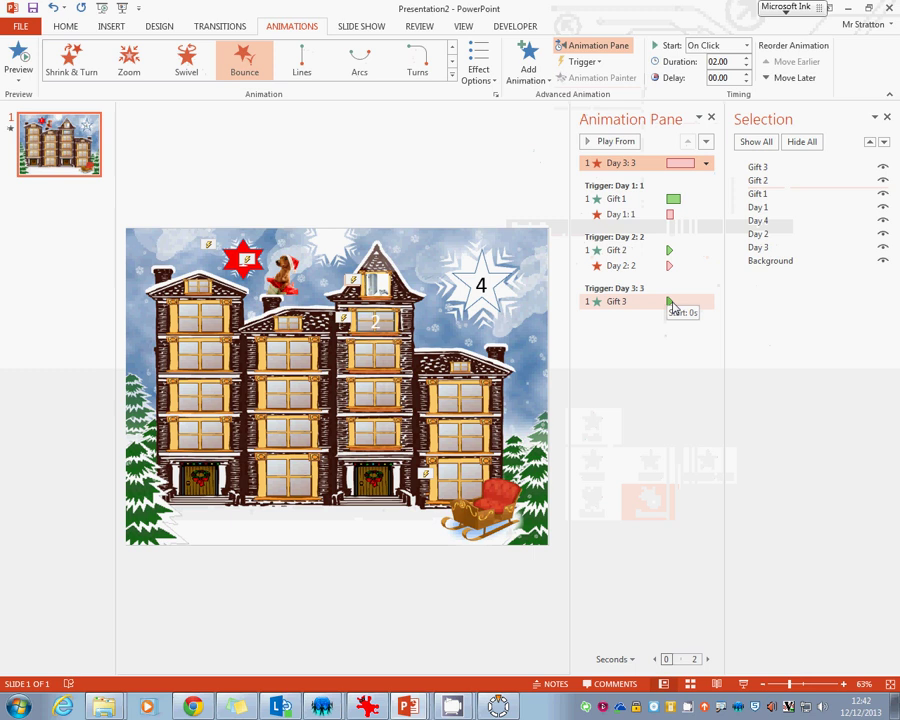
click(592, 63)
mouse_move(630, 87)
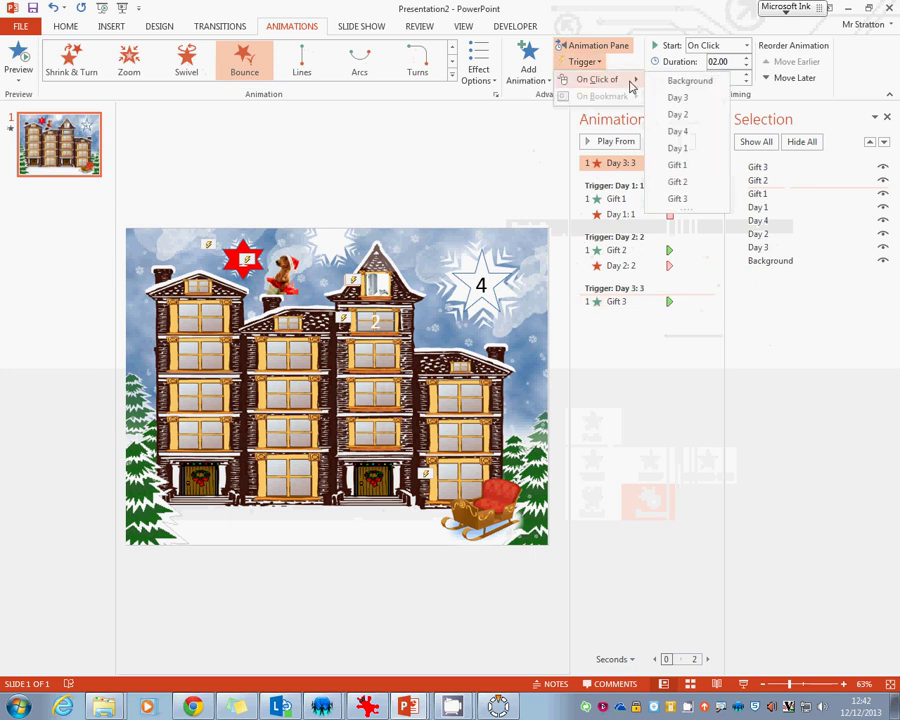
click(684, 97)
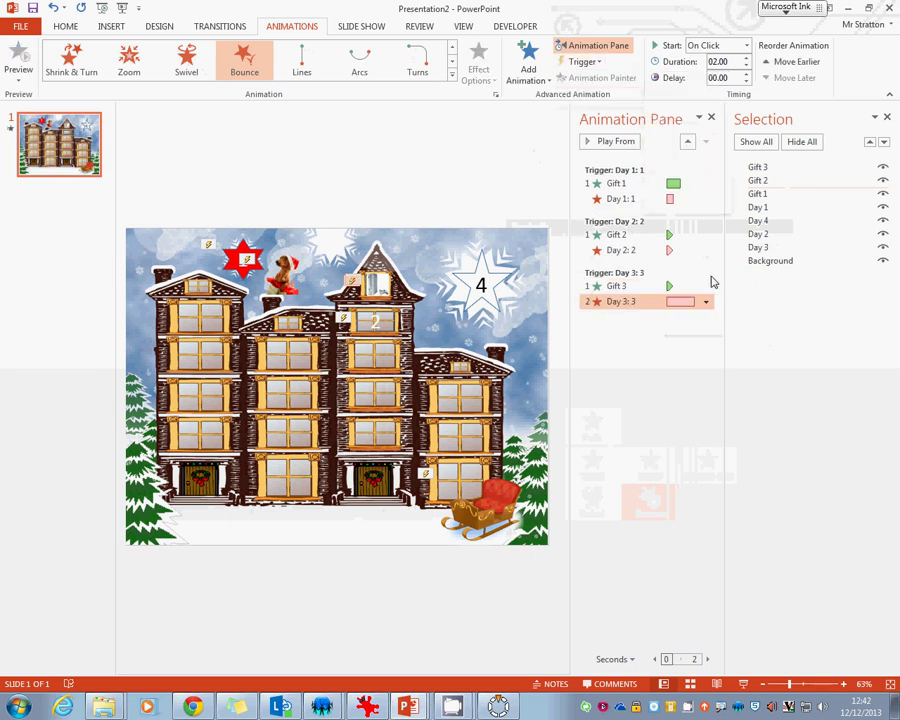
click(705, 301)
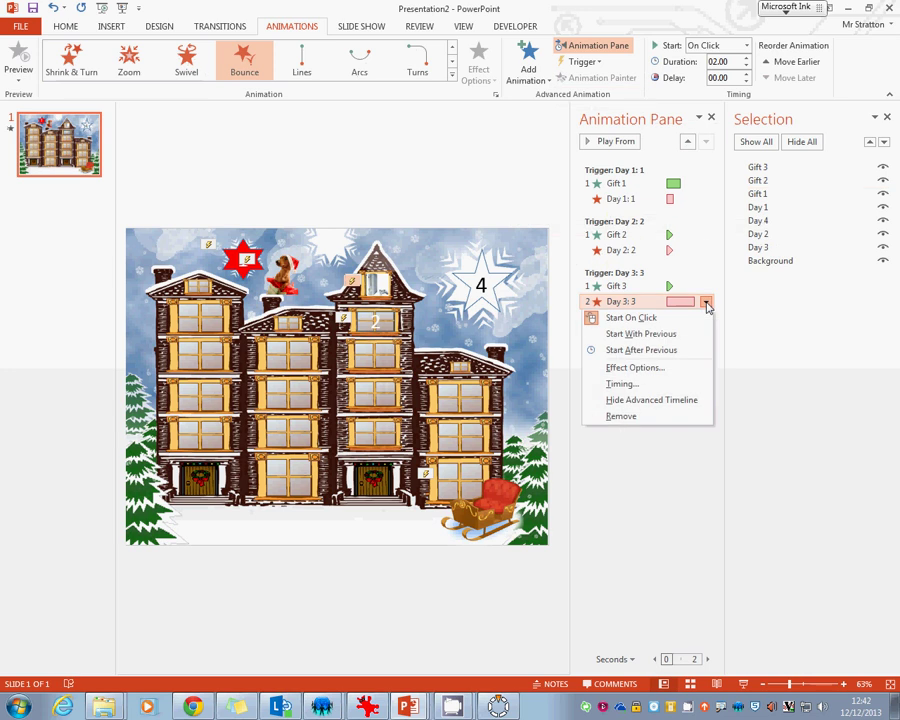
click(663, 335)
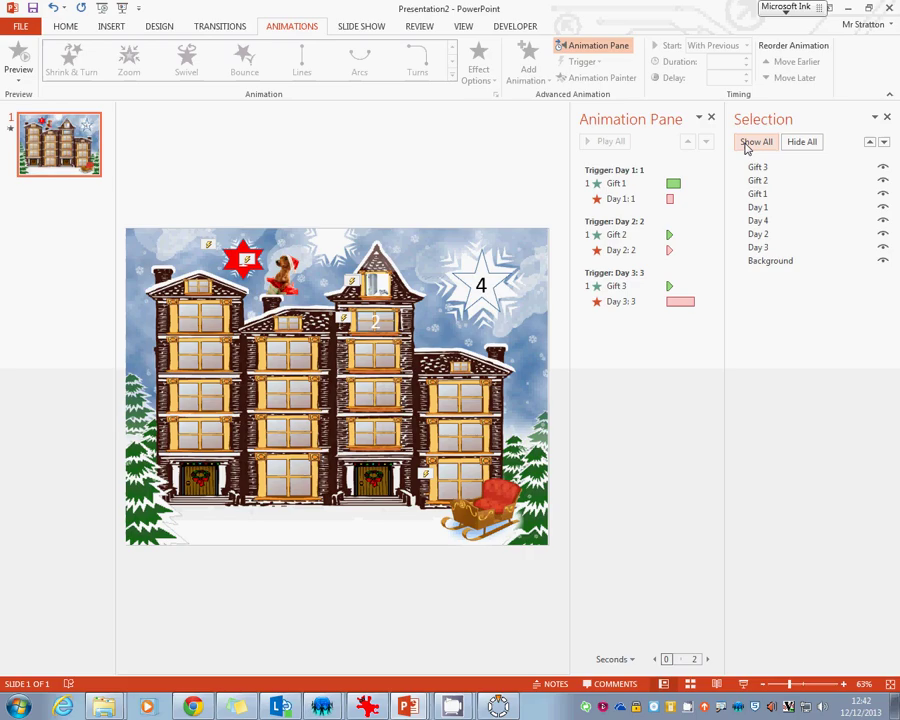
click(443, 252)
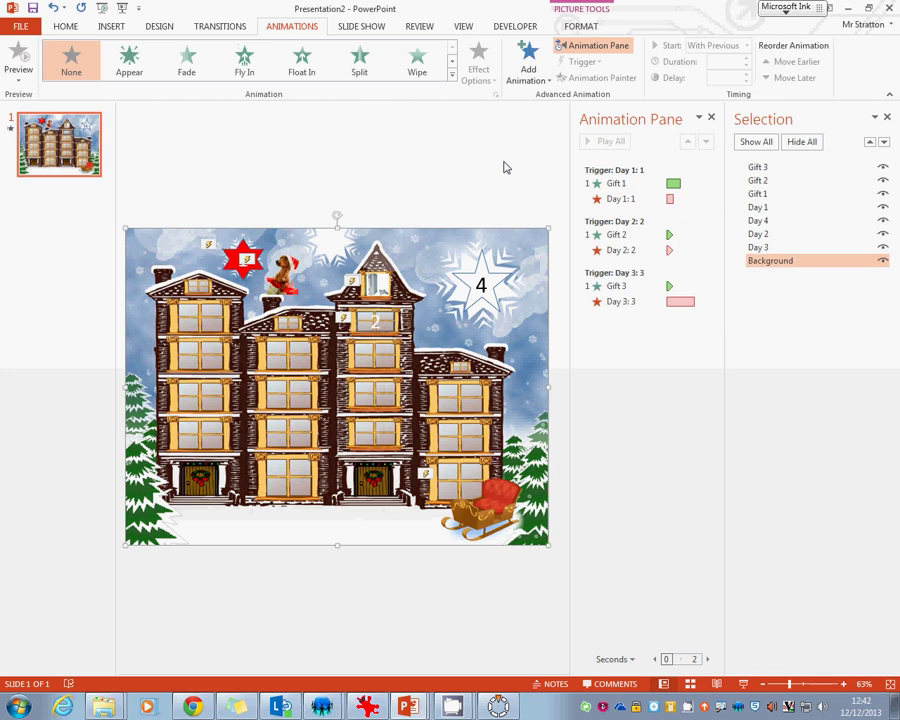
click(56, 200)
click(42, 140)
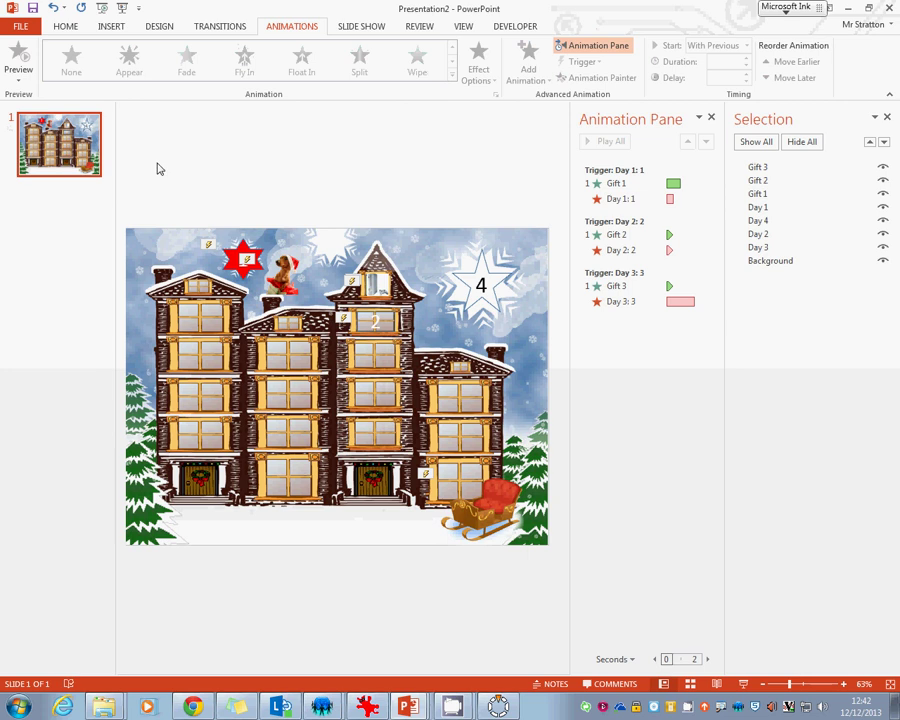
Turn off Advance Slide On Mouse Click in the slide's transition settings.
click(213, 28)
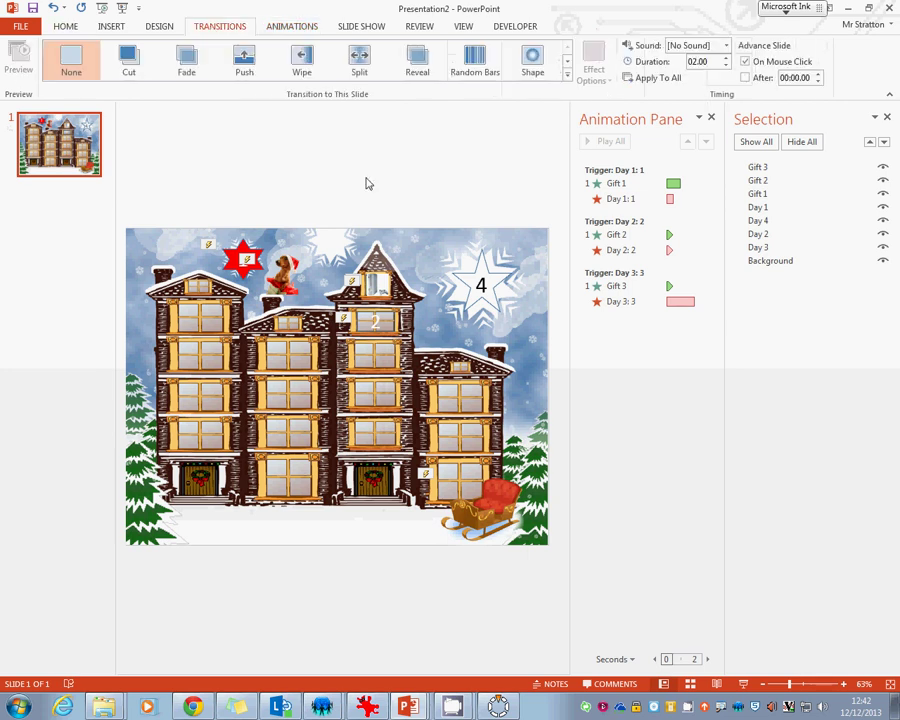
click(769, 62)
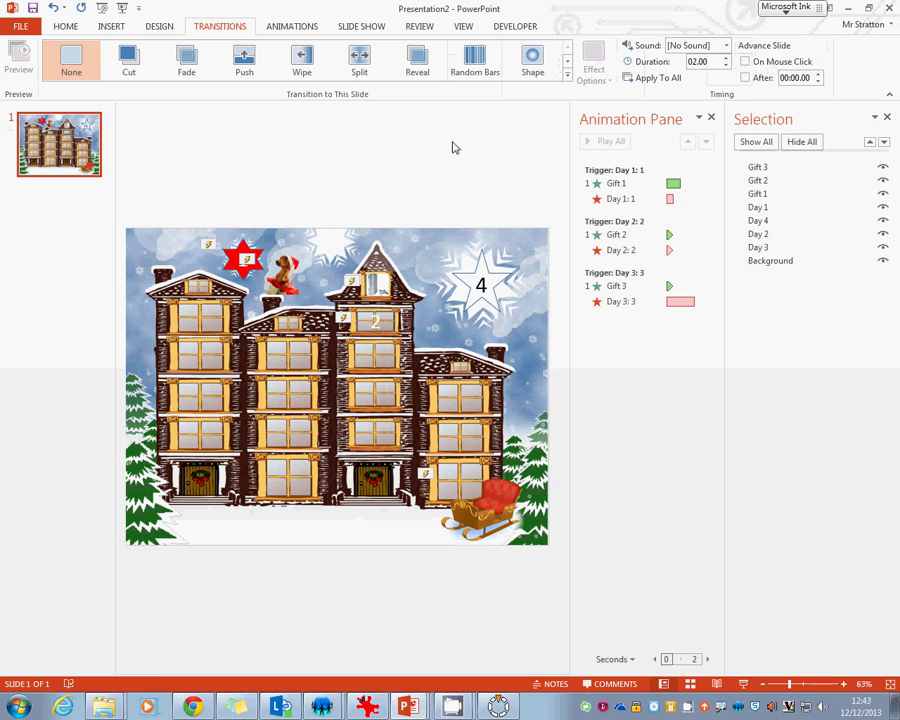